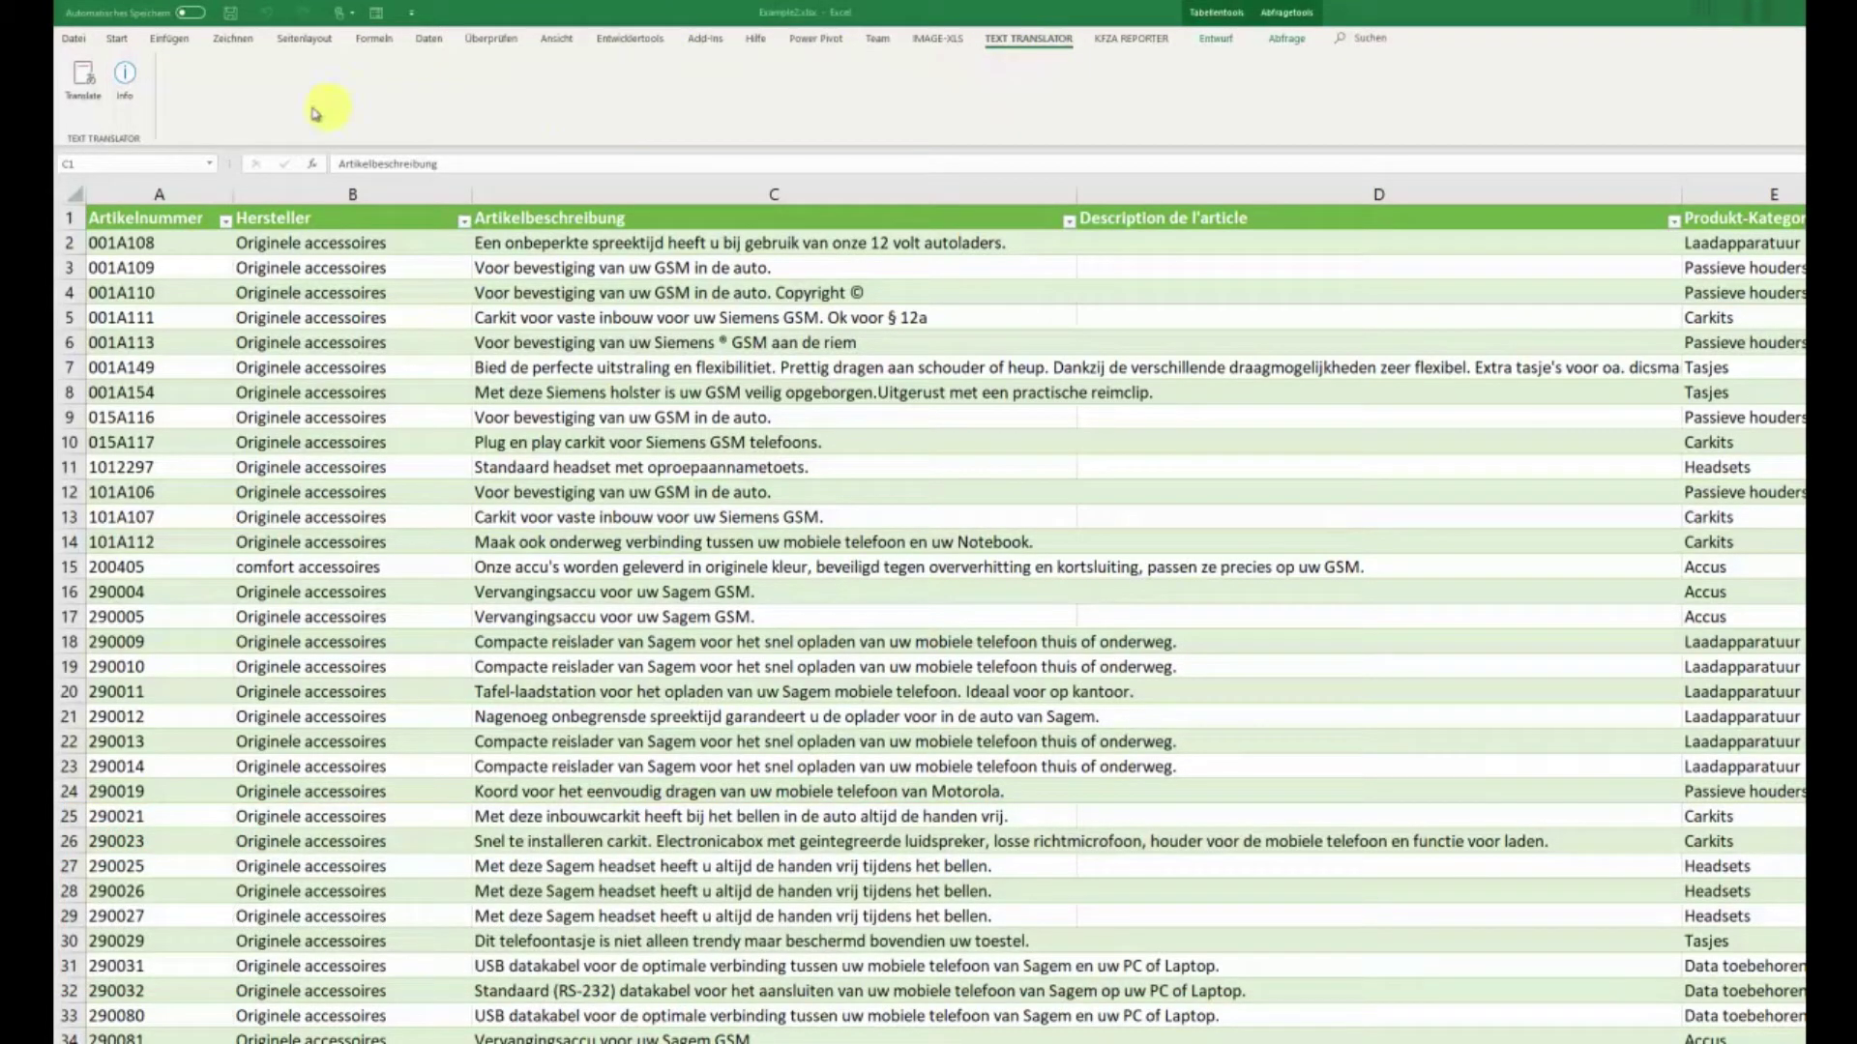
Launch the Text Translator add-in and open its Translate settings dialog
click(84, 78)
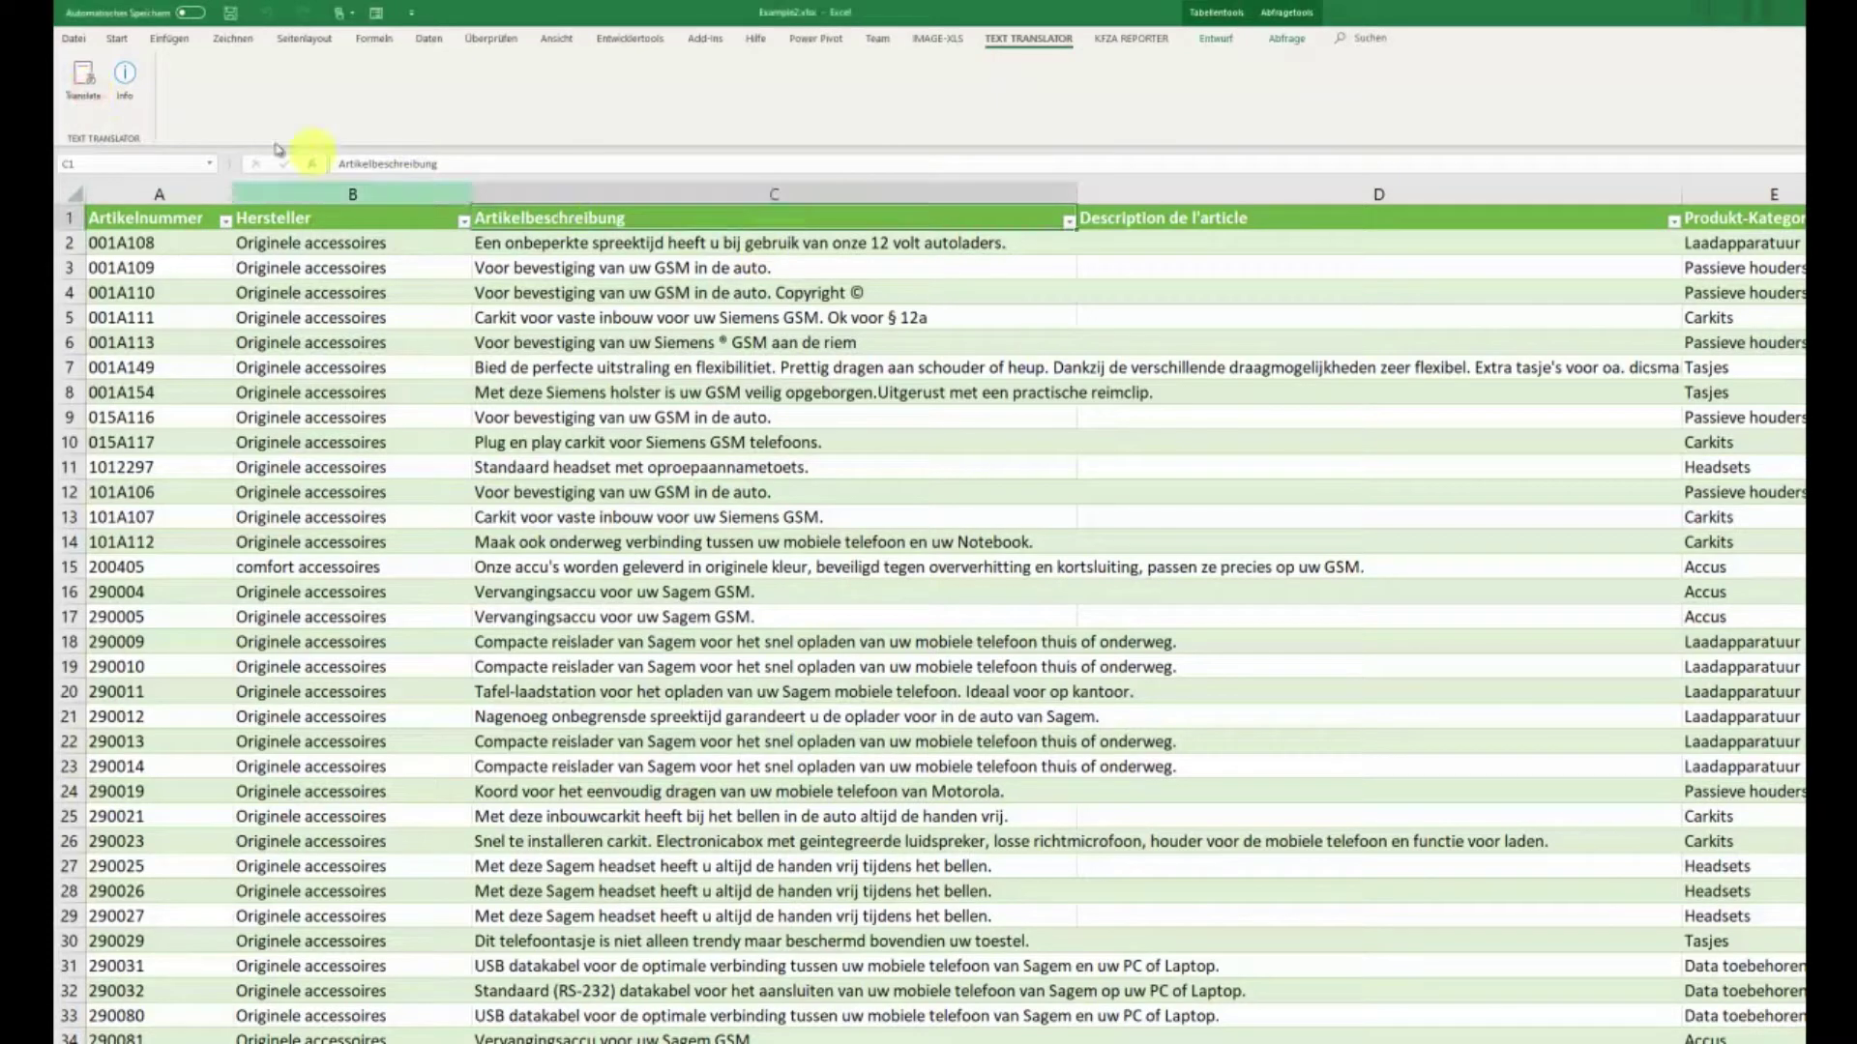
click(84, 77)
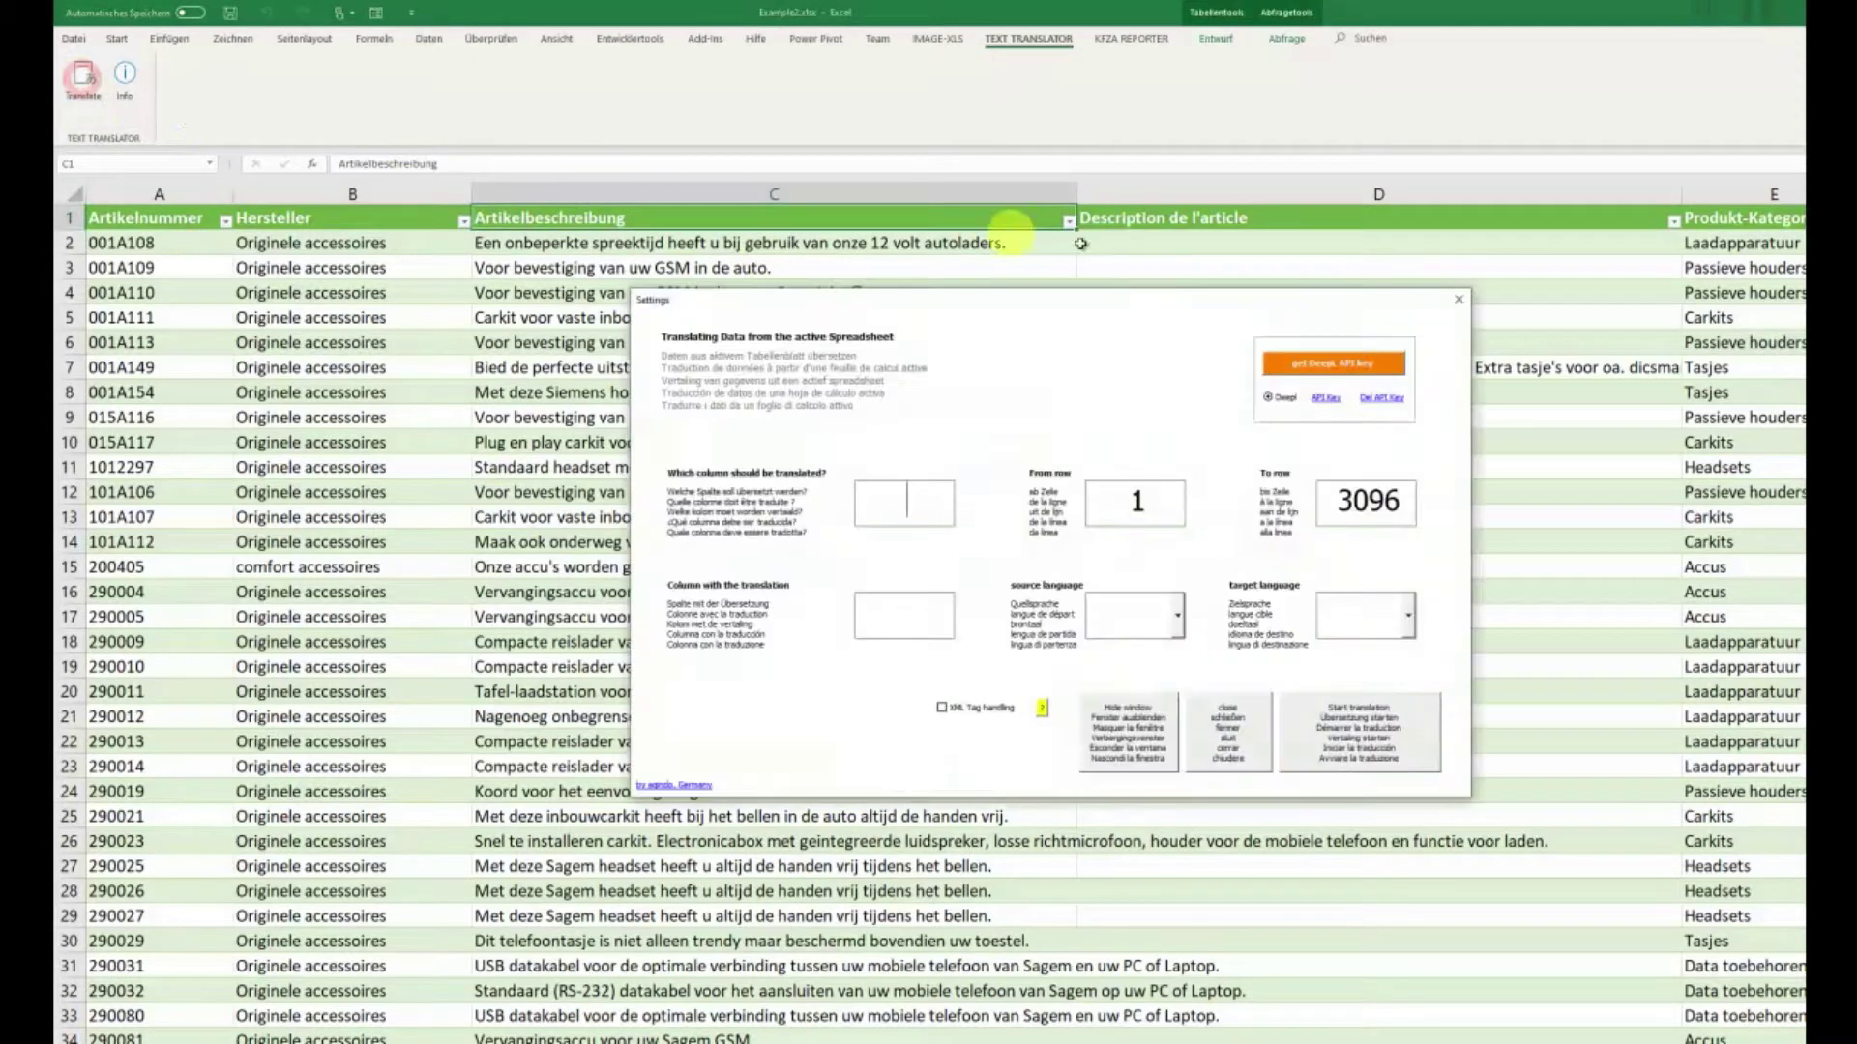
Open the DeepL API key page and scroll down to the 4,99 € per month plan card
click(1280, 370)
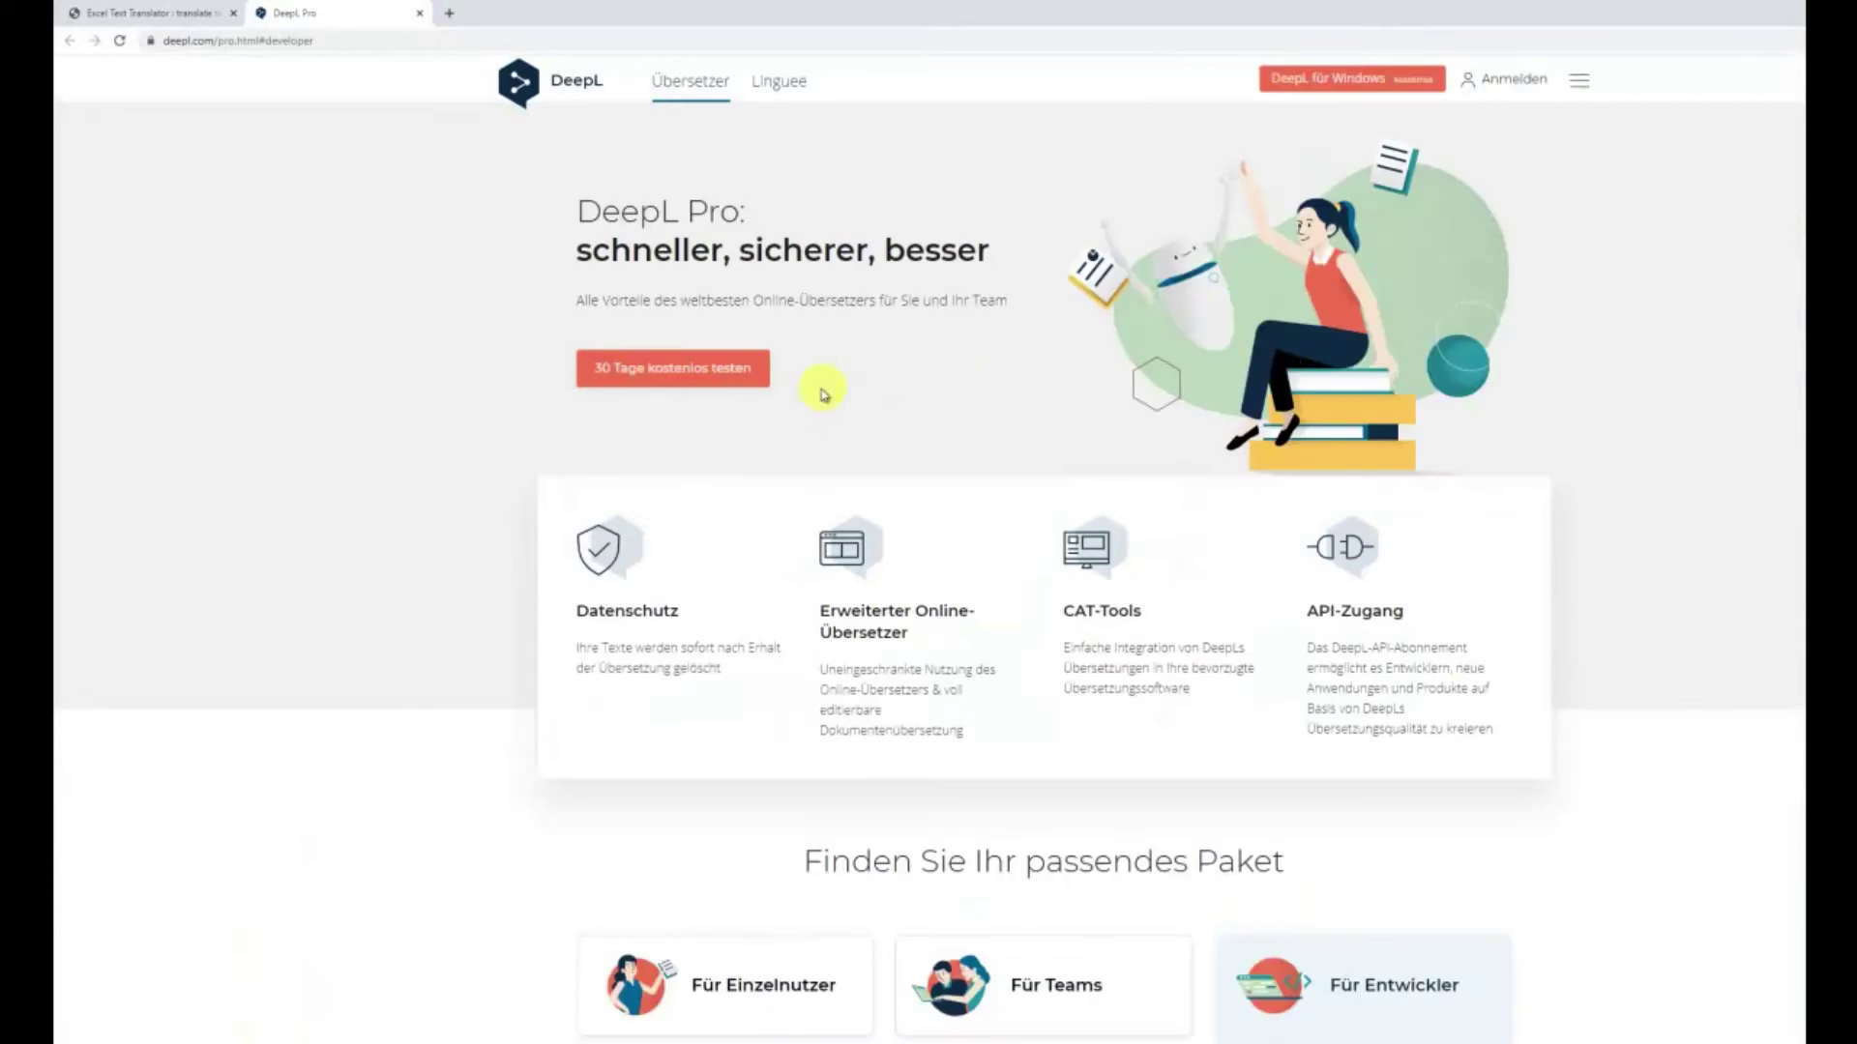
scroll(808, 401, down, 4)
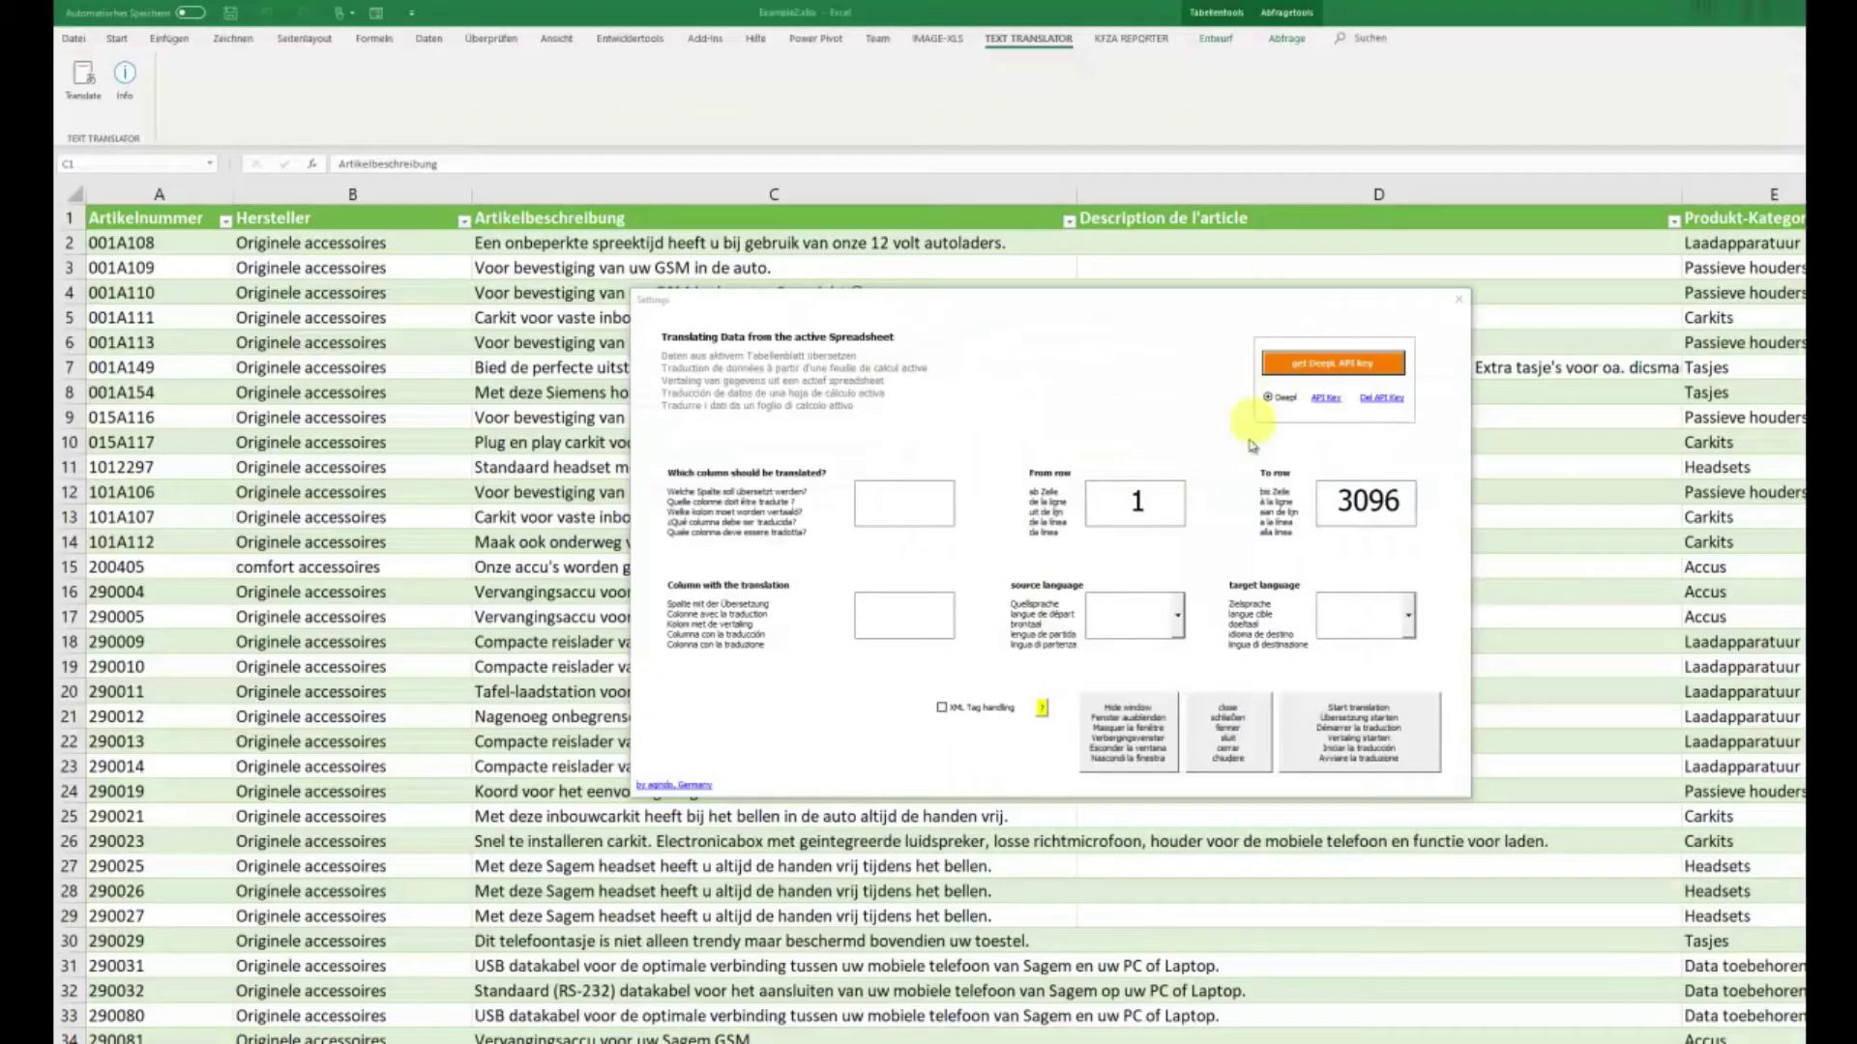
Paste the DeepL API key into the settings, save it, and move the dialog lower left
click(1324, 398)
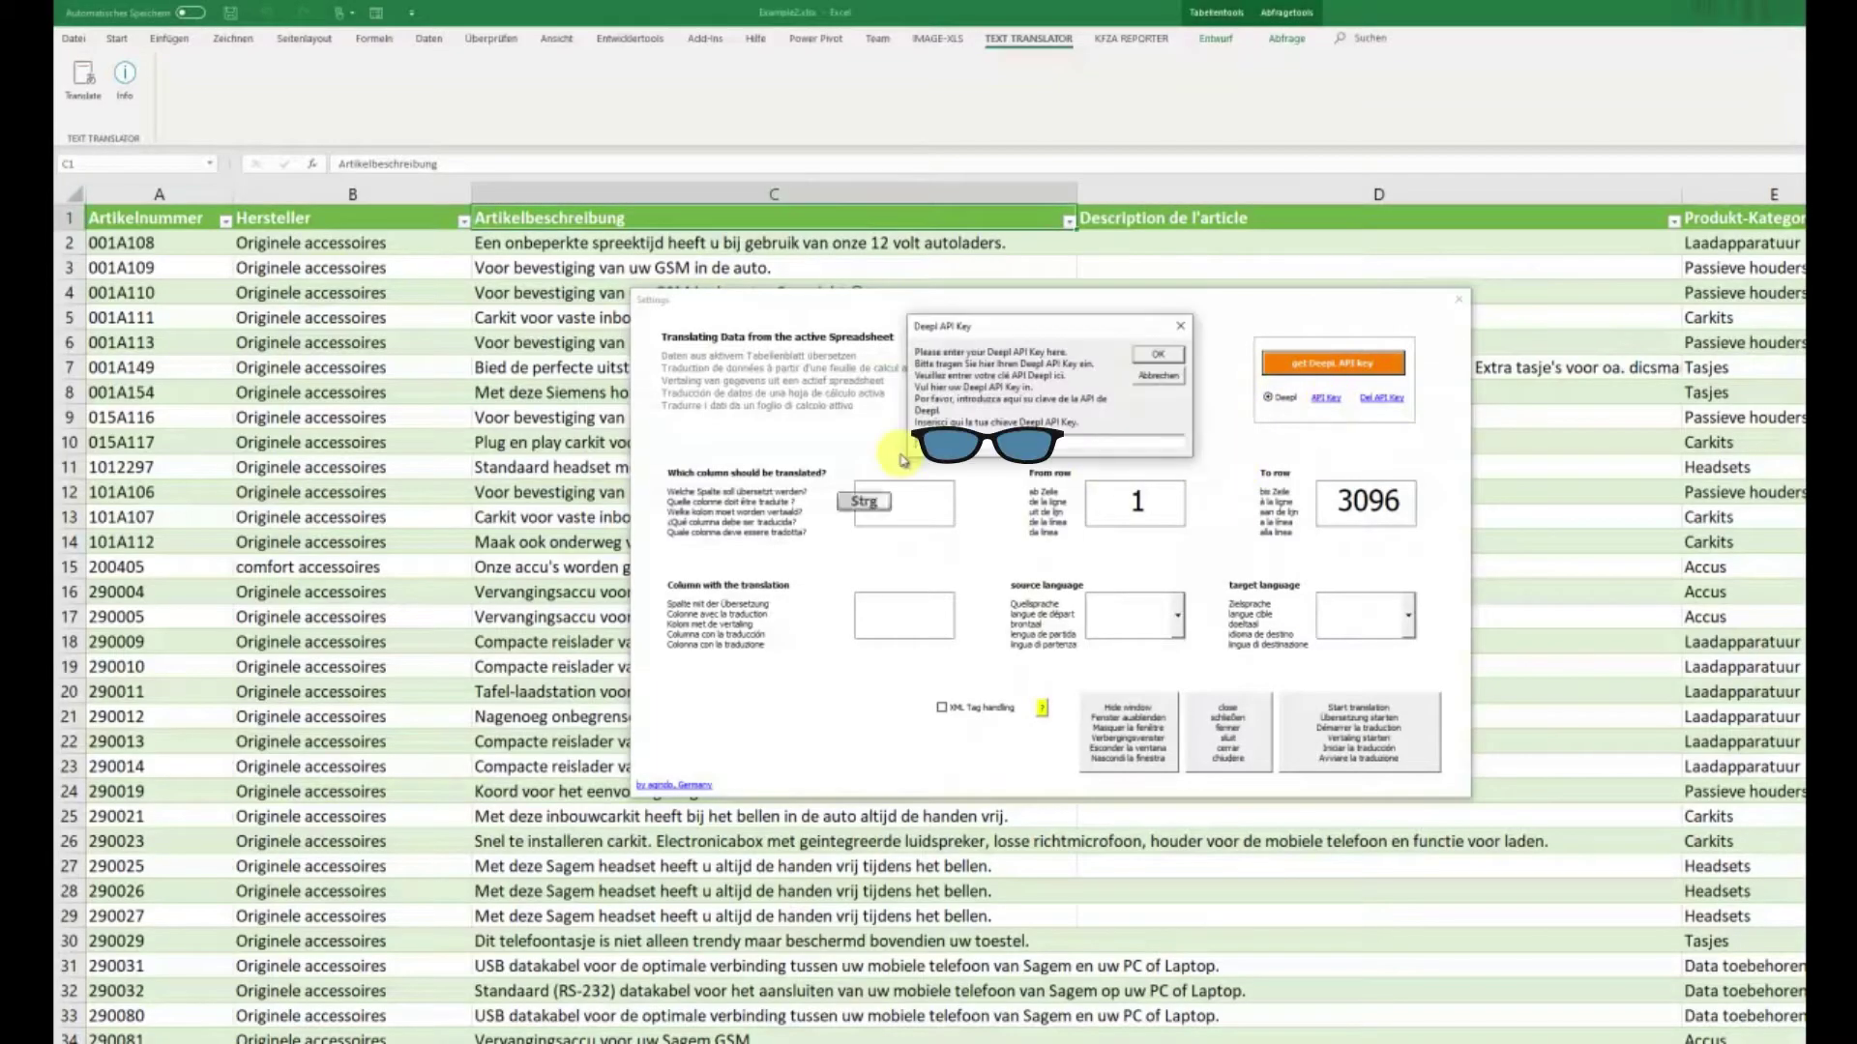
key(ctrl+v)
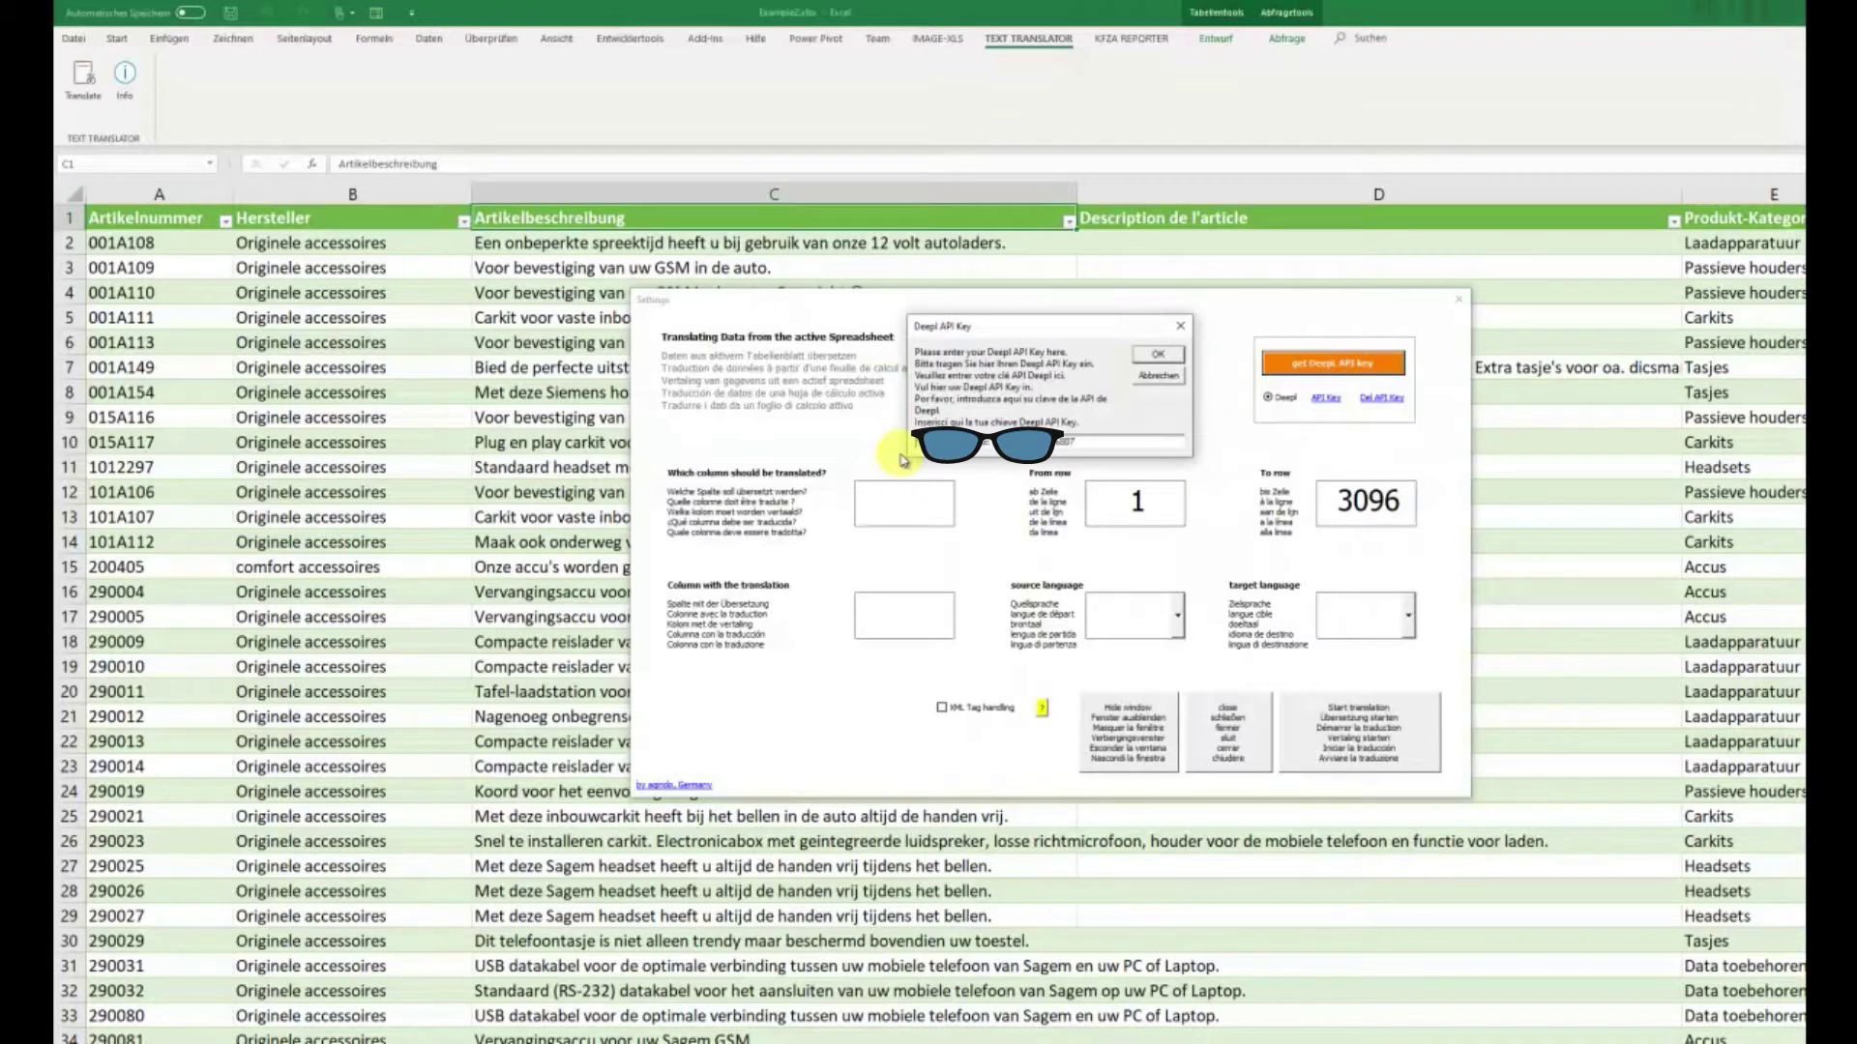
click(1153, 355)
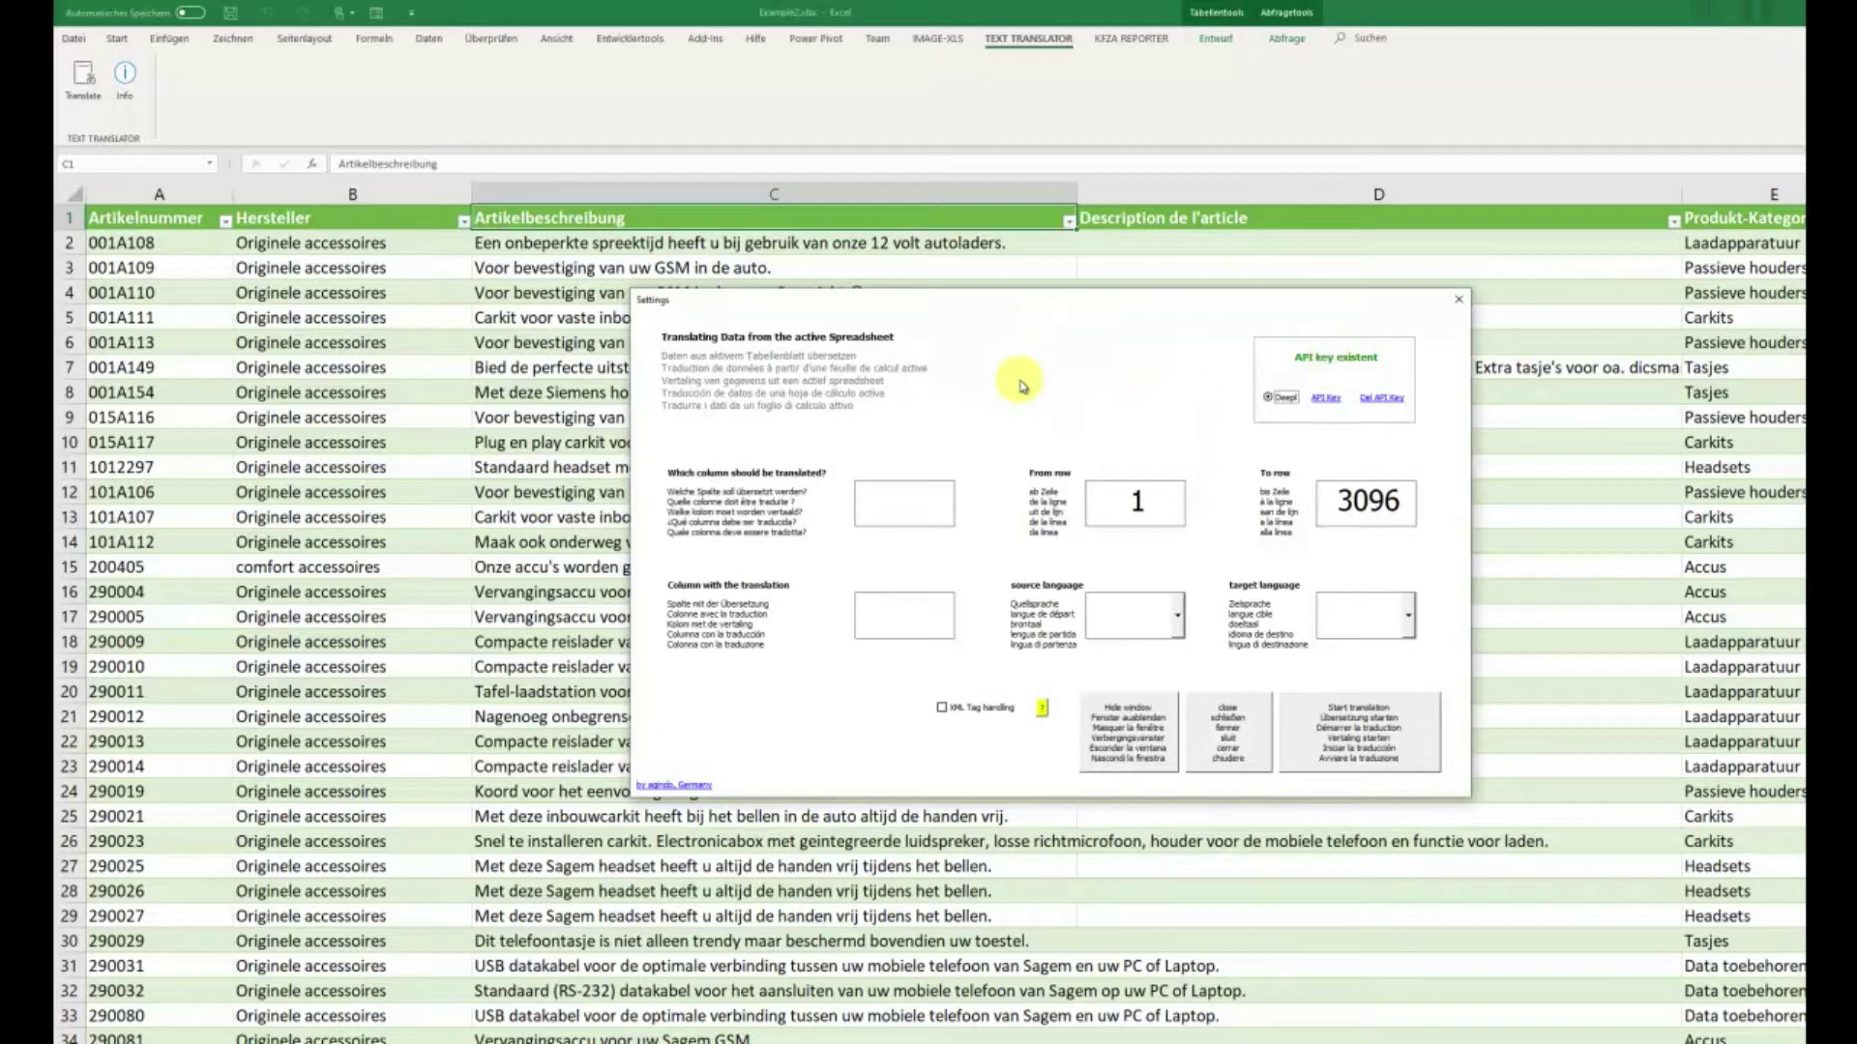
drag(1019, 306, 741, 393)
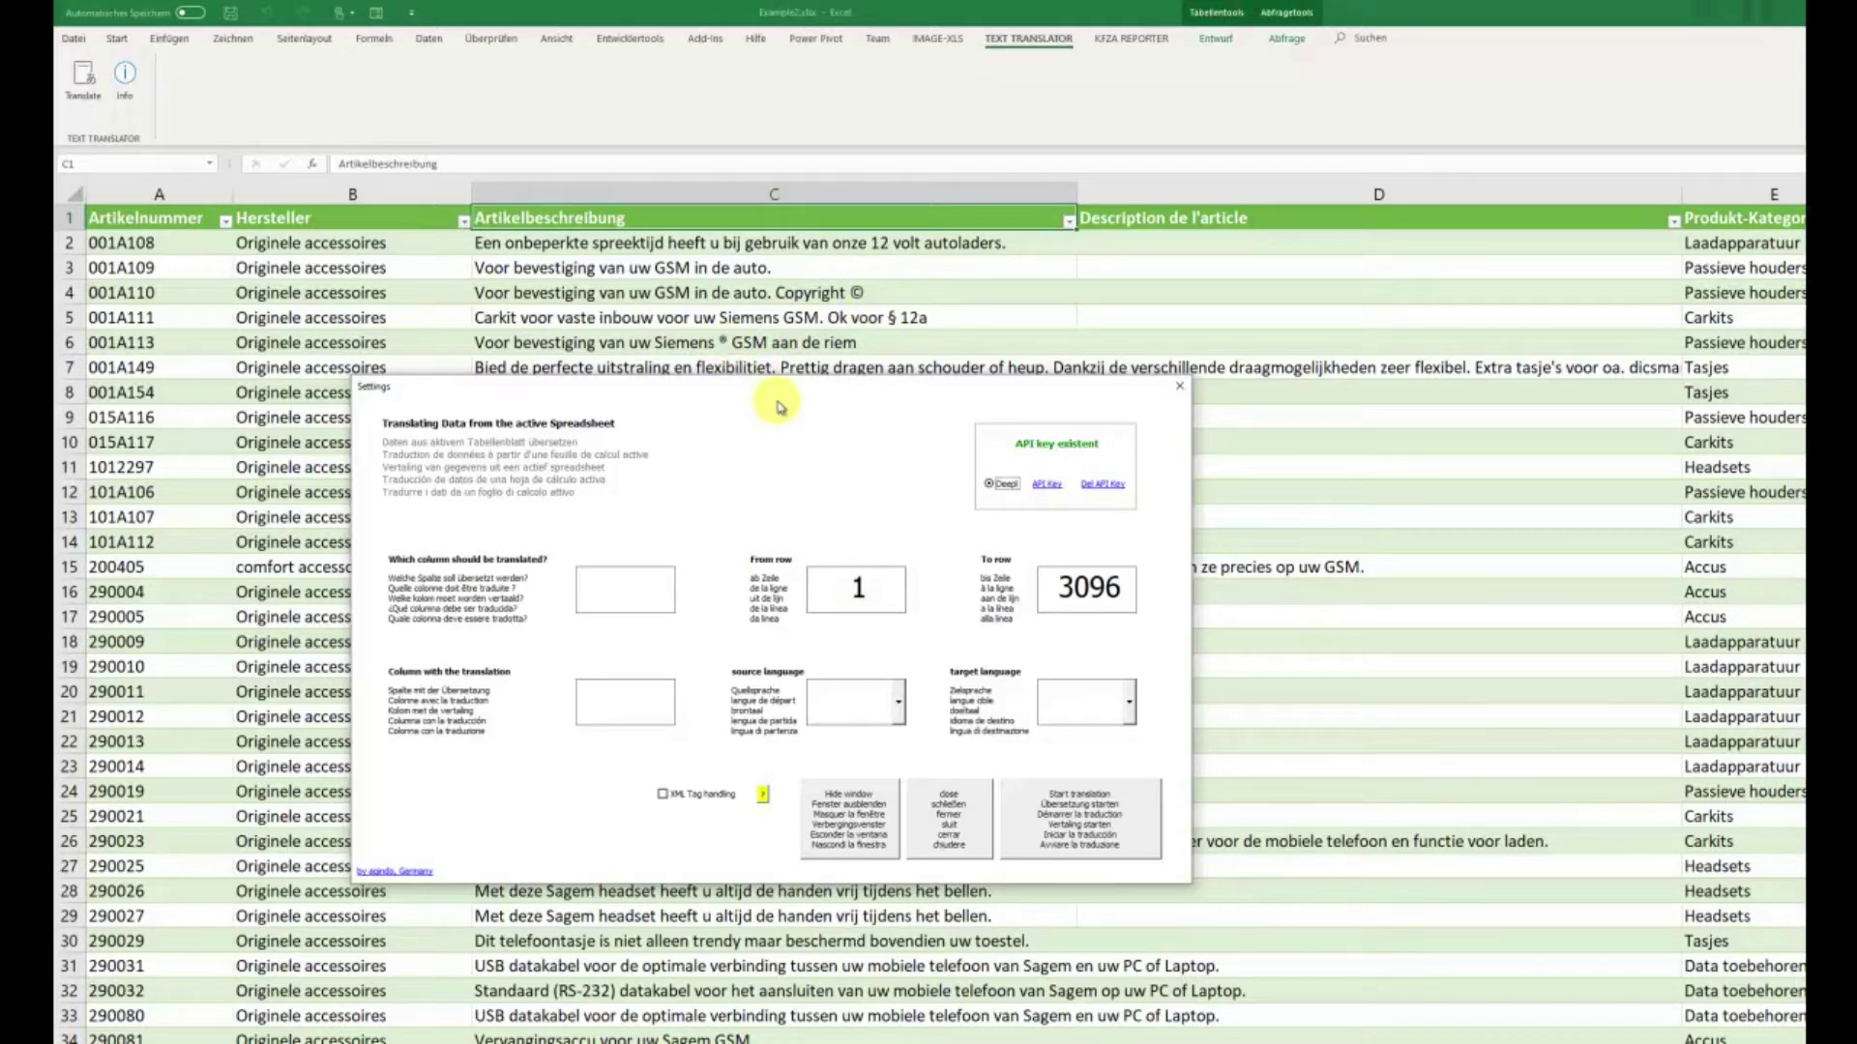
Enter column C, rows 2 to 9, with column D as the translation column
click(622, 593)
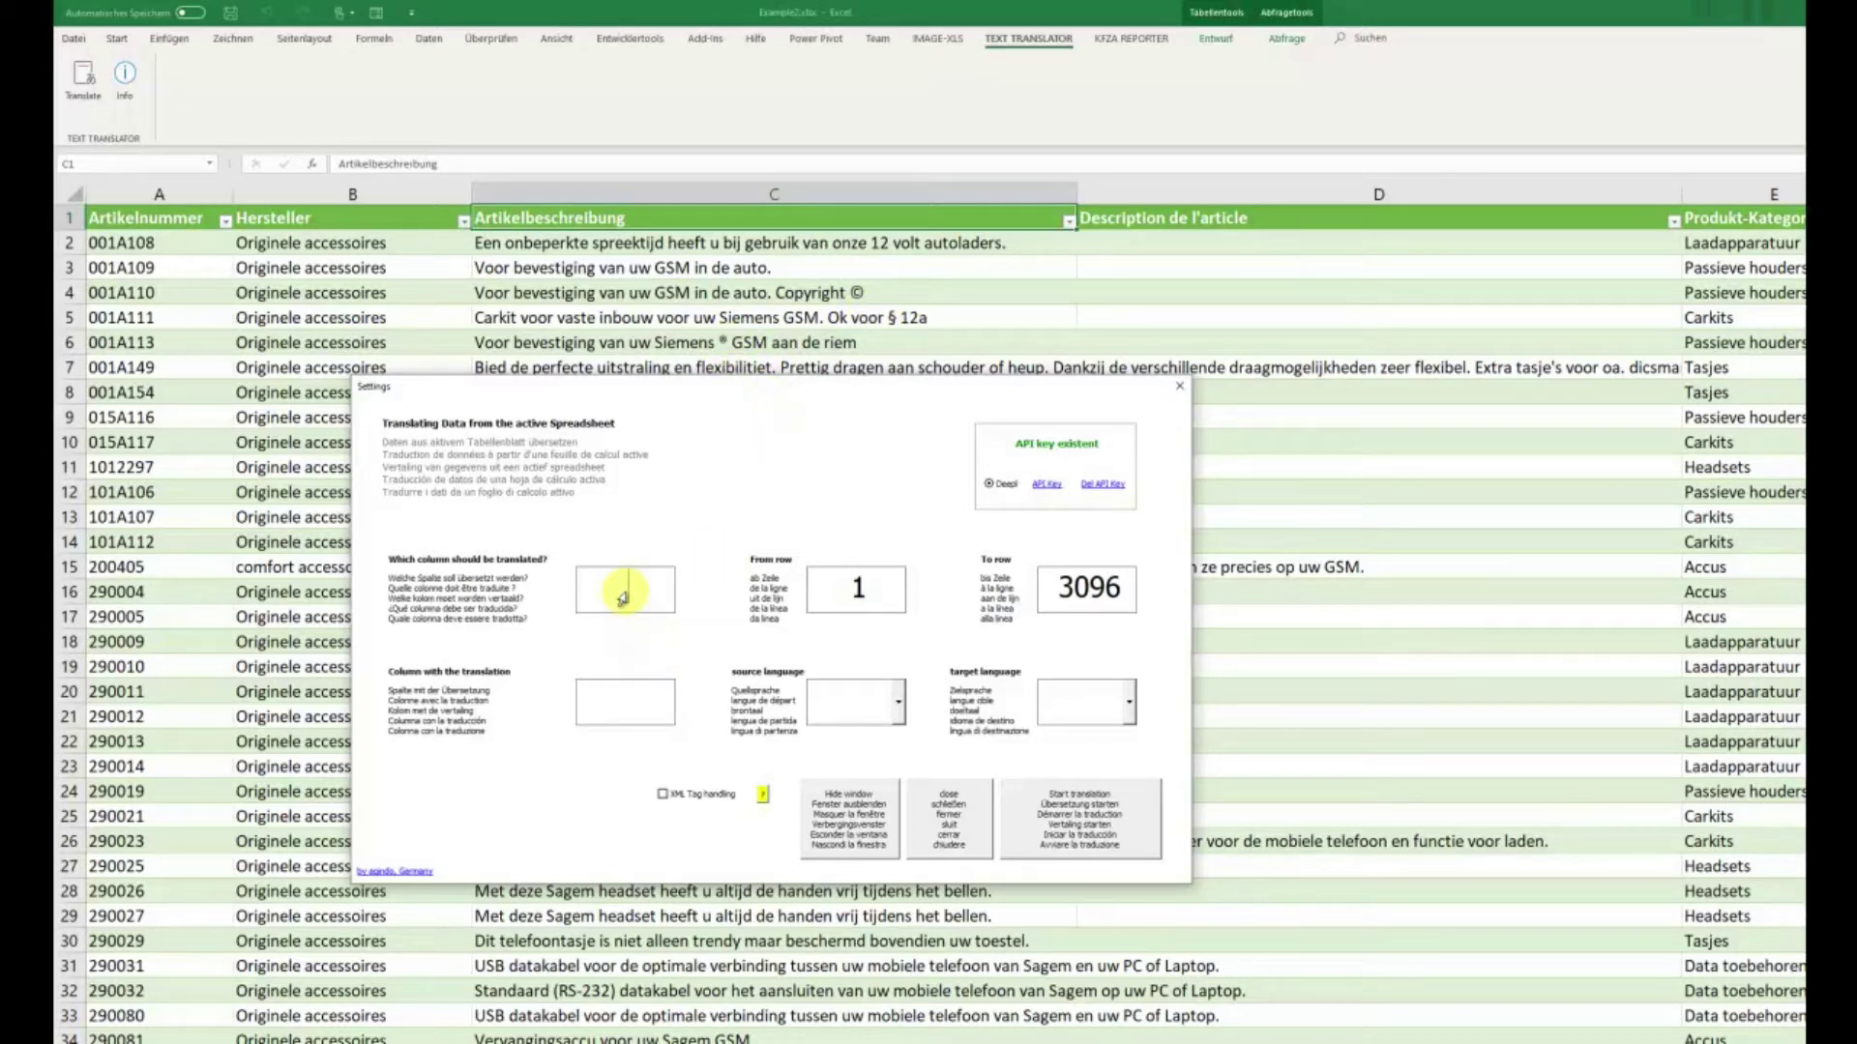
text(C)
click(842, 594)
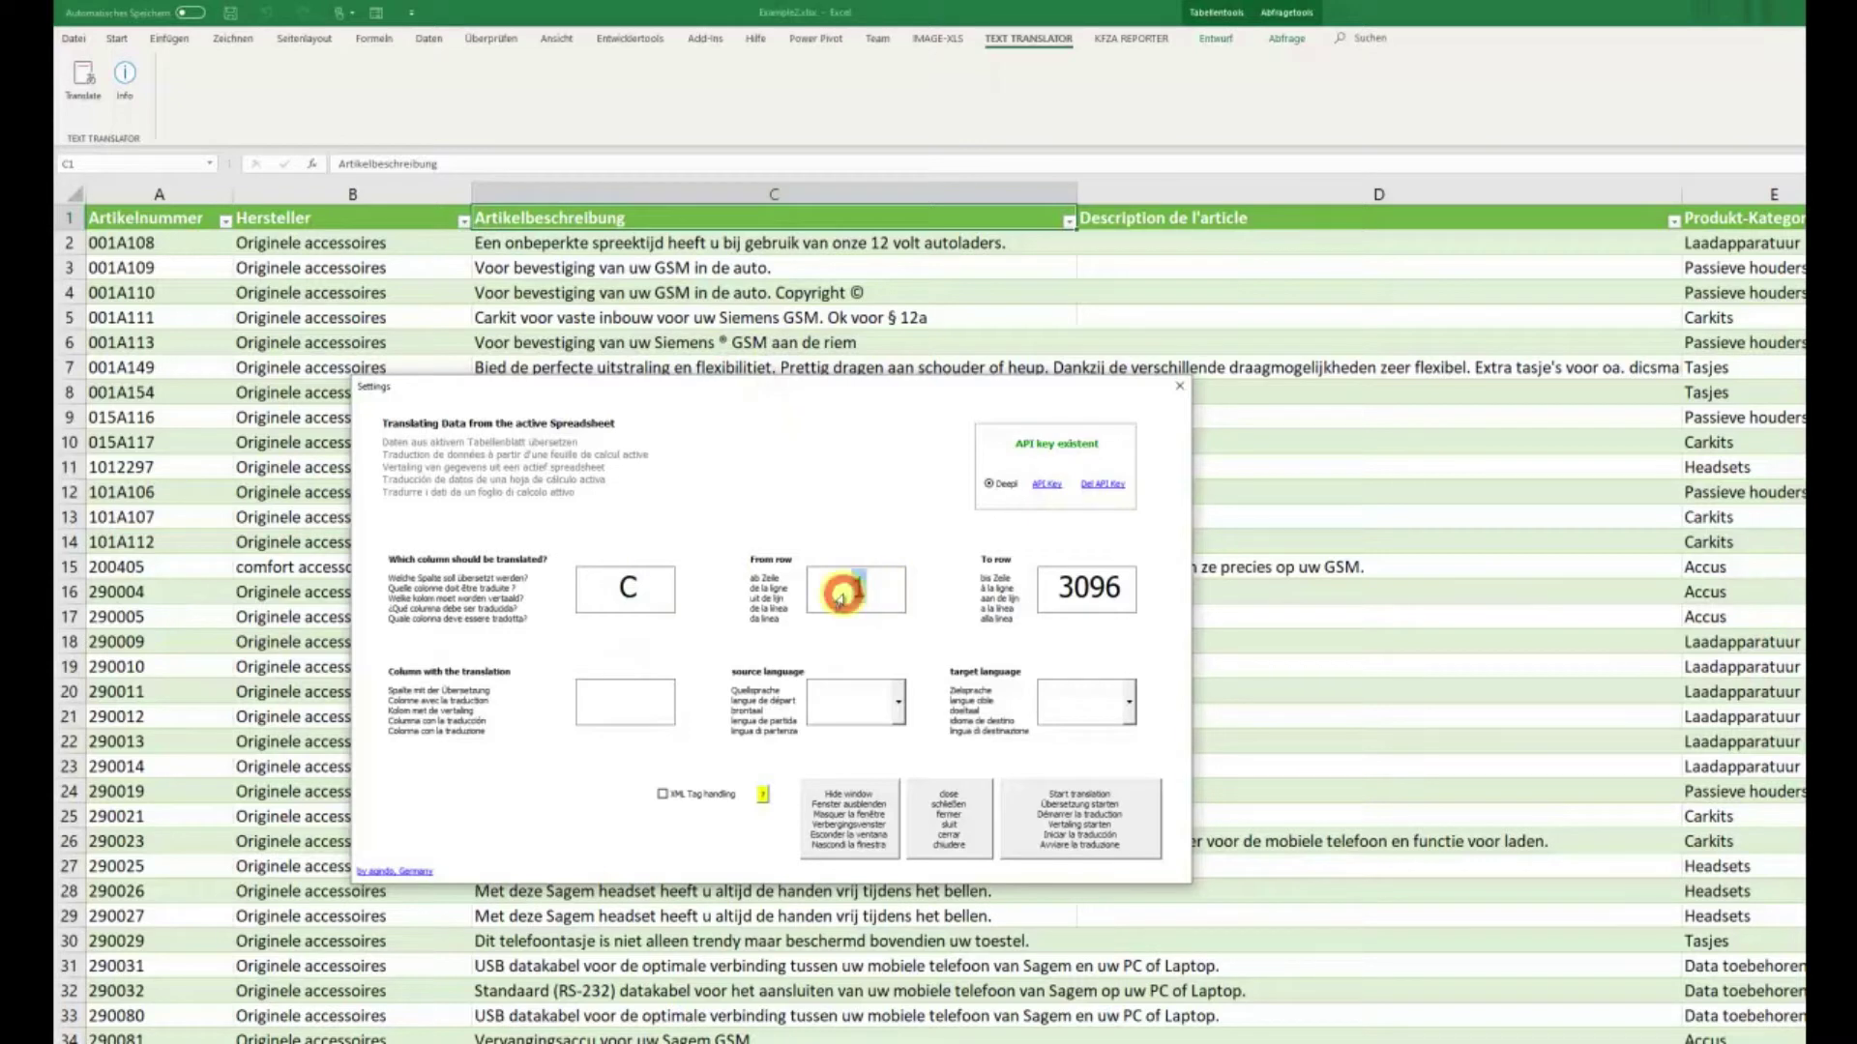
text(2)
key(Tab)
text(9)
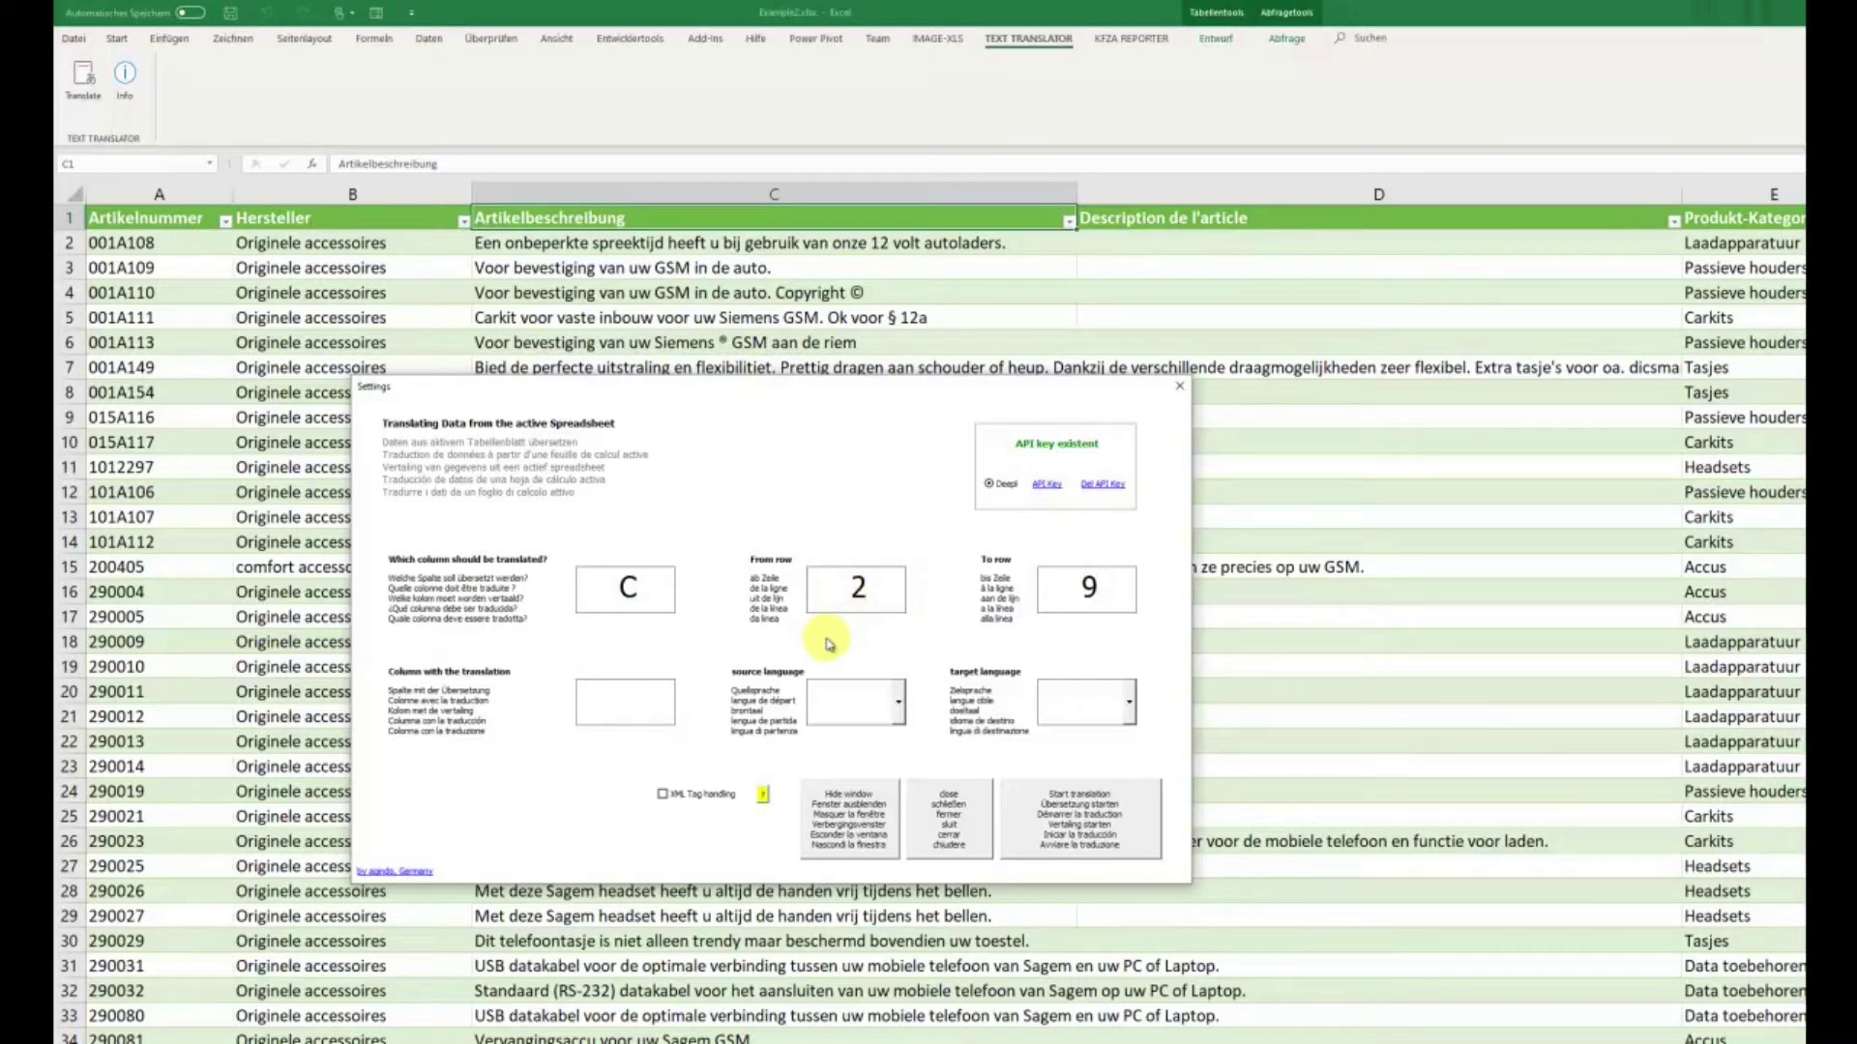
text(D)
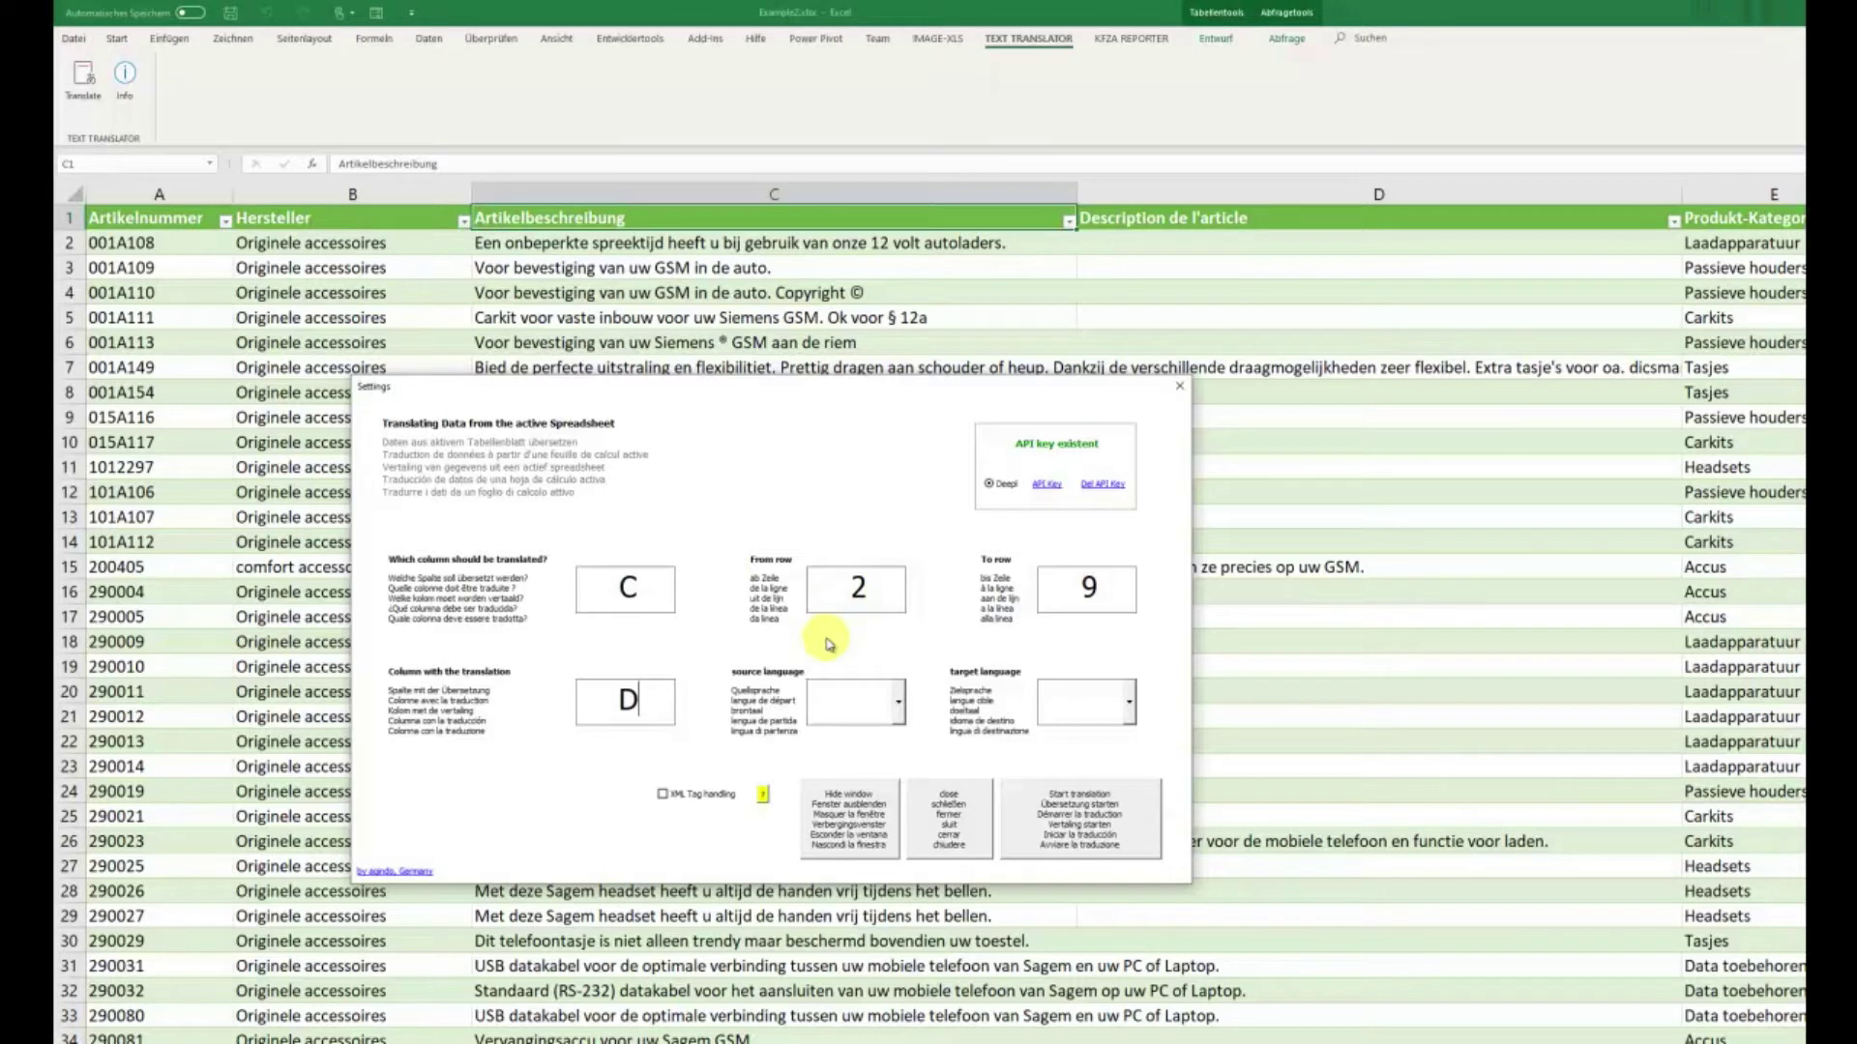
Set source NL and target FR, run the translation, and acknowledge the completion
click(899, 703)
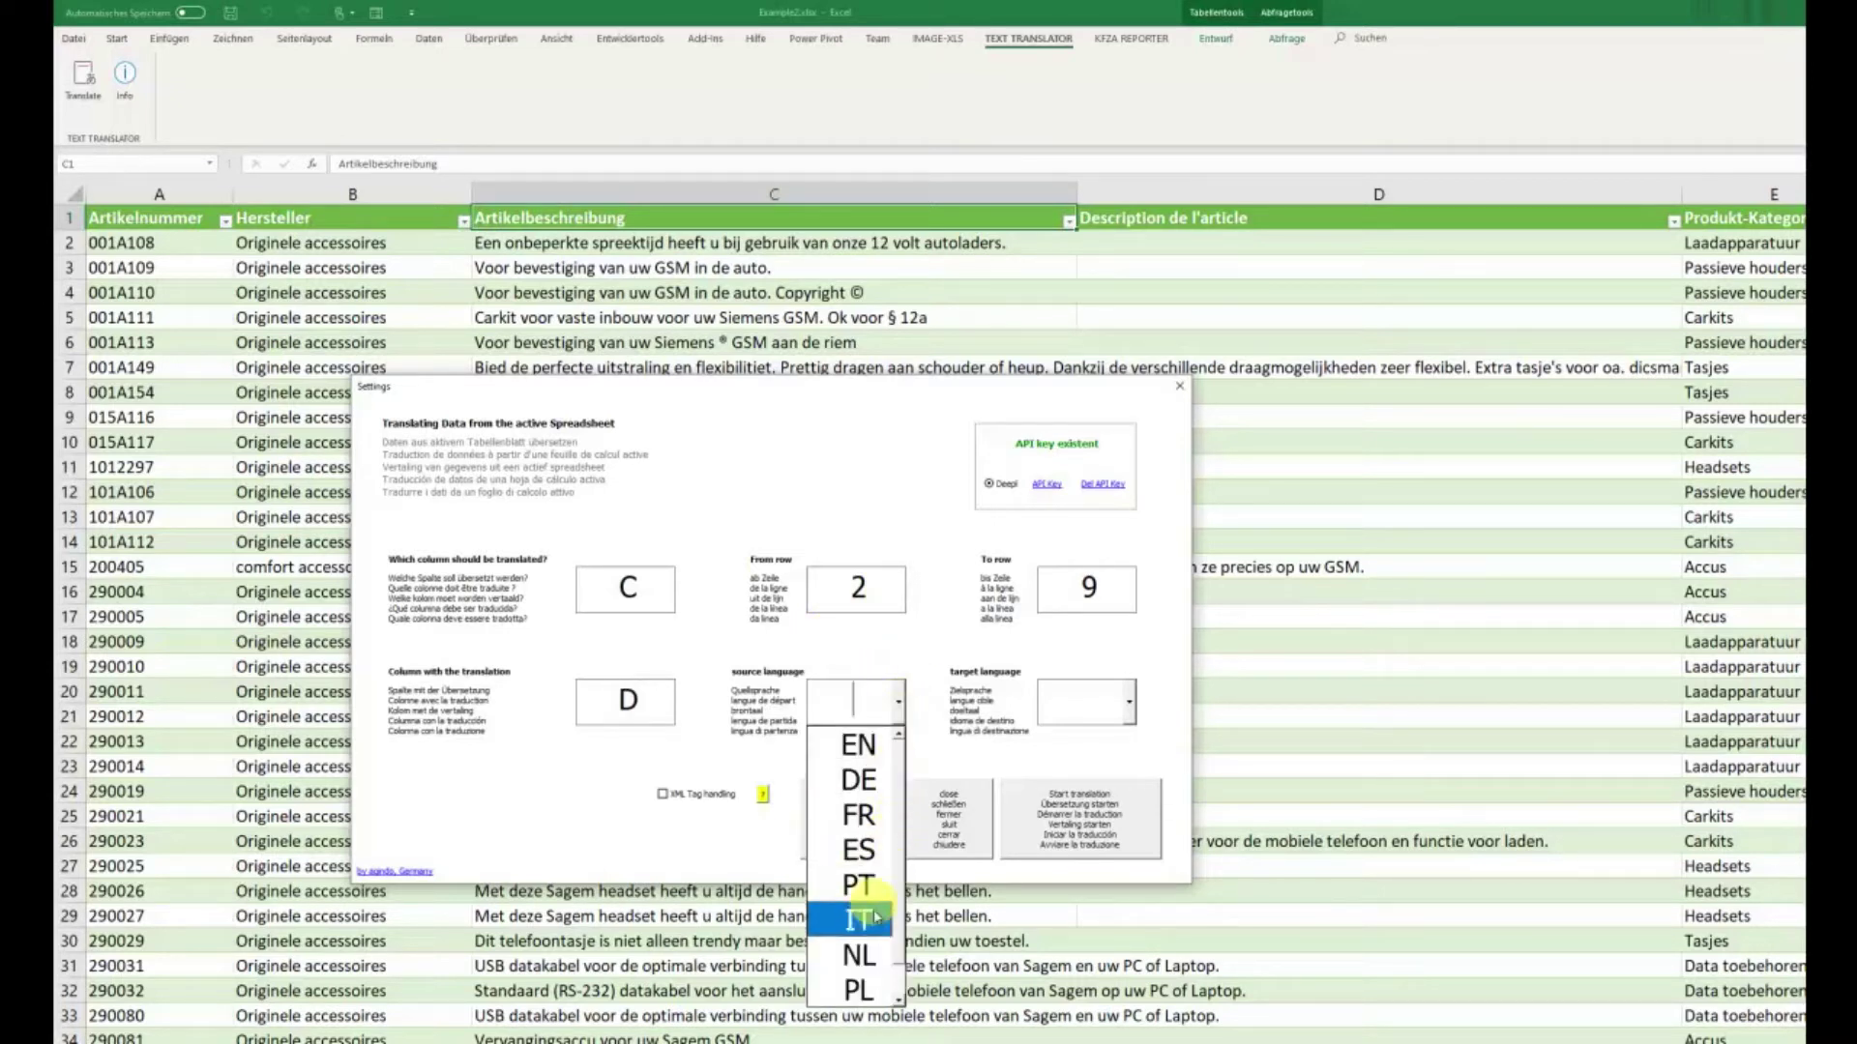
click(855, 956)
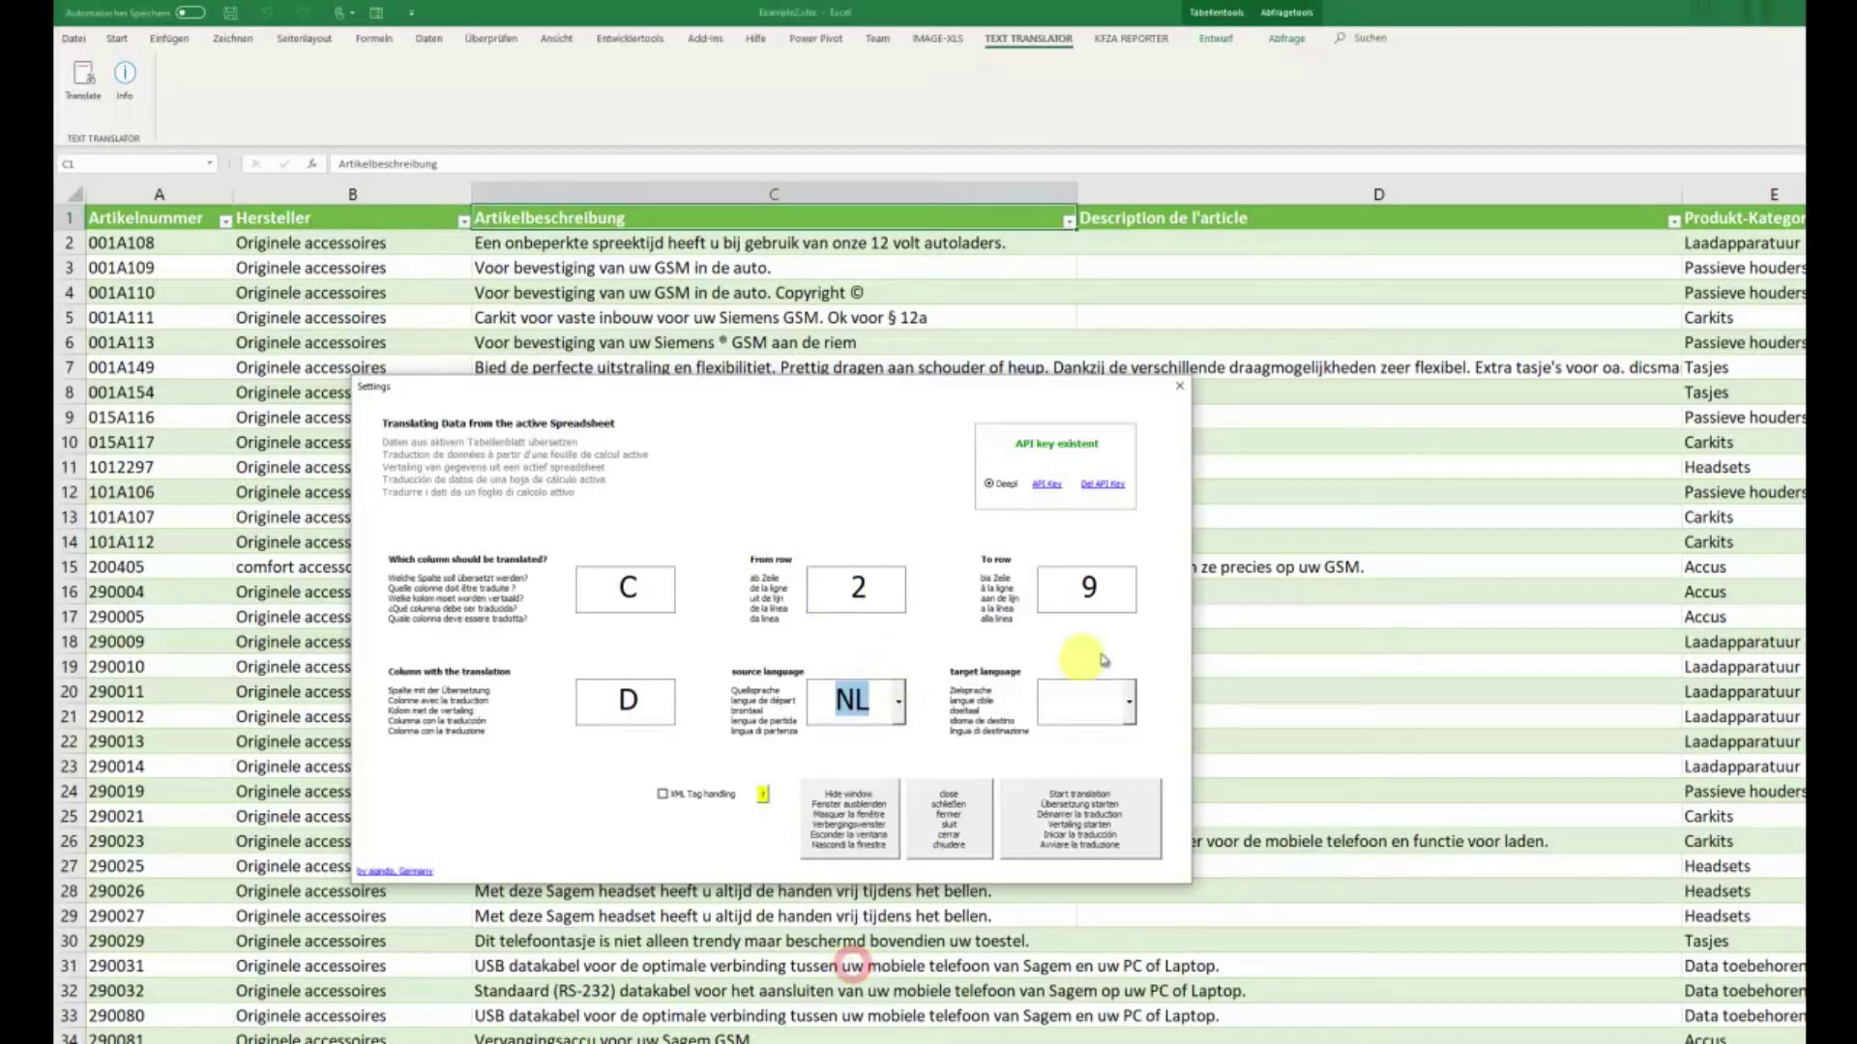
click(1129, 706)
click(1090, 814)
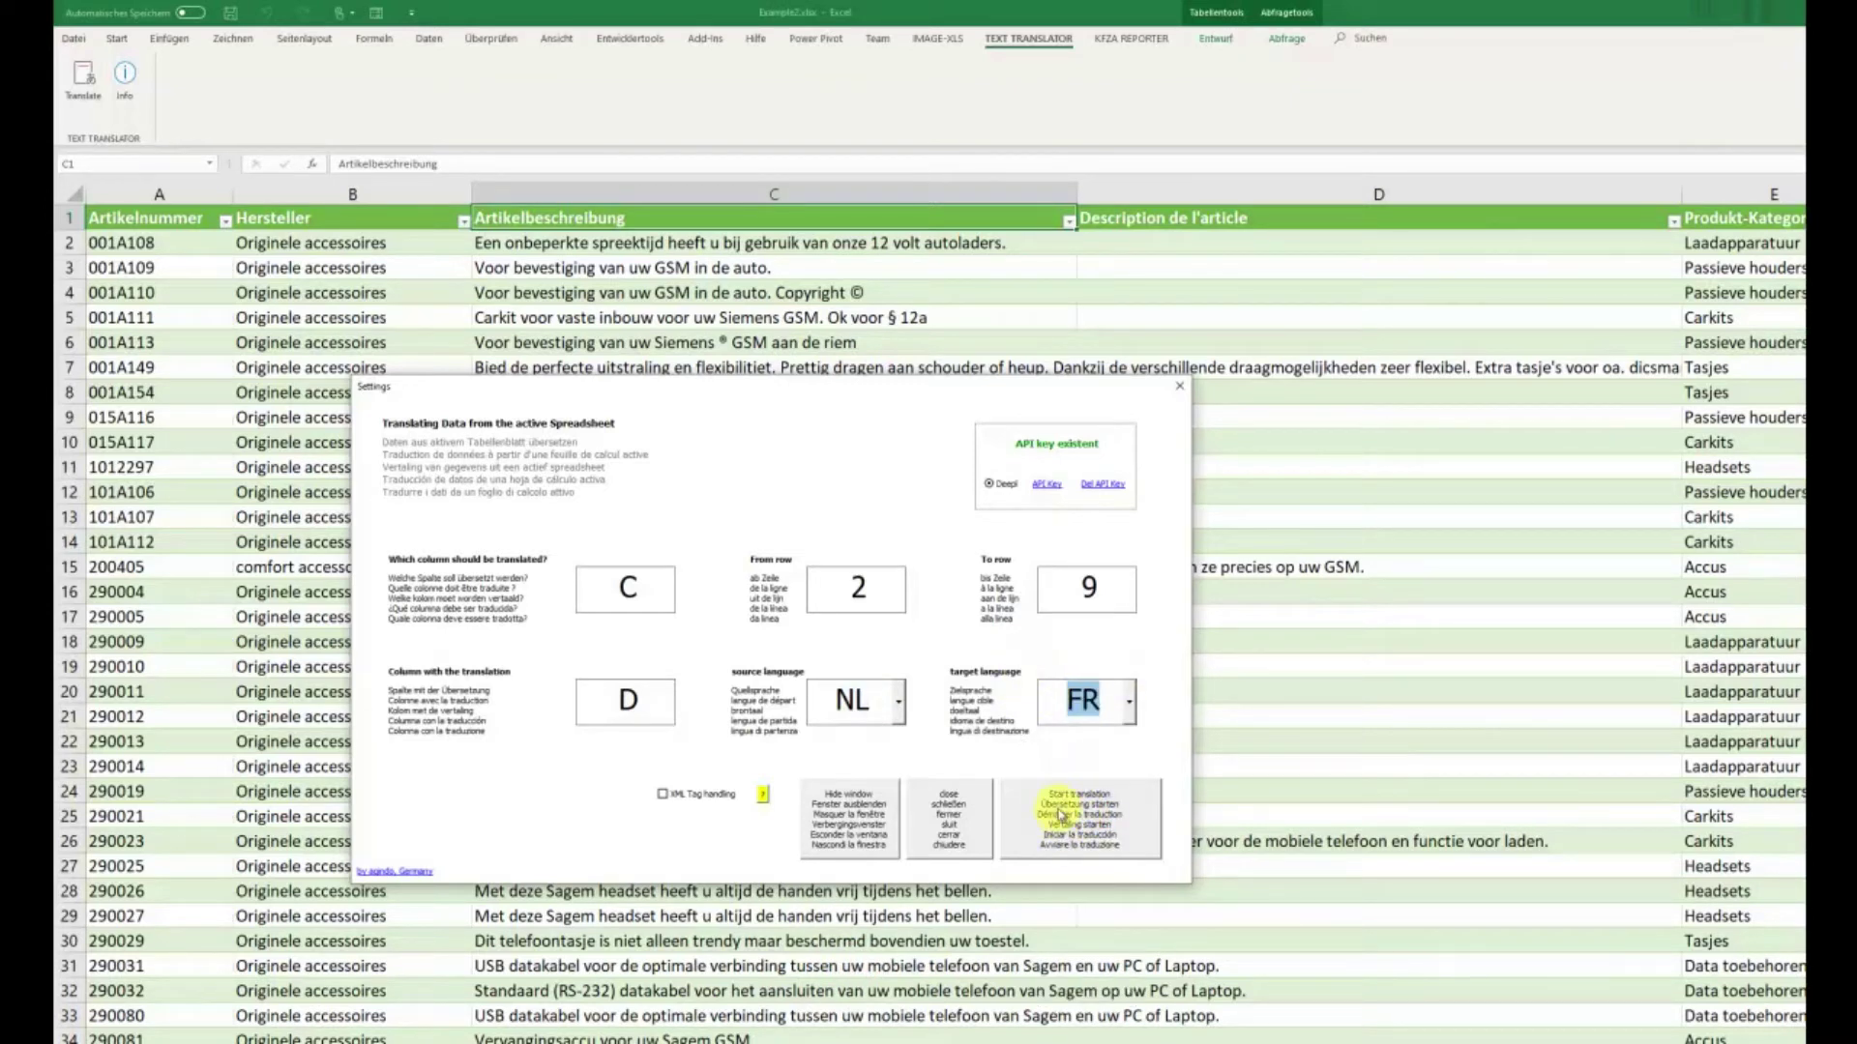
click(1061, 816)
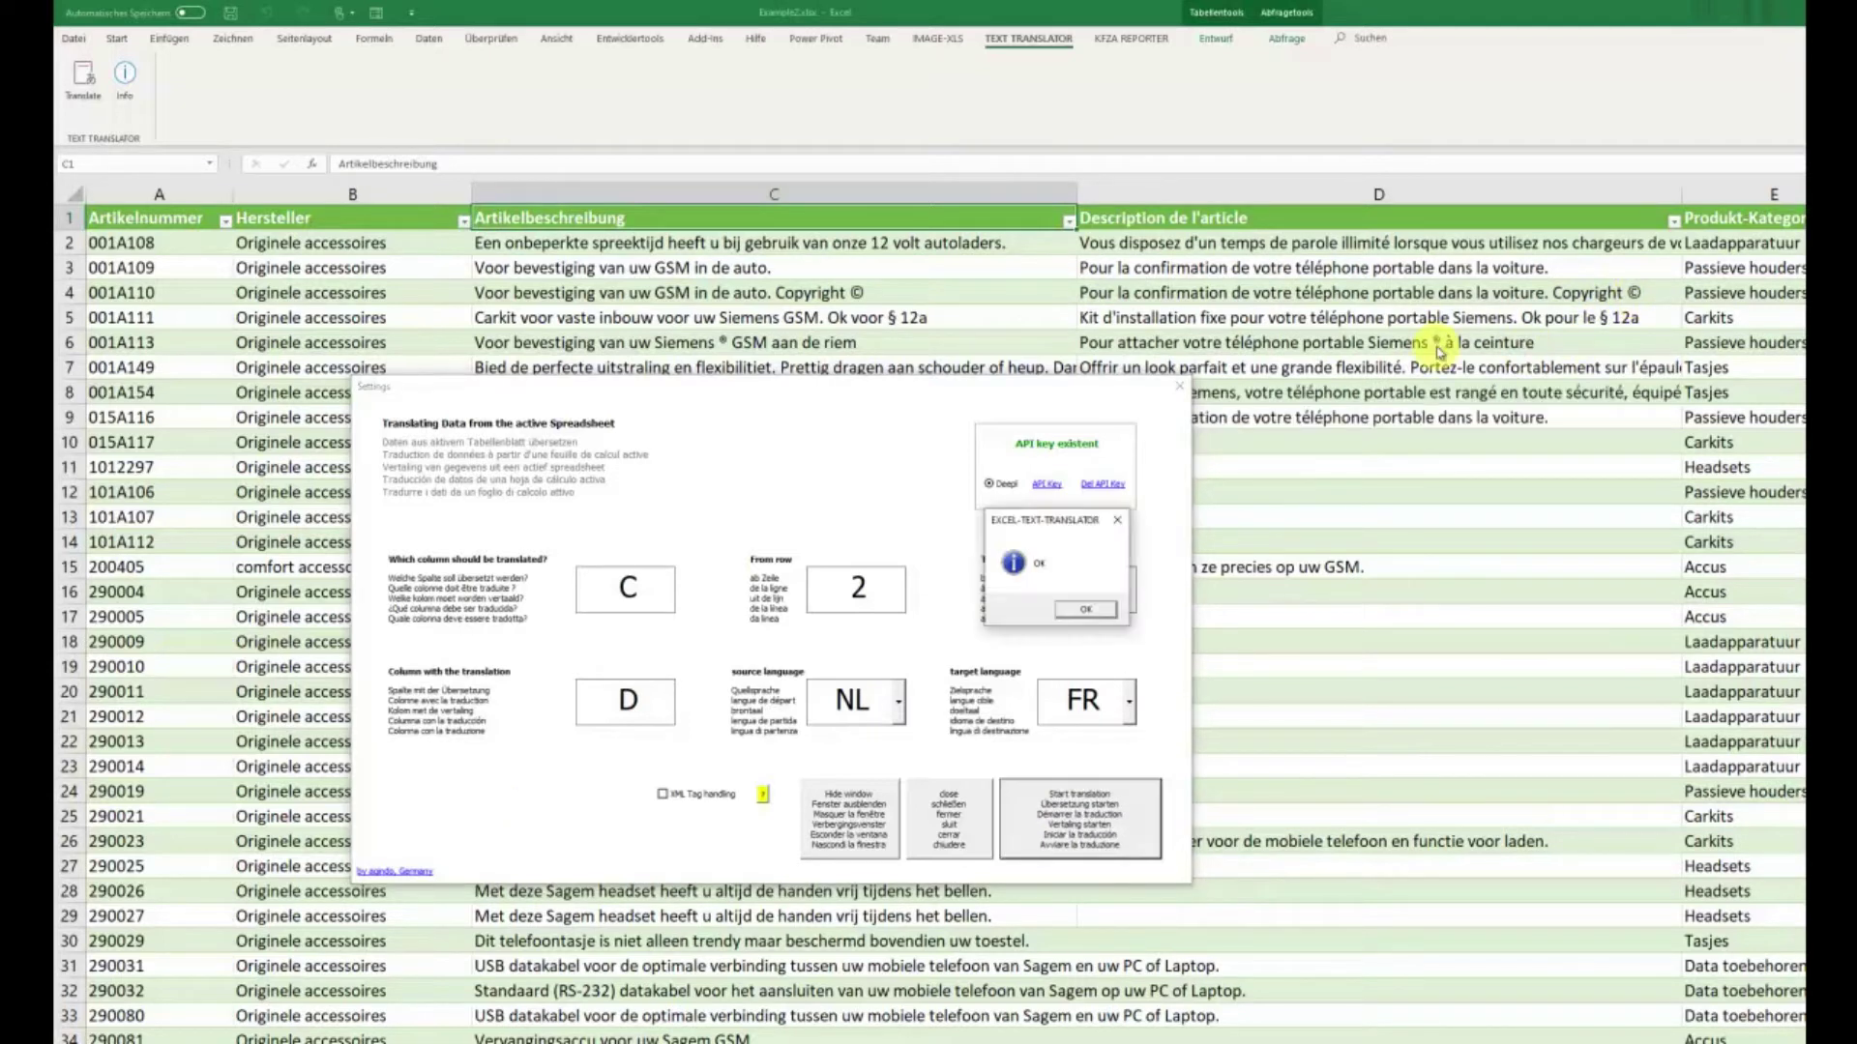
click(1083, 608)
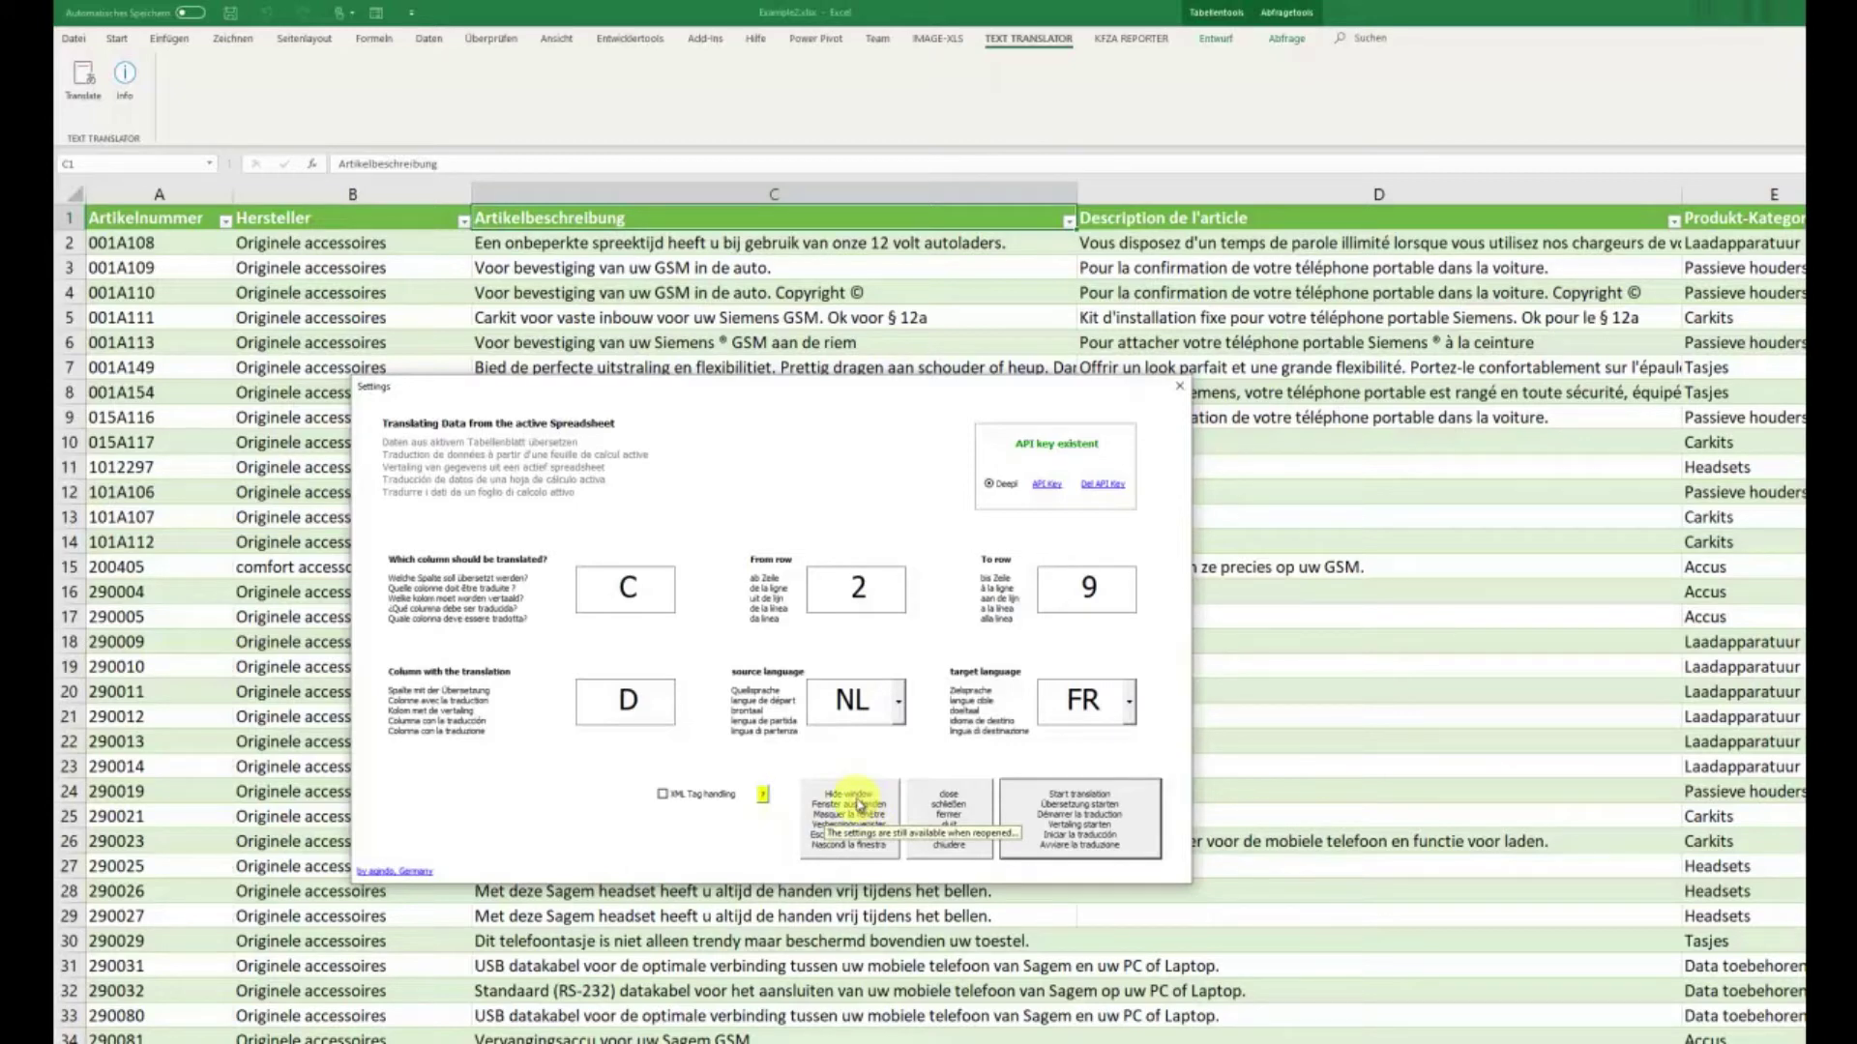
Hide the settings, then reopen and close the translator twice to clear its entries
click(859, 803)
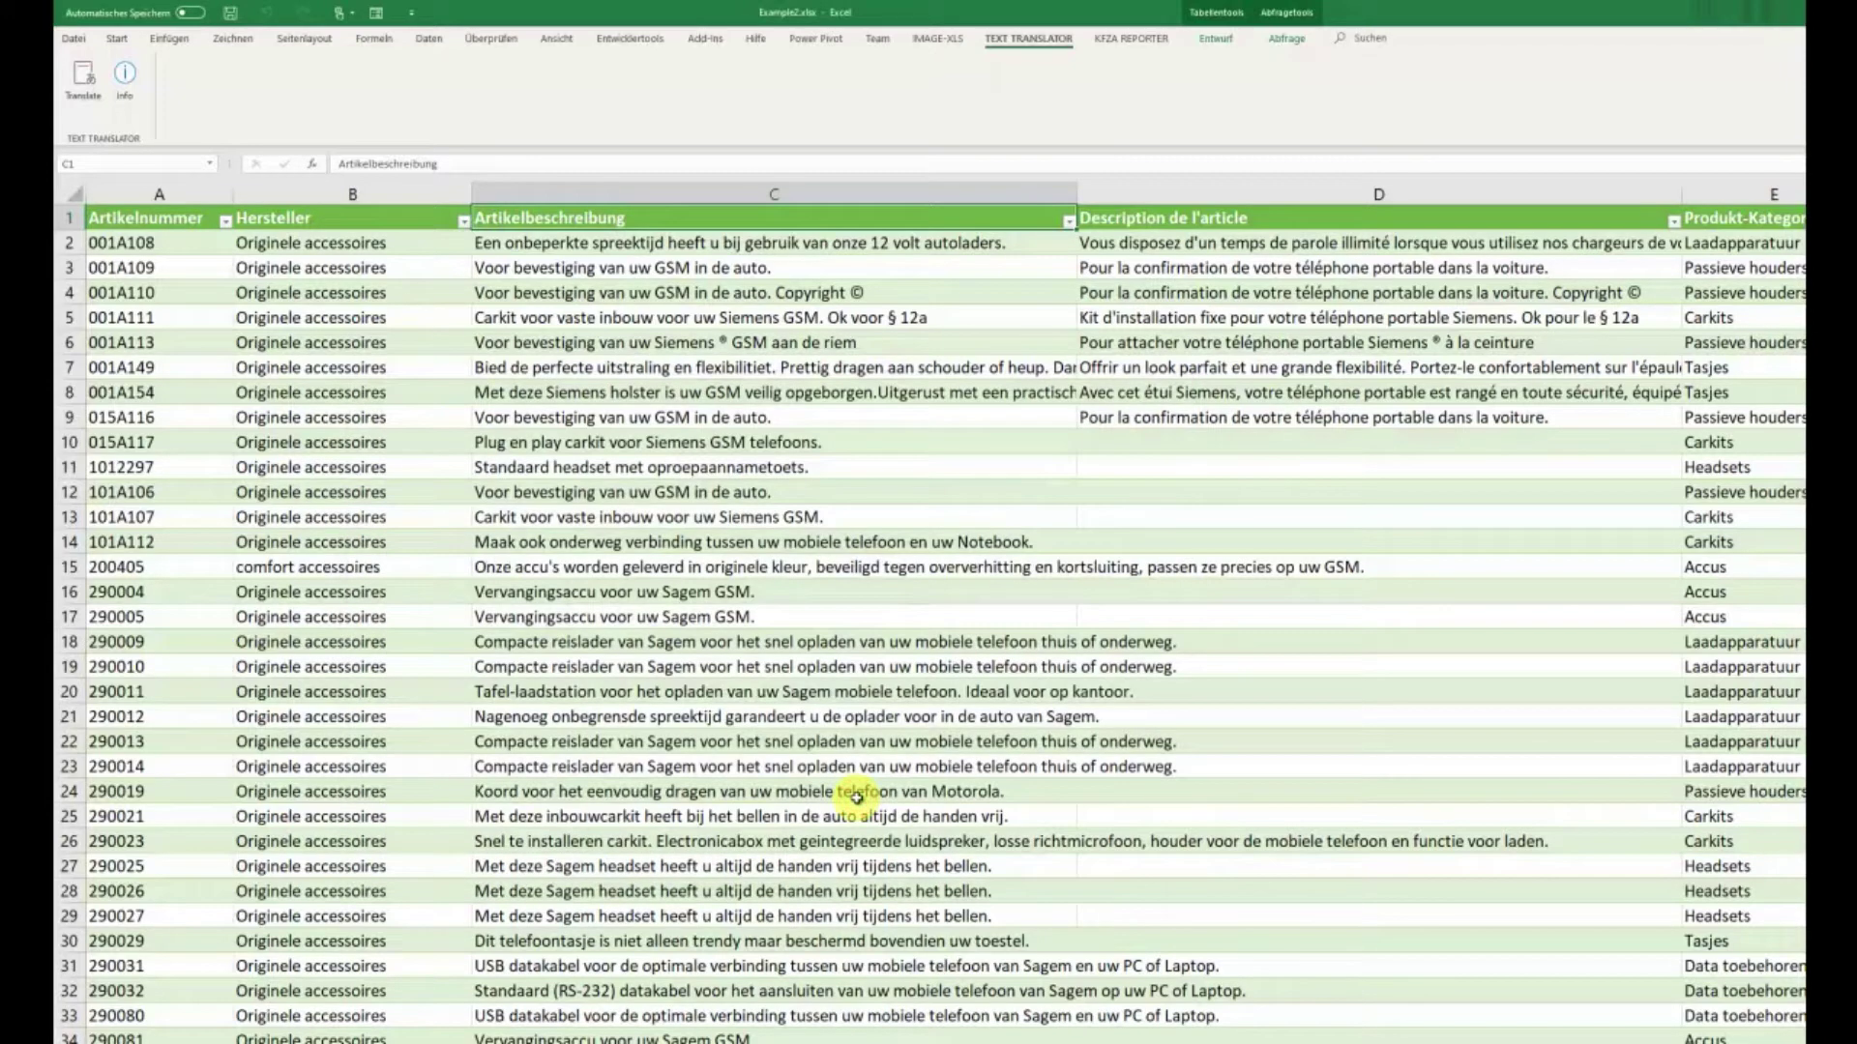
click(82, 79)
drag(1339, 498, 1408, 515)
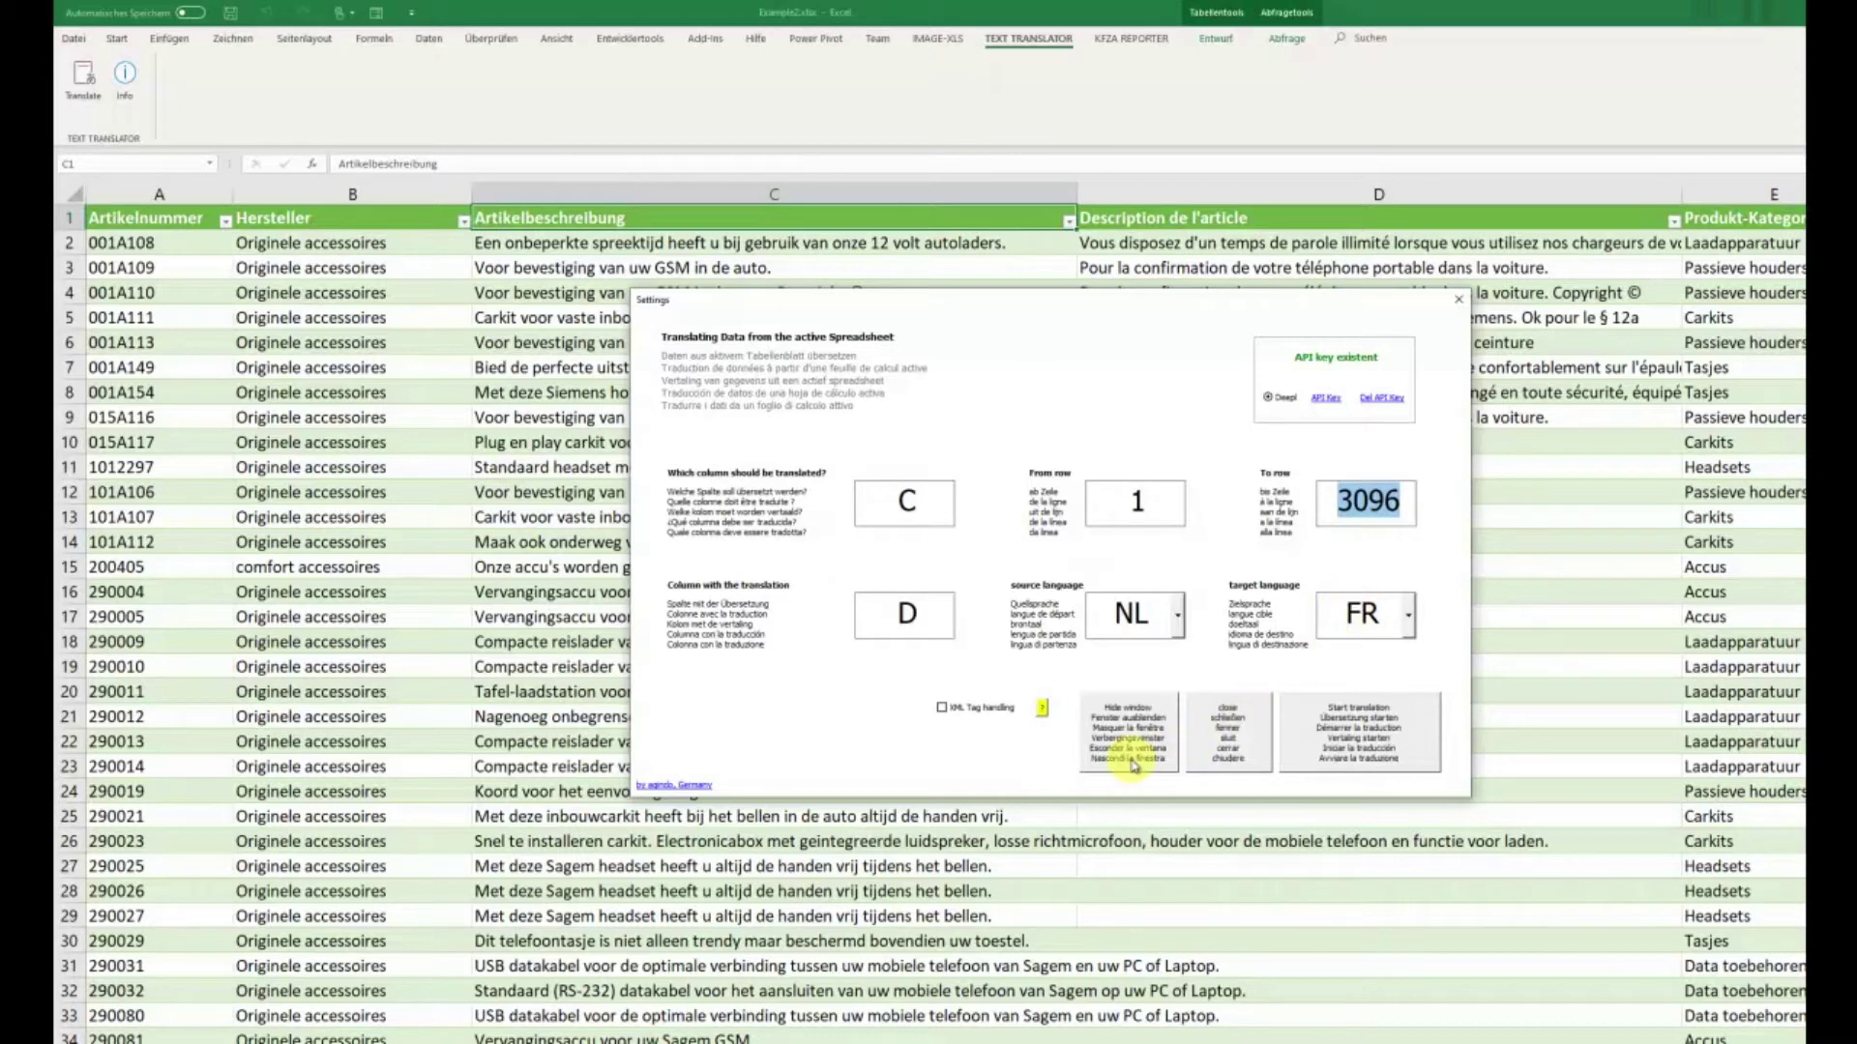
click(1228, 728)
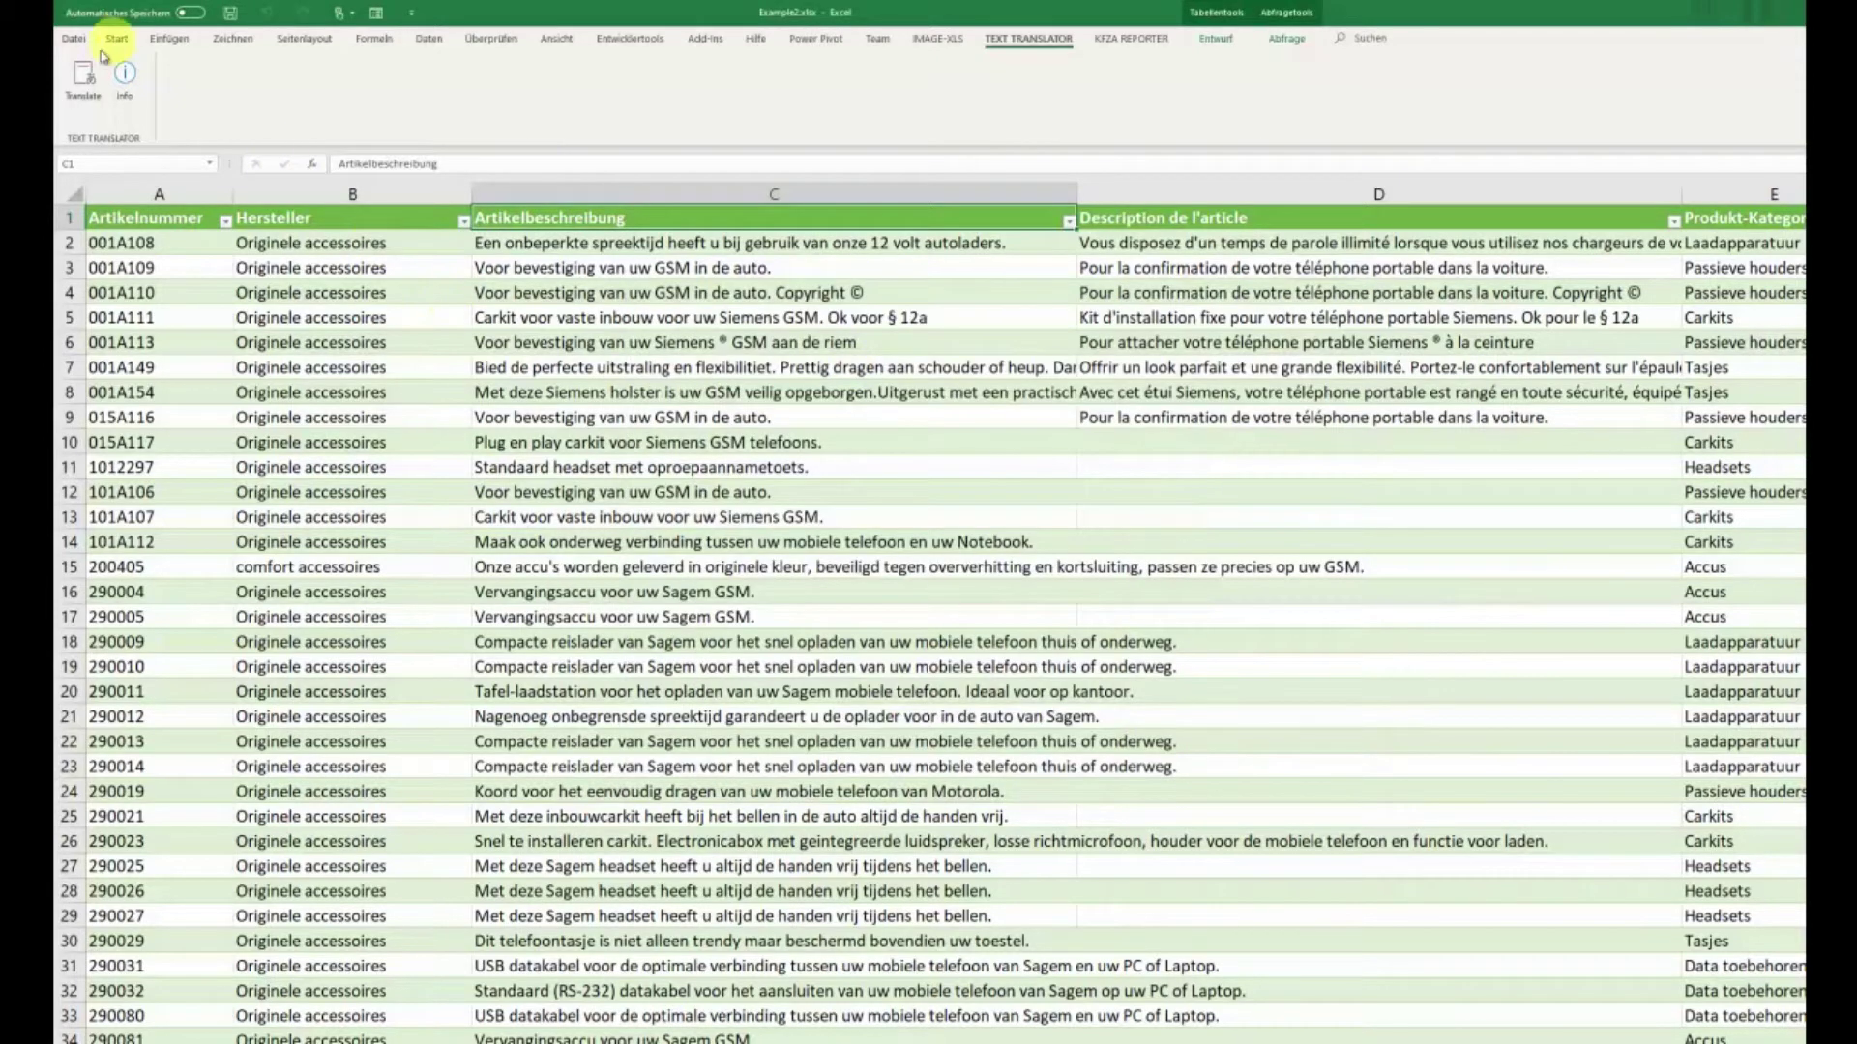
click(84, 77)
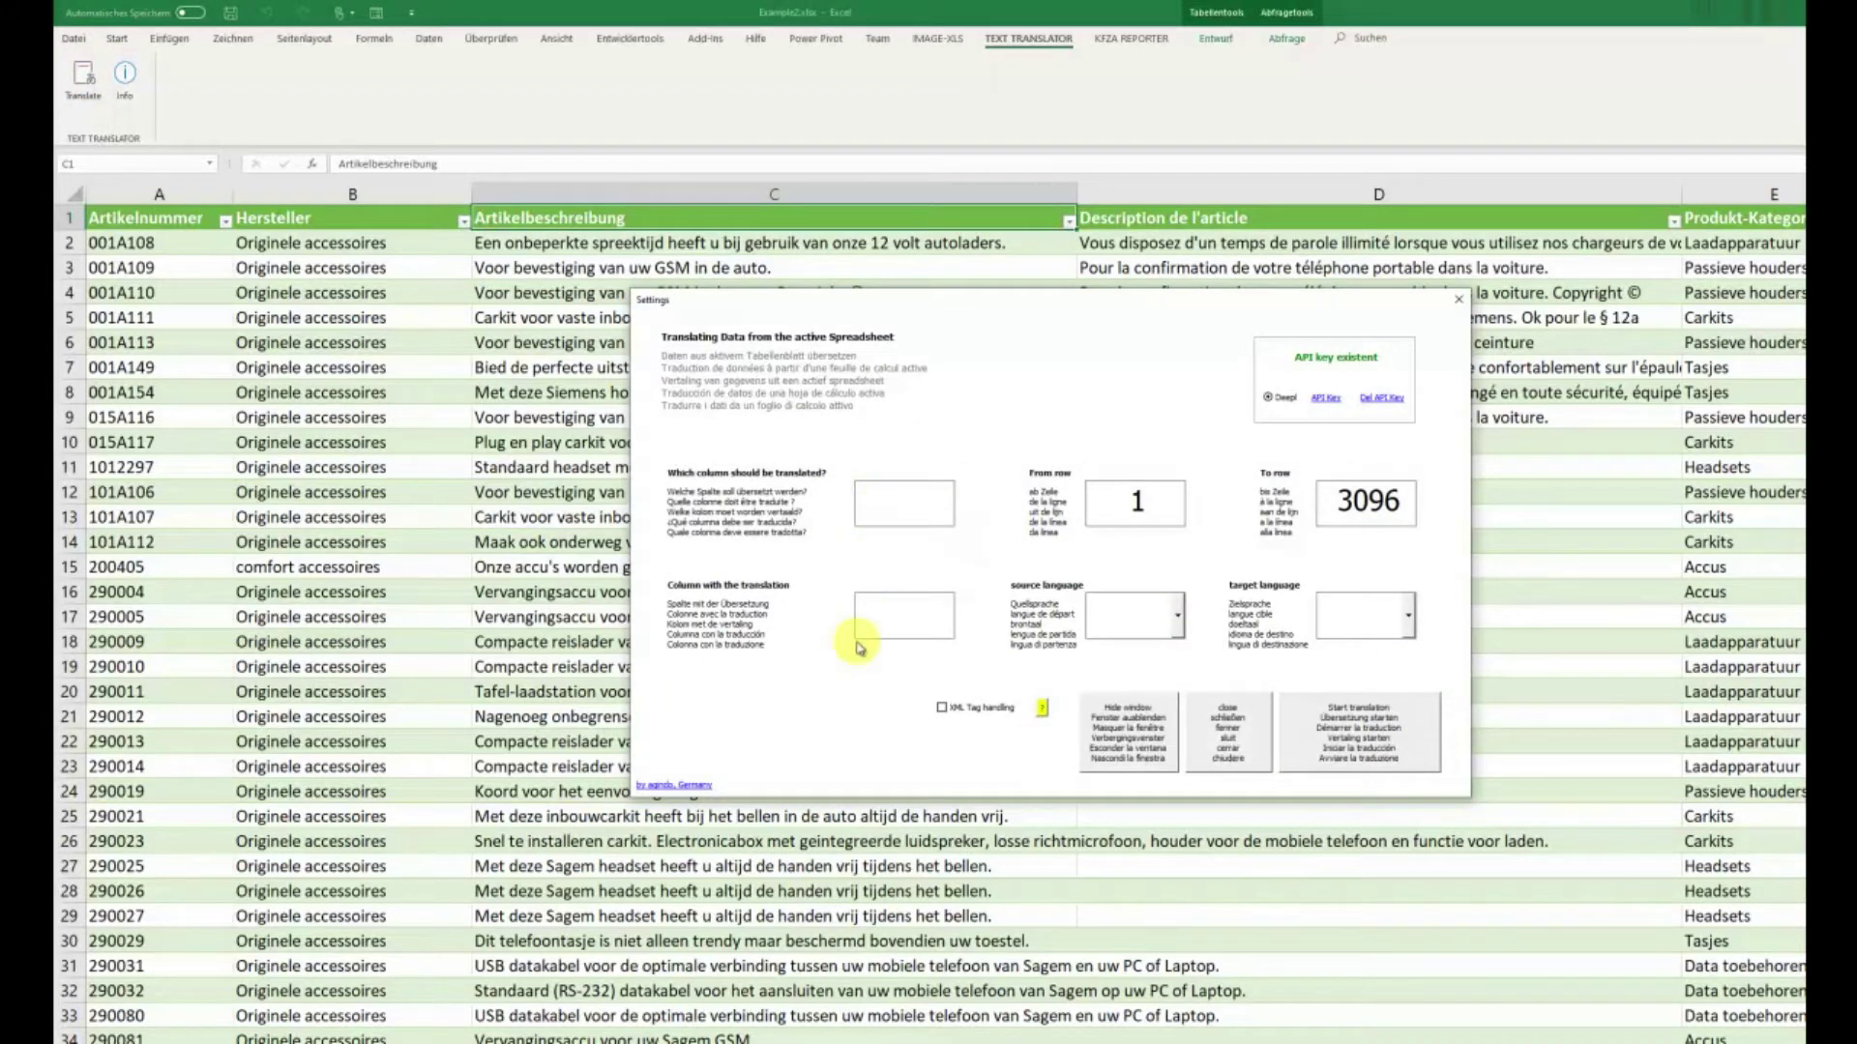
click(1228, 732)
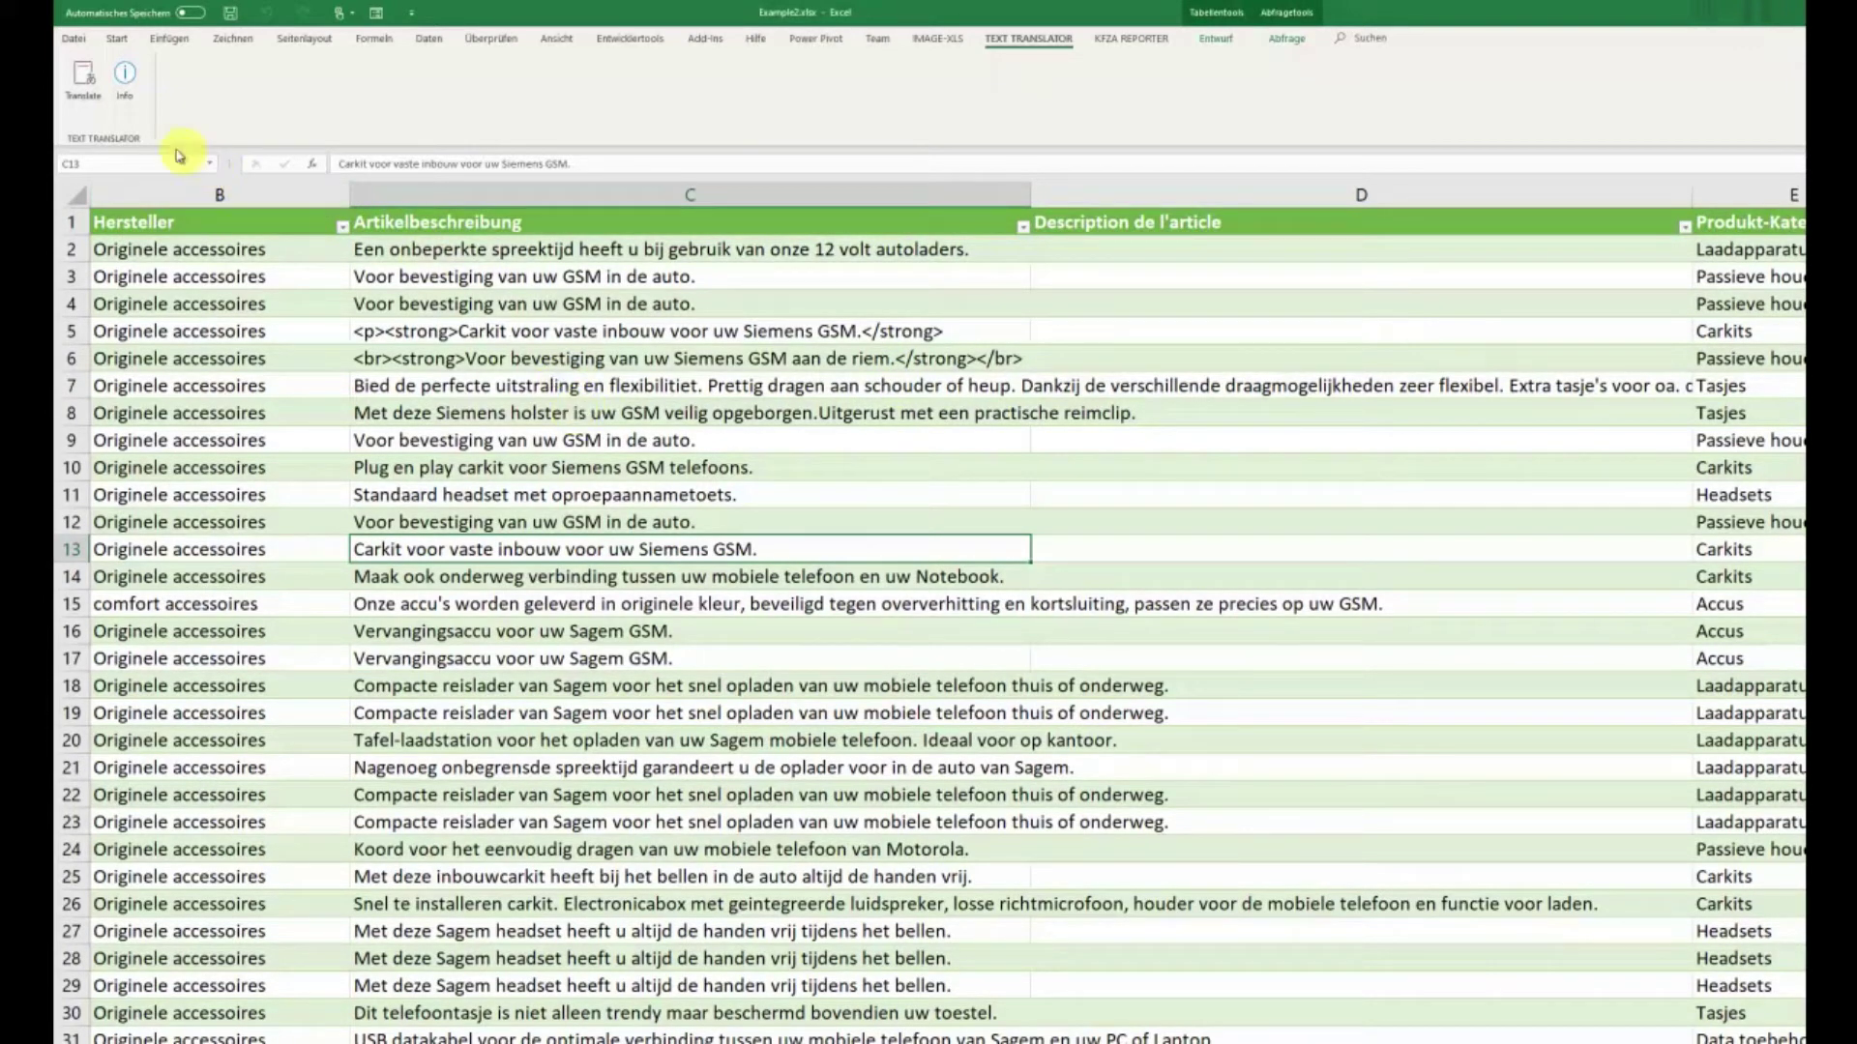
Reopen the translator and enter column C, rows 2 to 9, with output column D
click(84, 78)
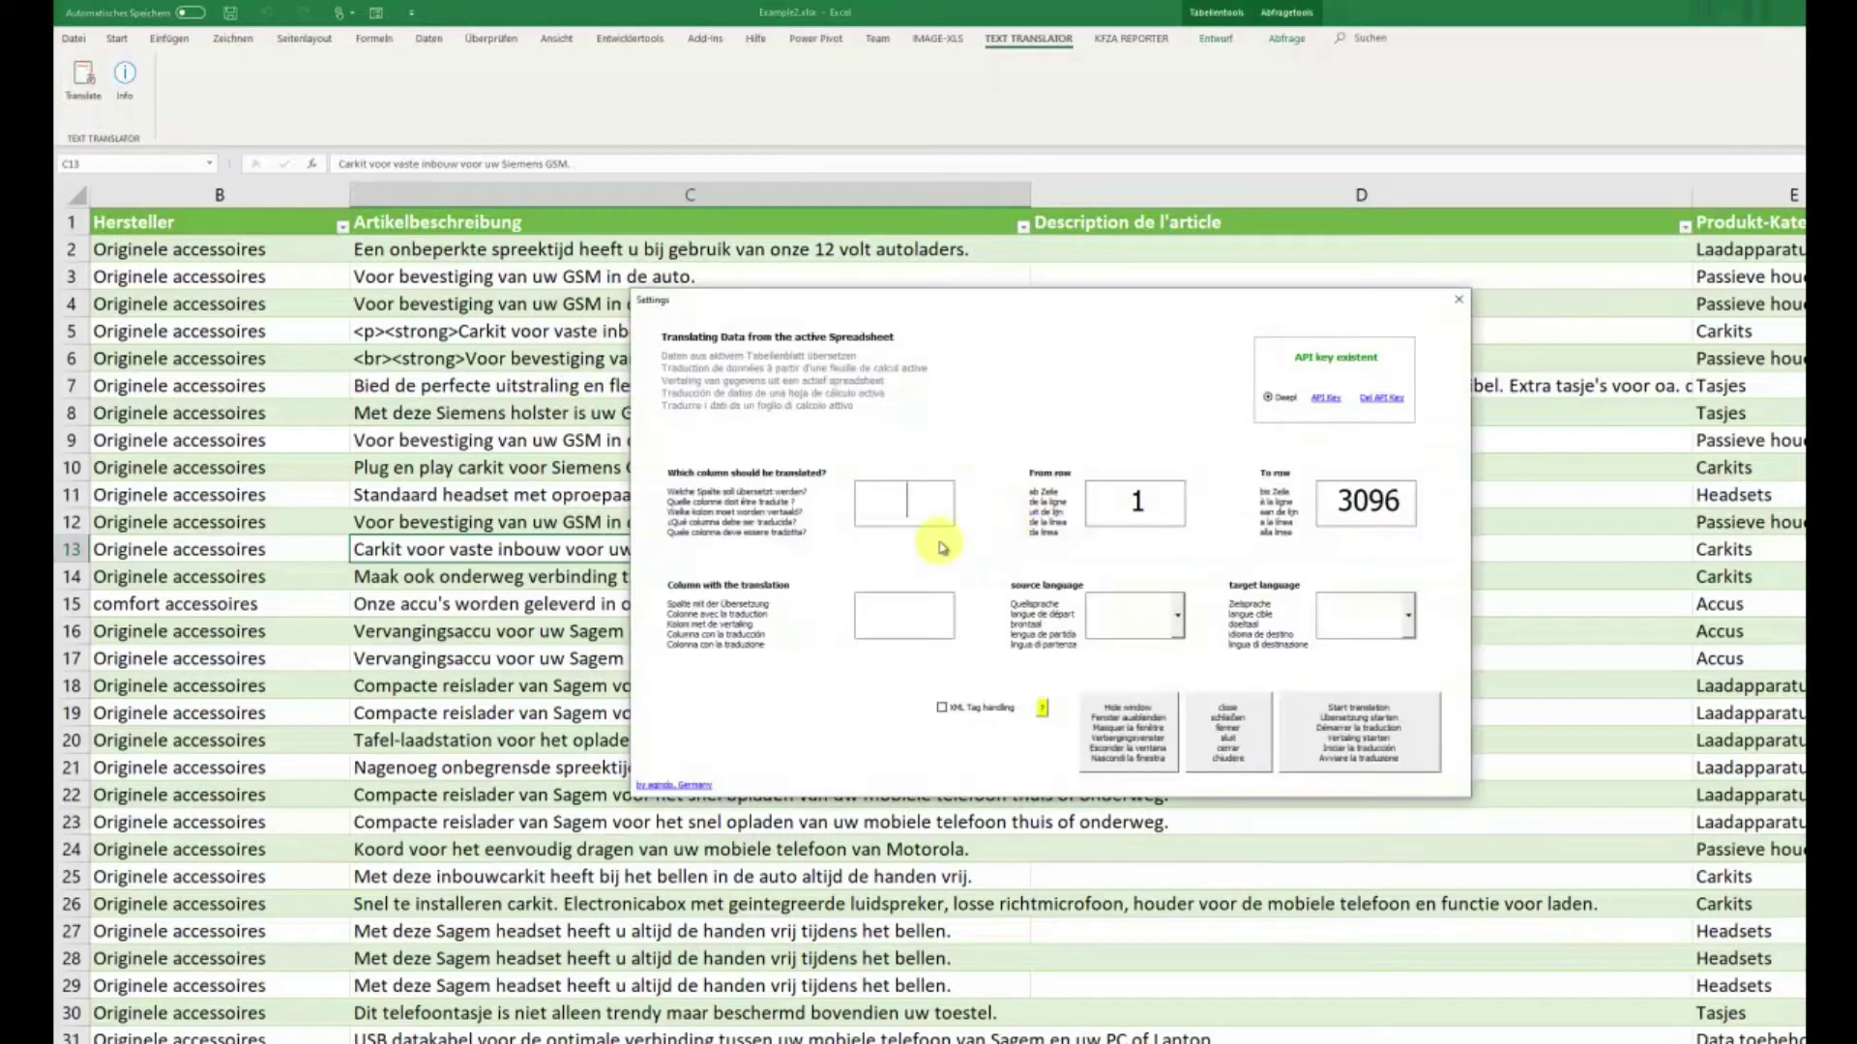
key(shift)
click(1108, 510)
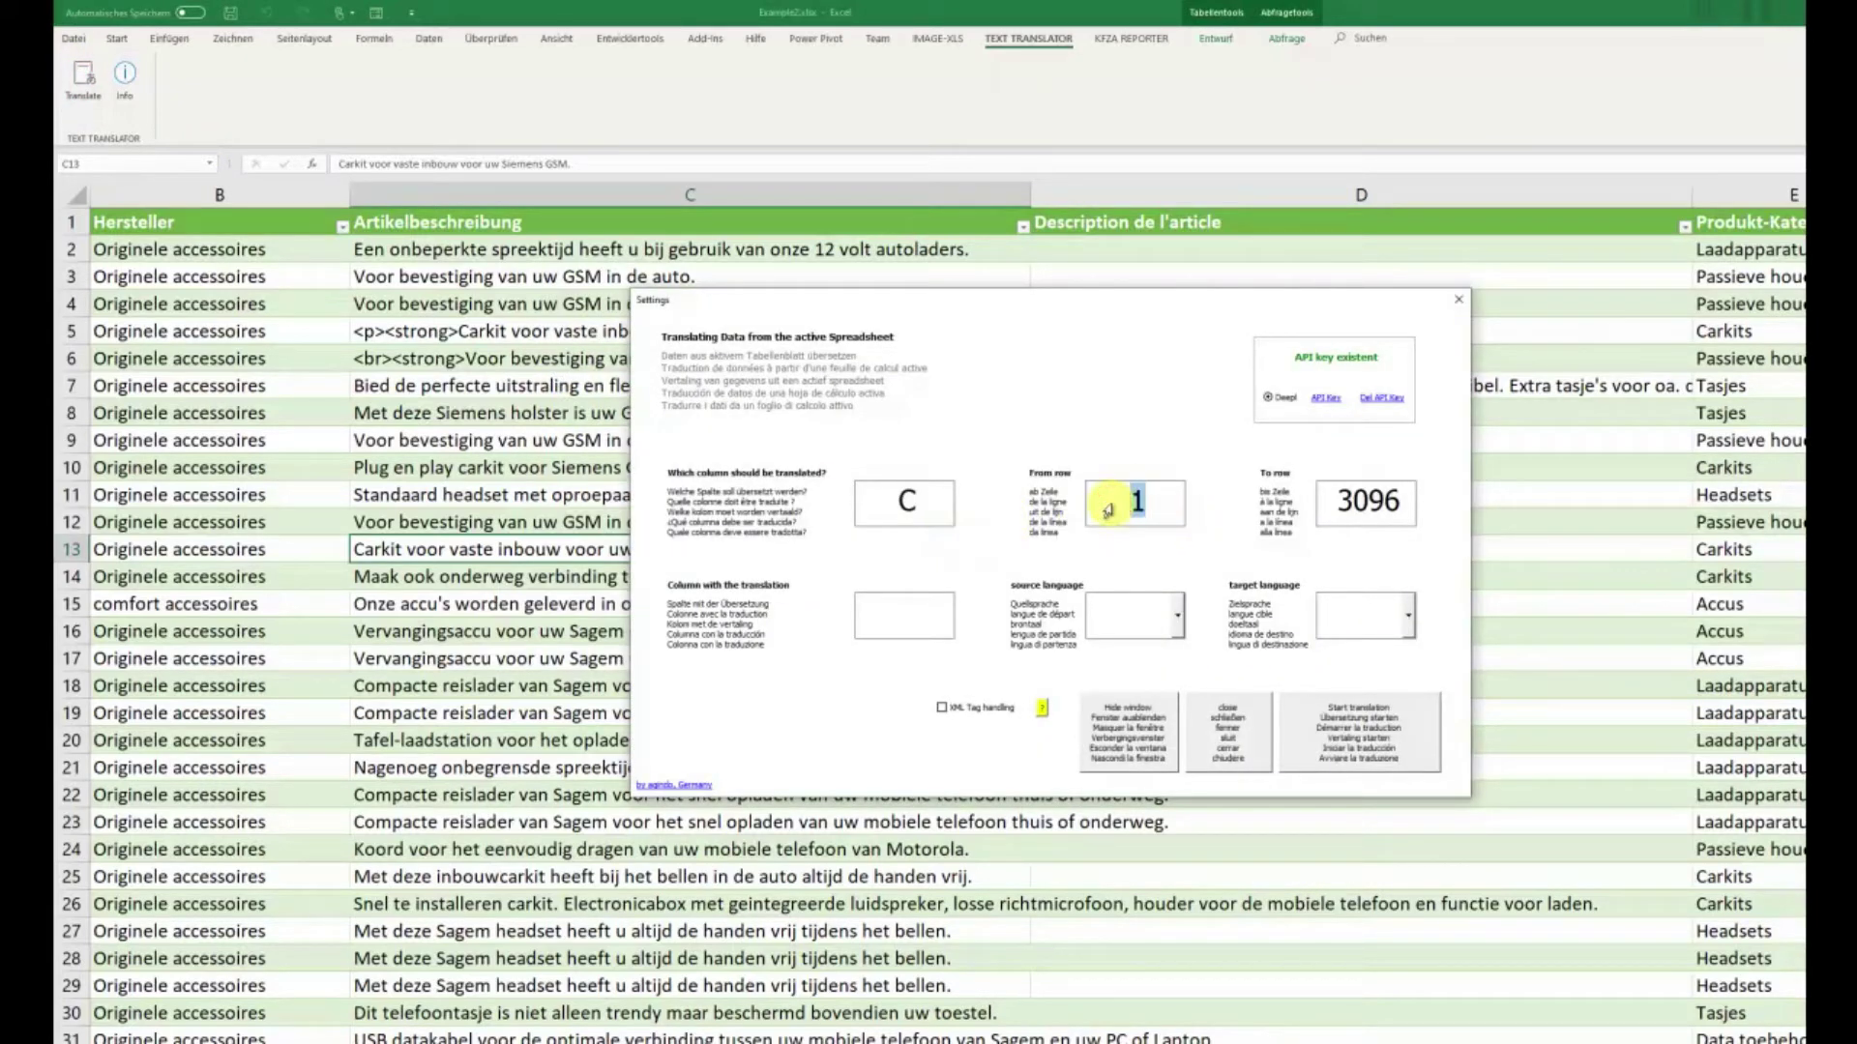
text(2)
key(Tab)
text(9)
key(Tab)
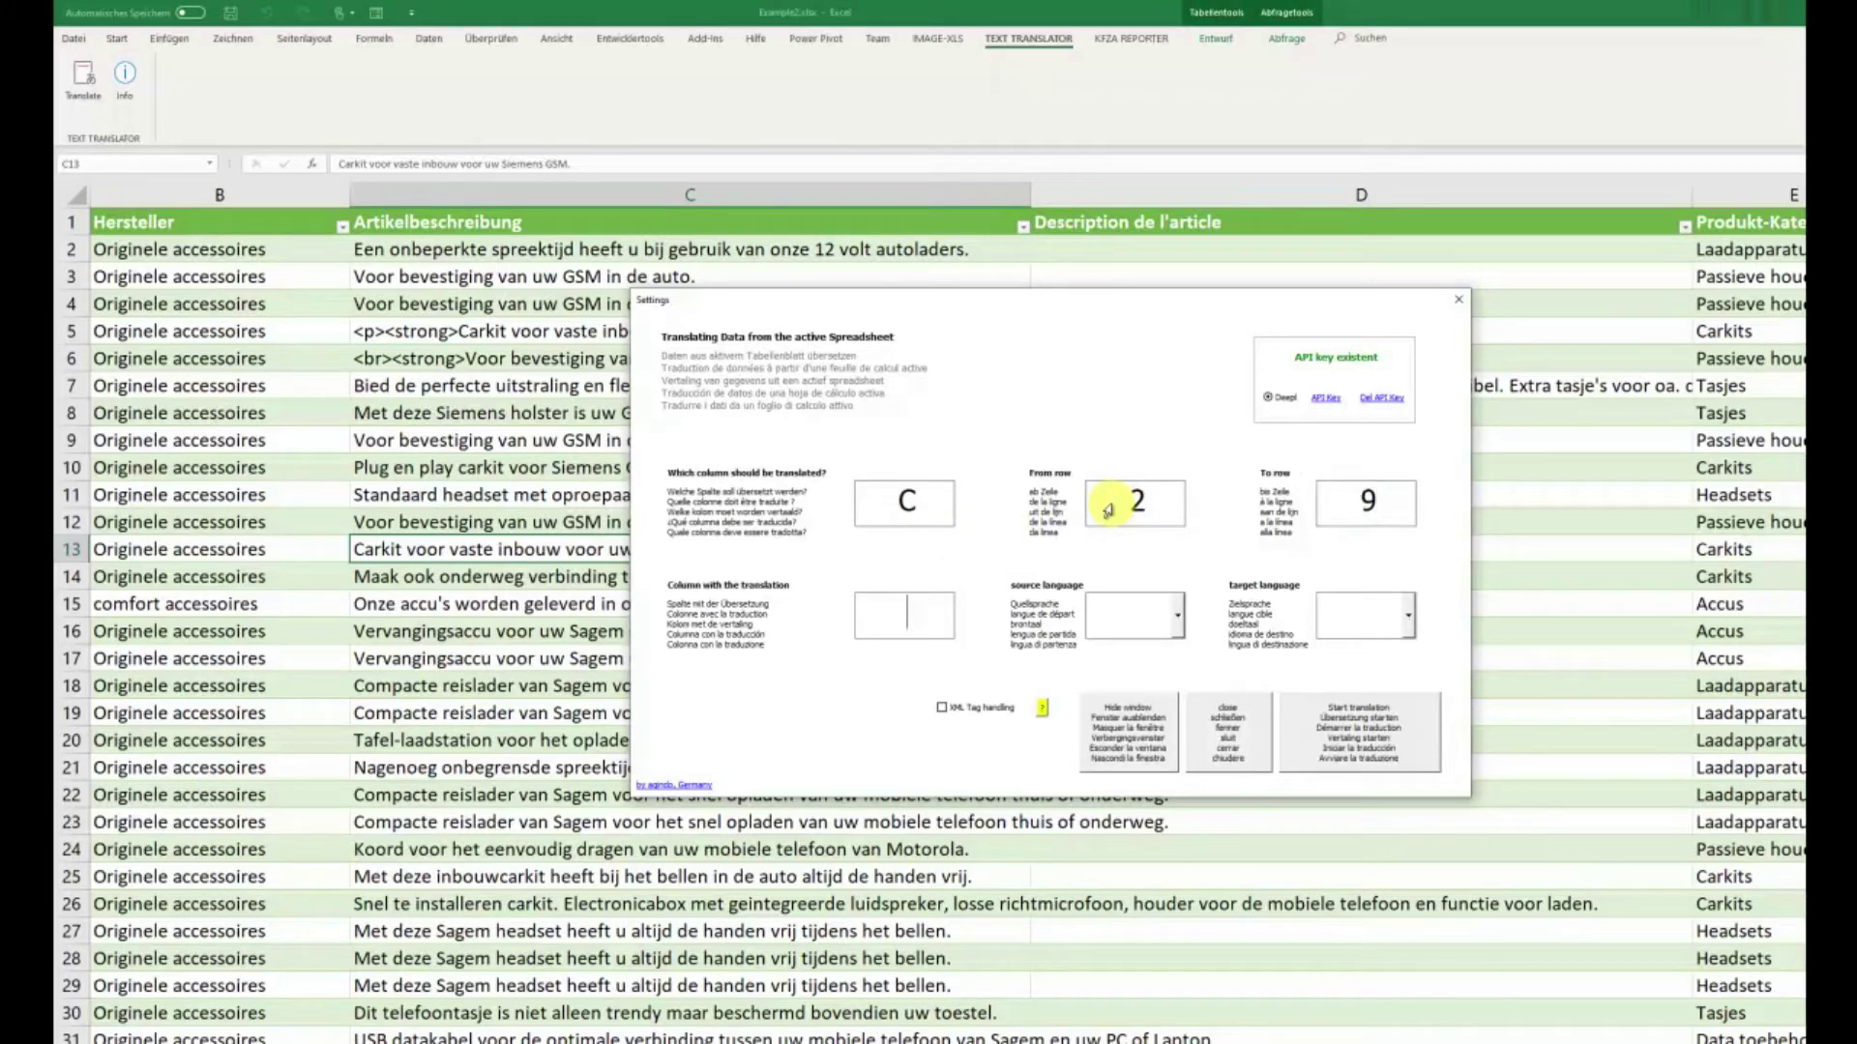
text(D)
Choose NL as source and FR as target, move the dialog aside, and start translating
click(1179, 618)
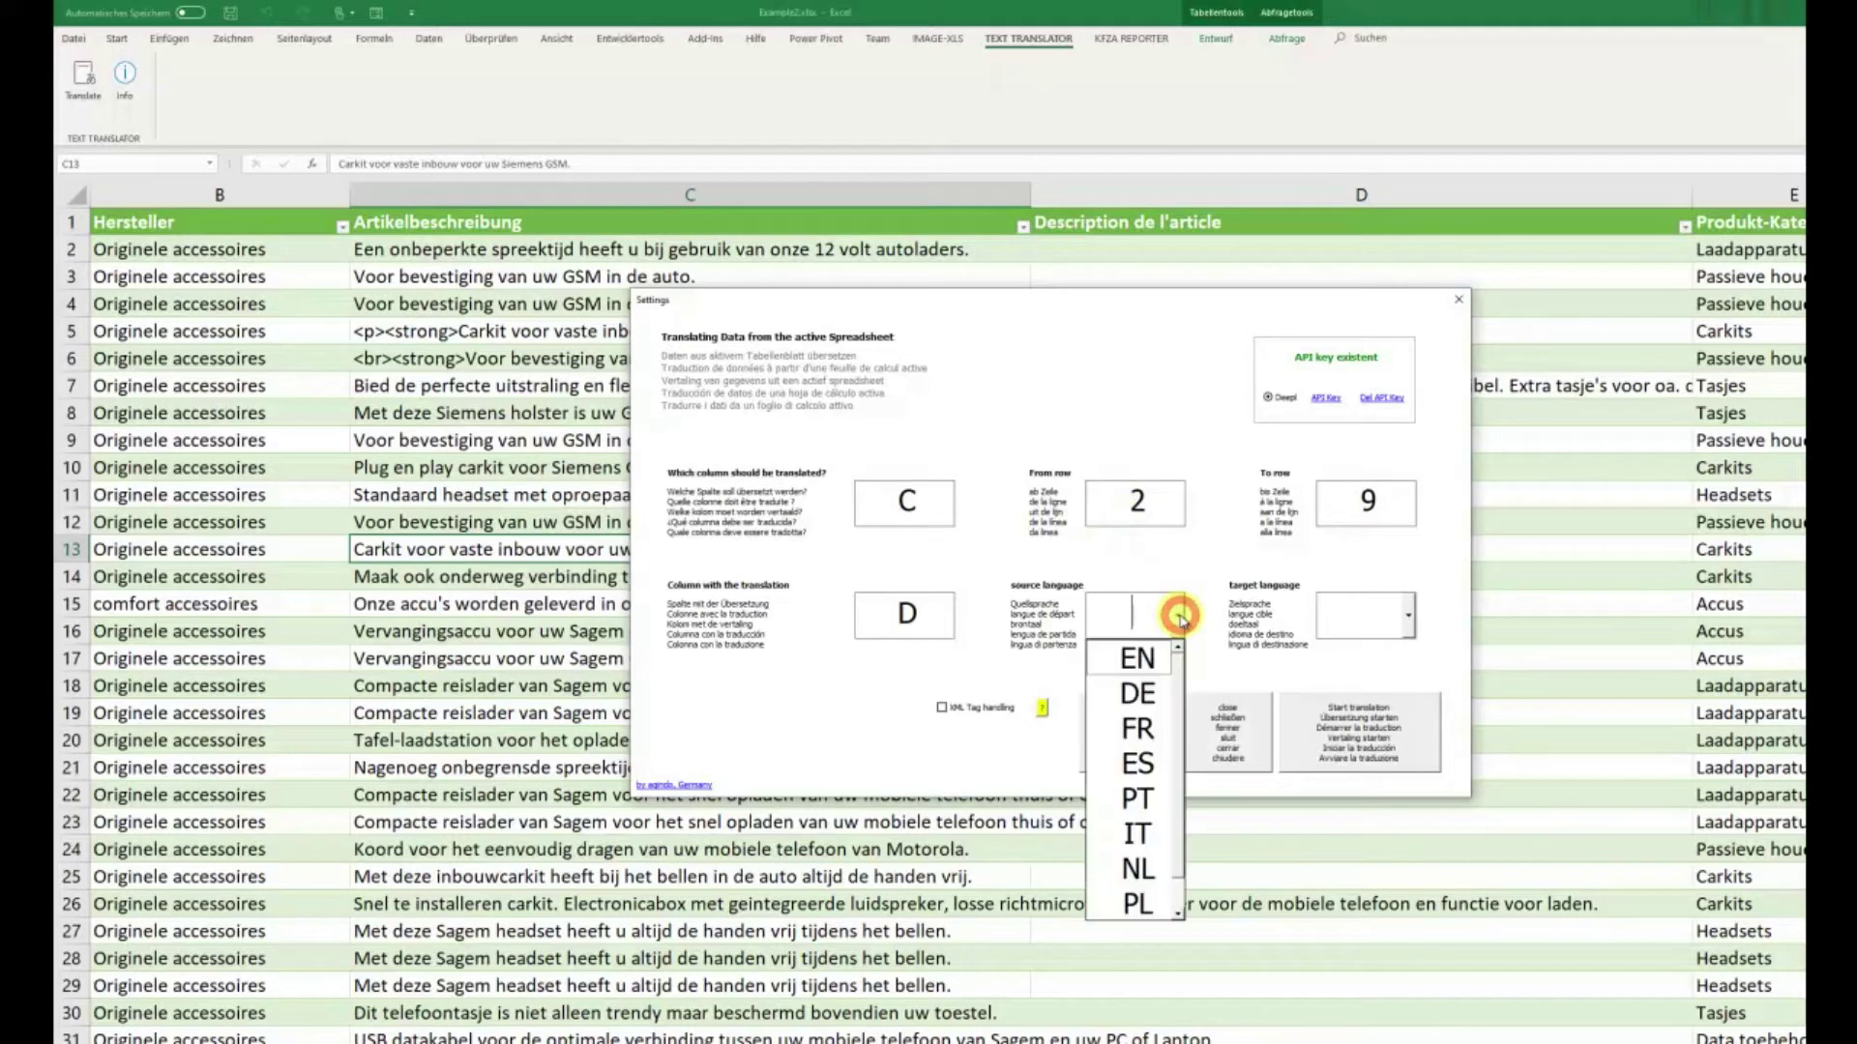
click(1147, 871)
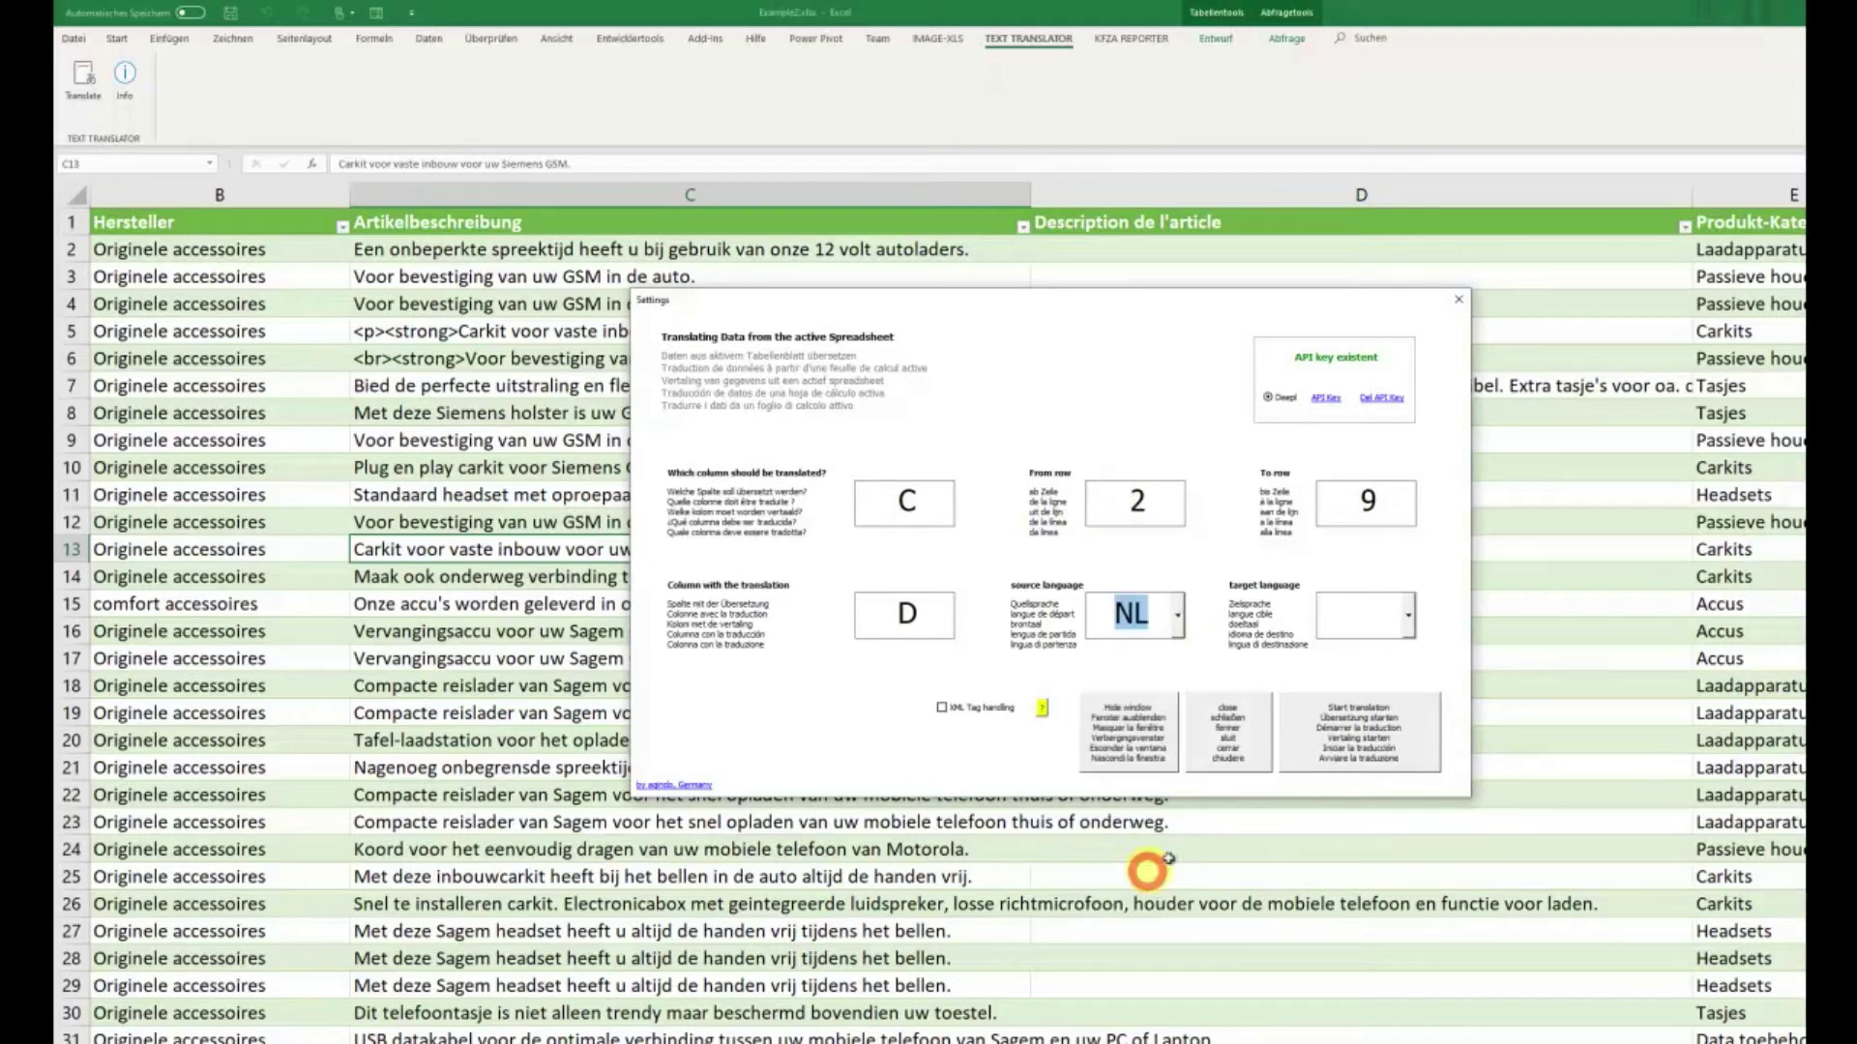
click(1408, 616)
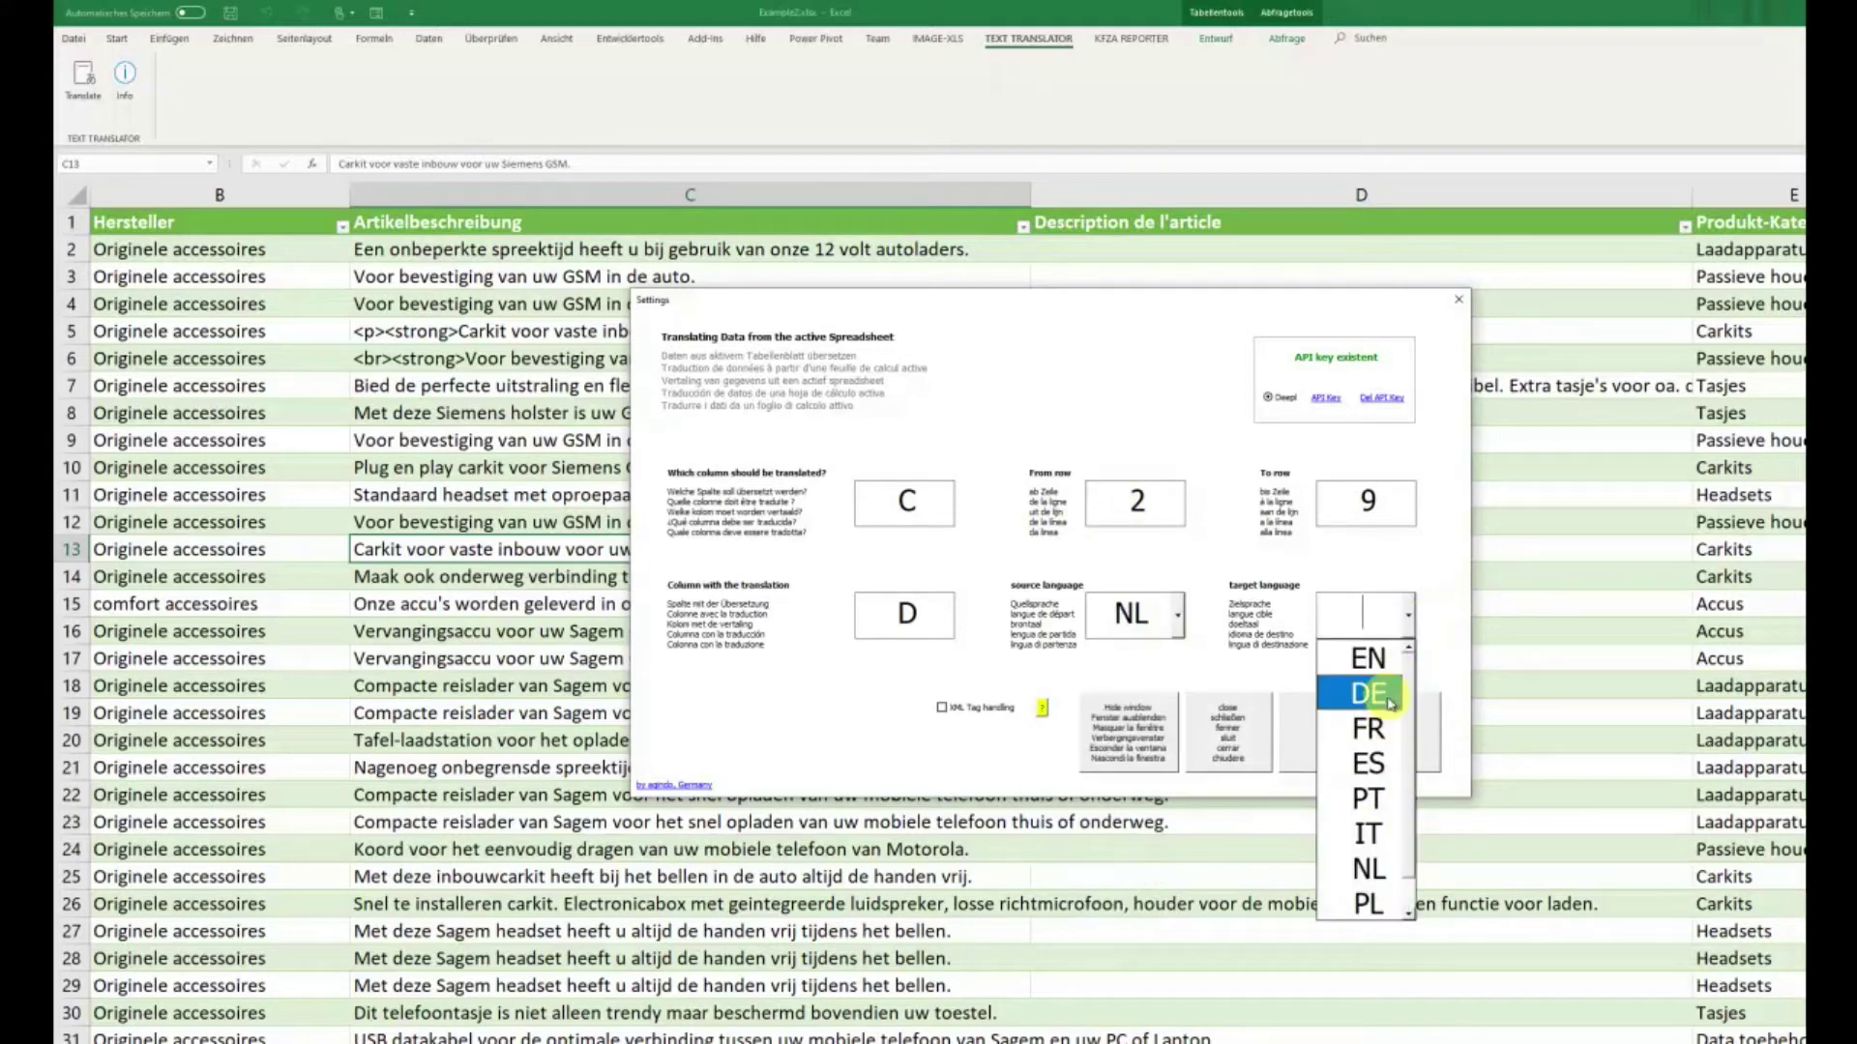
click(1369, 729)
drag(1147, 301, 760, 405)
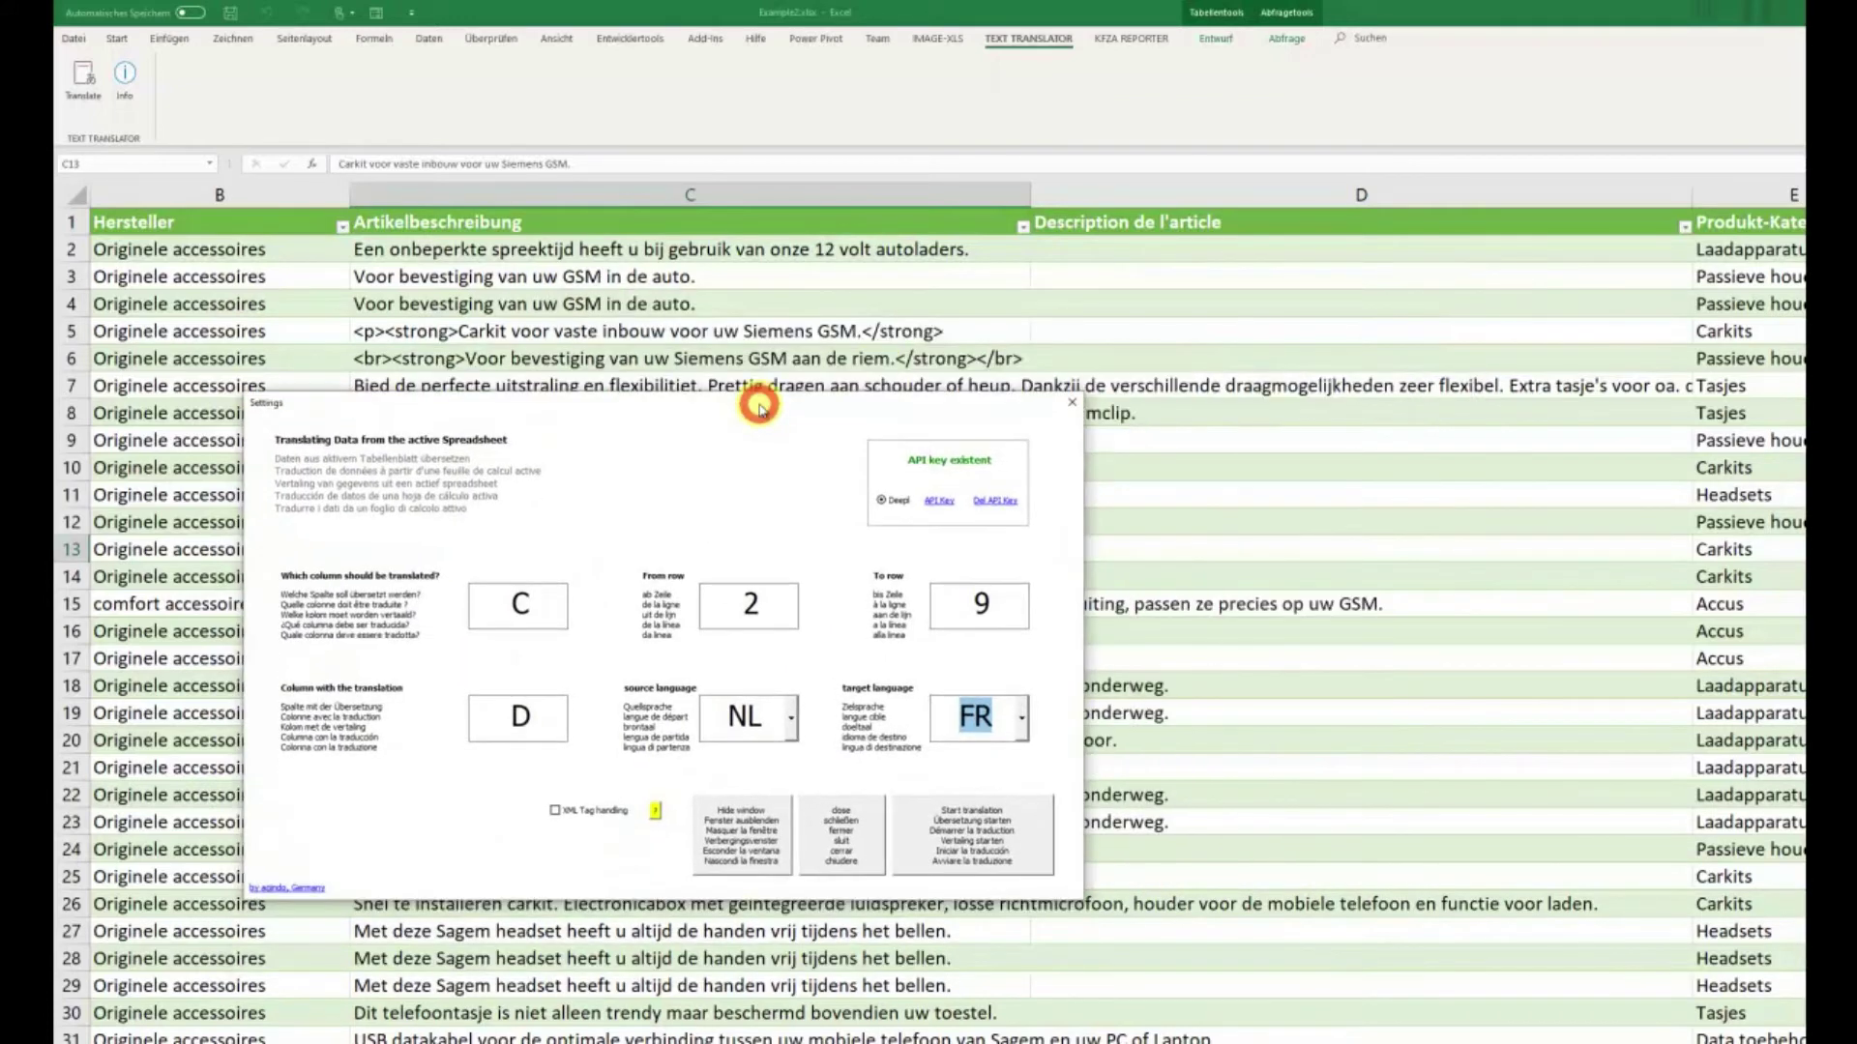
click(944, 823)
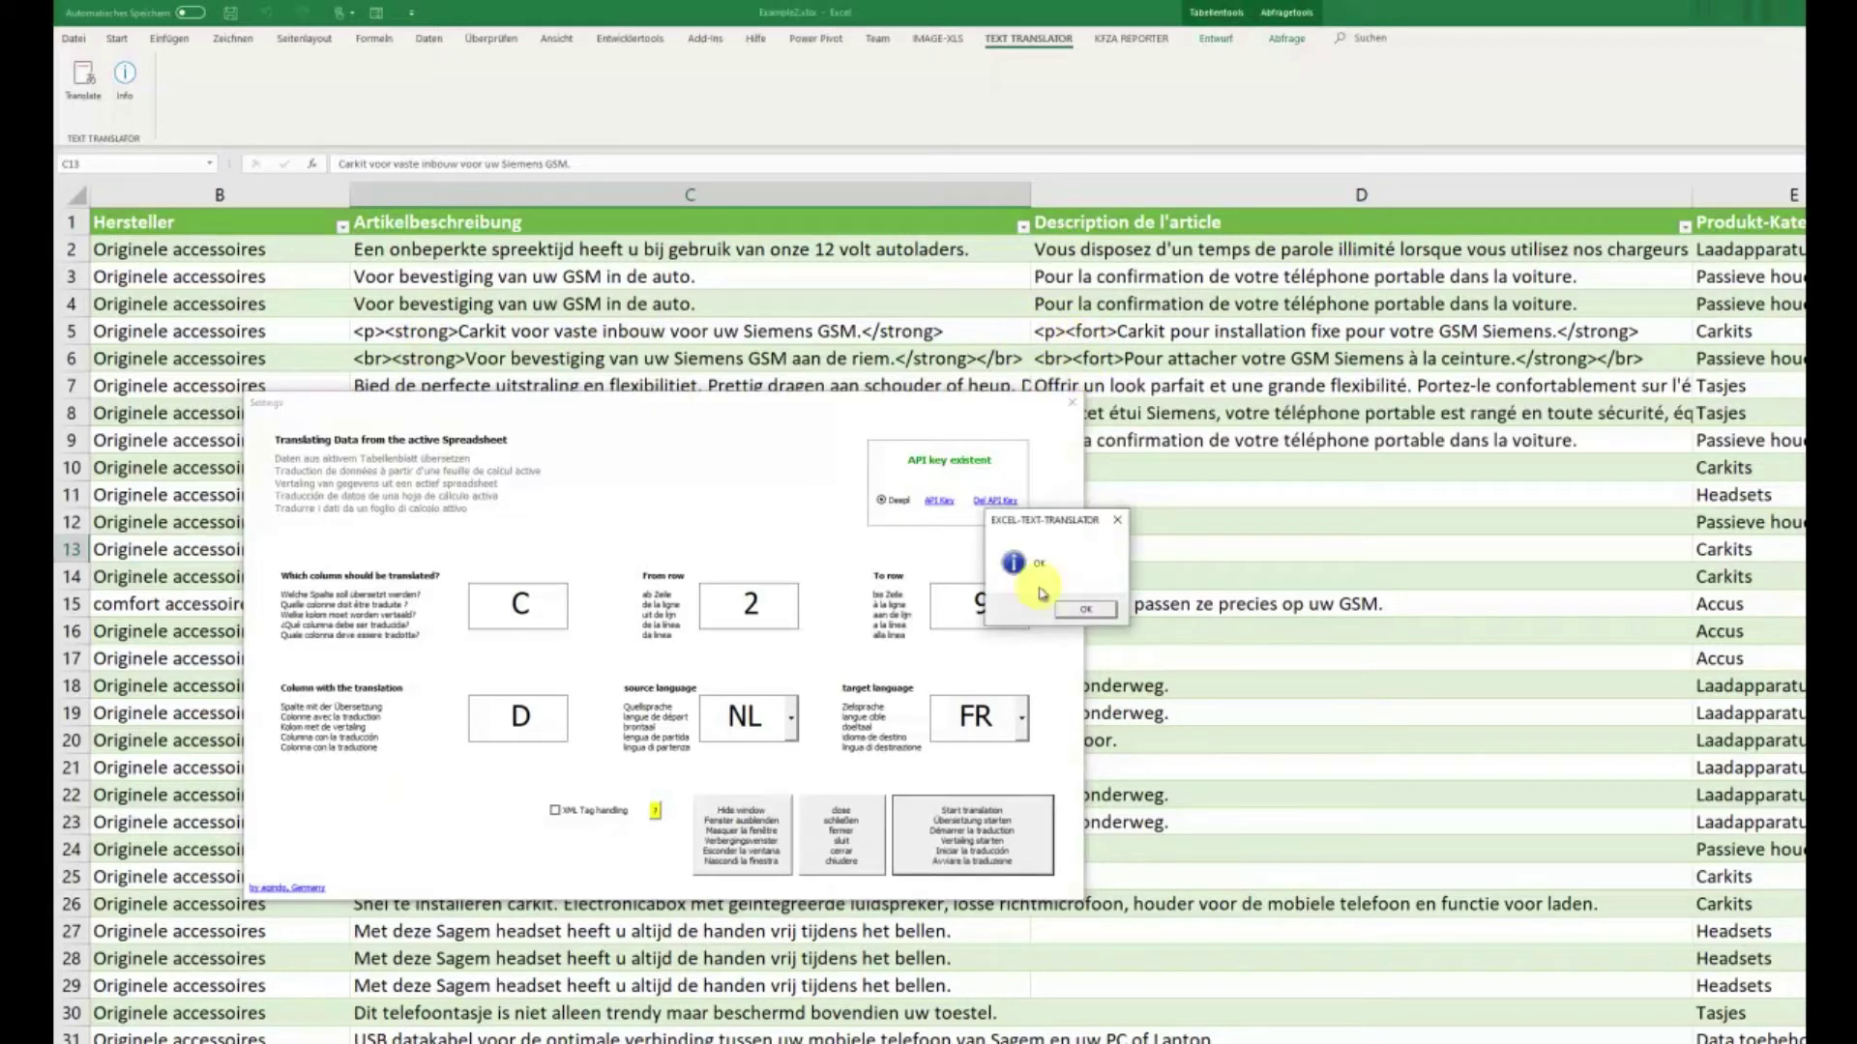
Dismiss the message confirming the NL-to-FR translation finished
click(1081, 611)
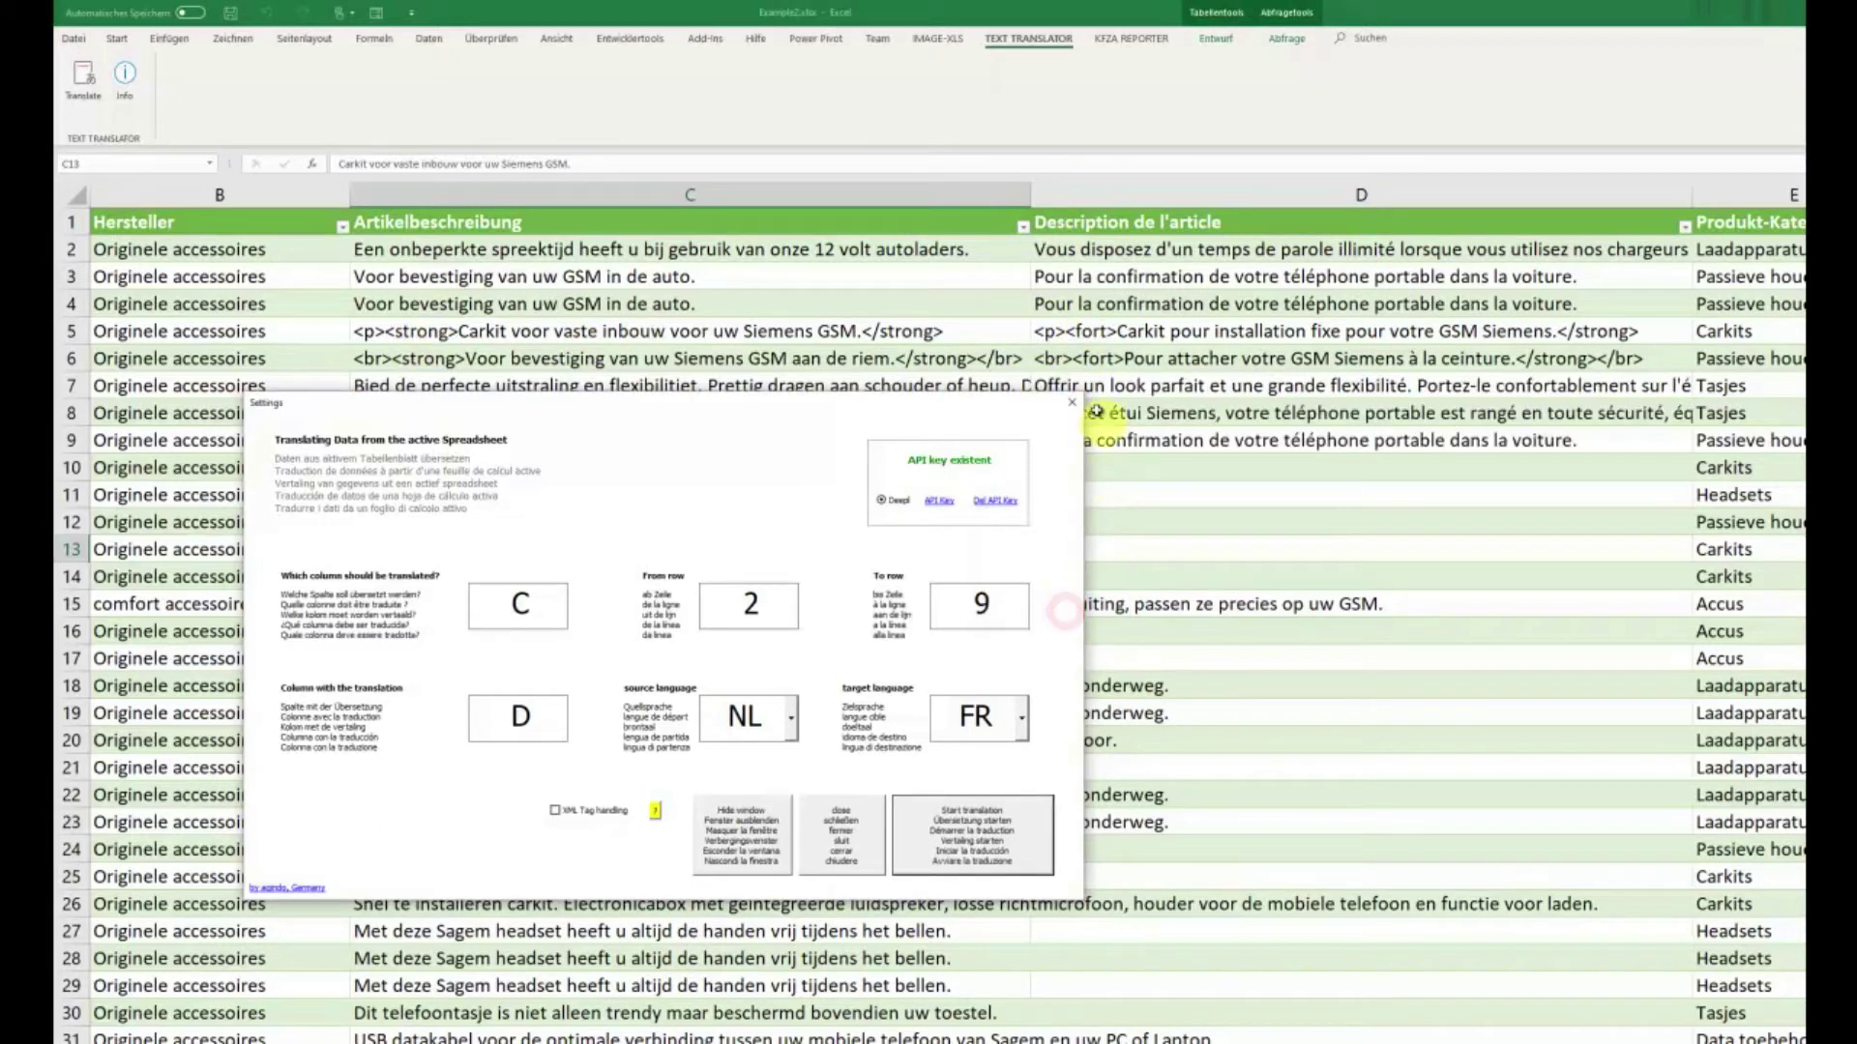
Enable XML Tag handling, rerun the French translation, and acknowledge the completion
click(556, 812)
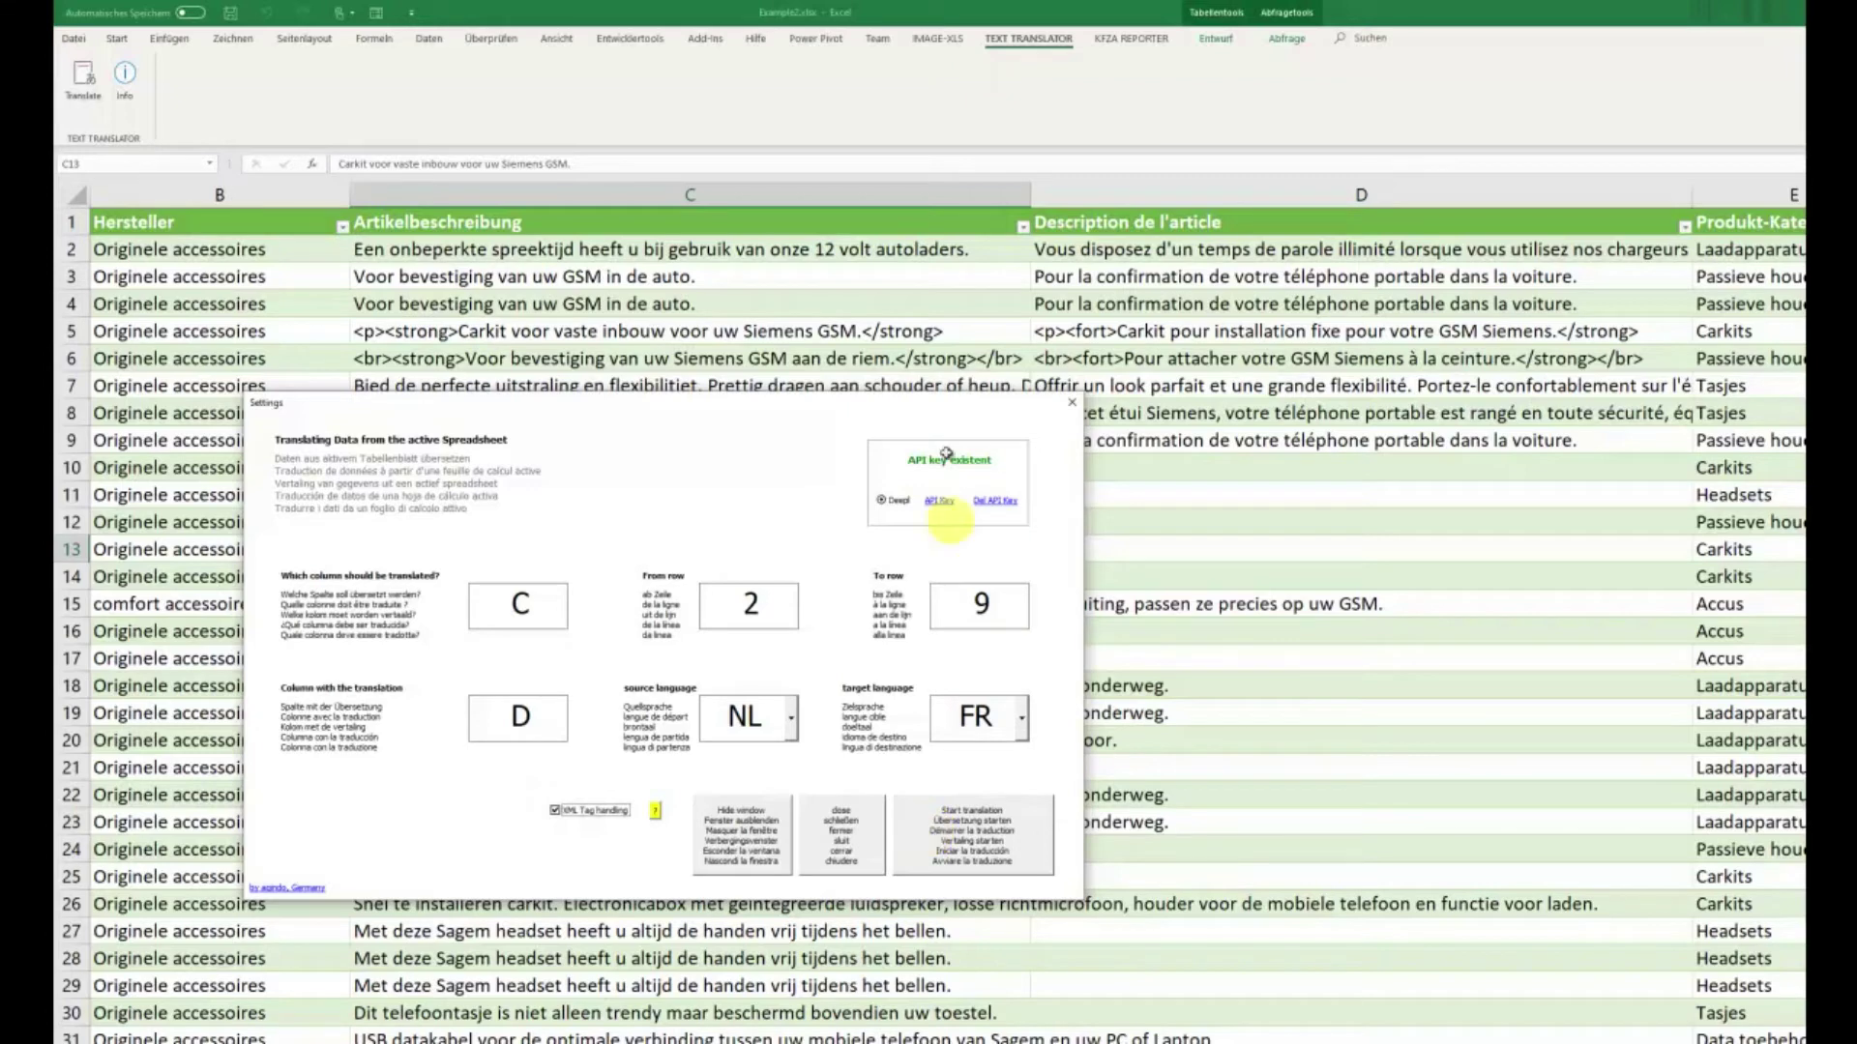
click(923, 829)
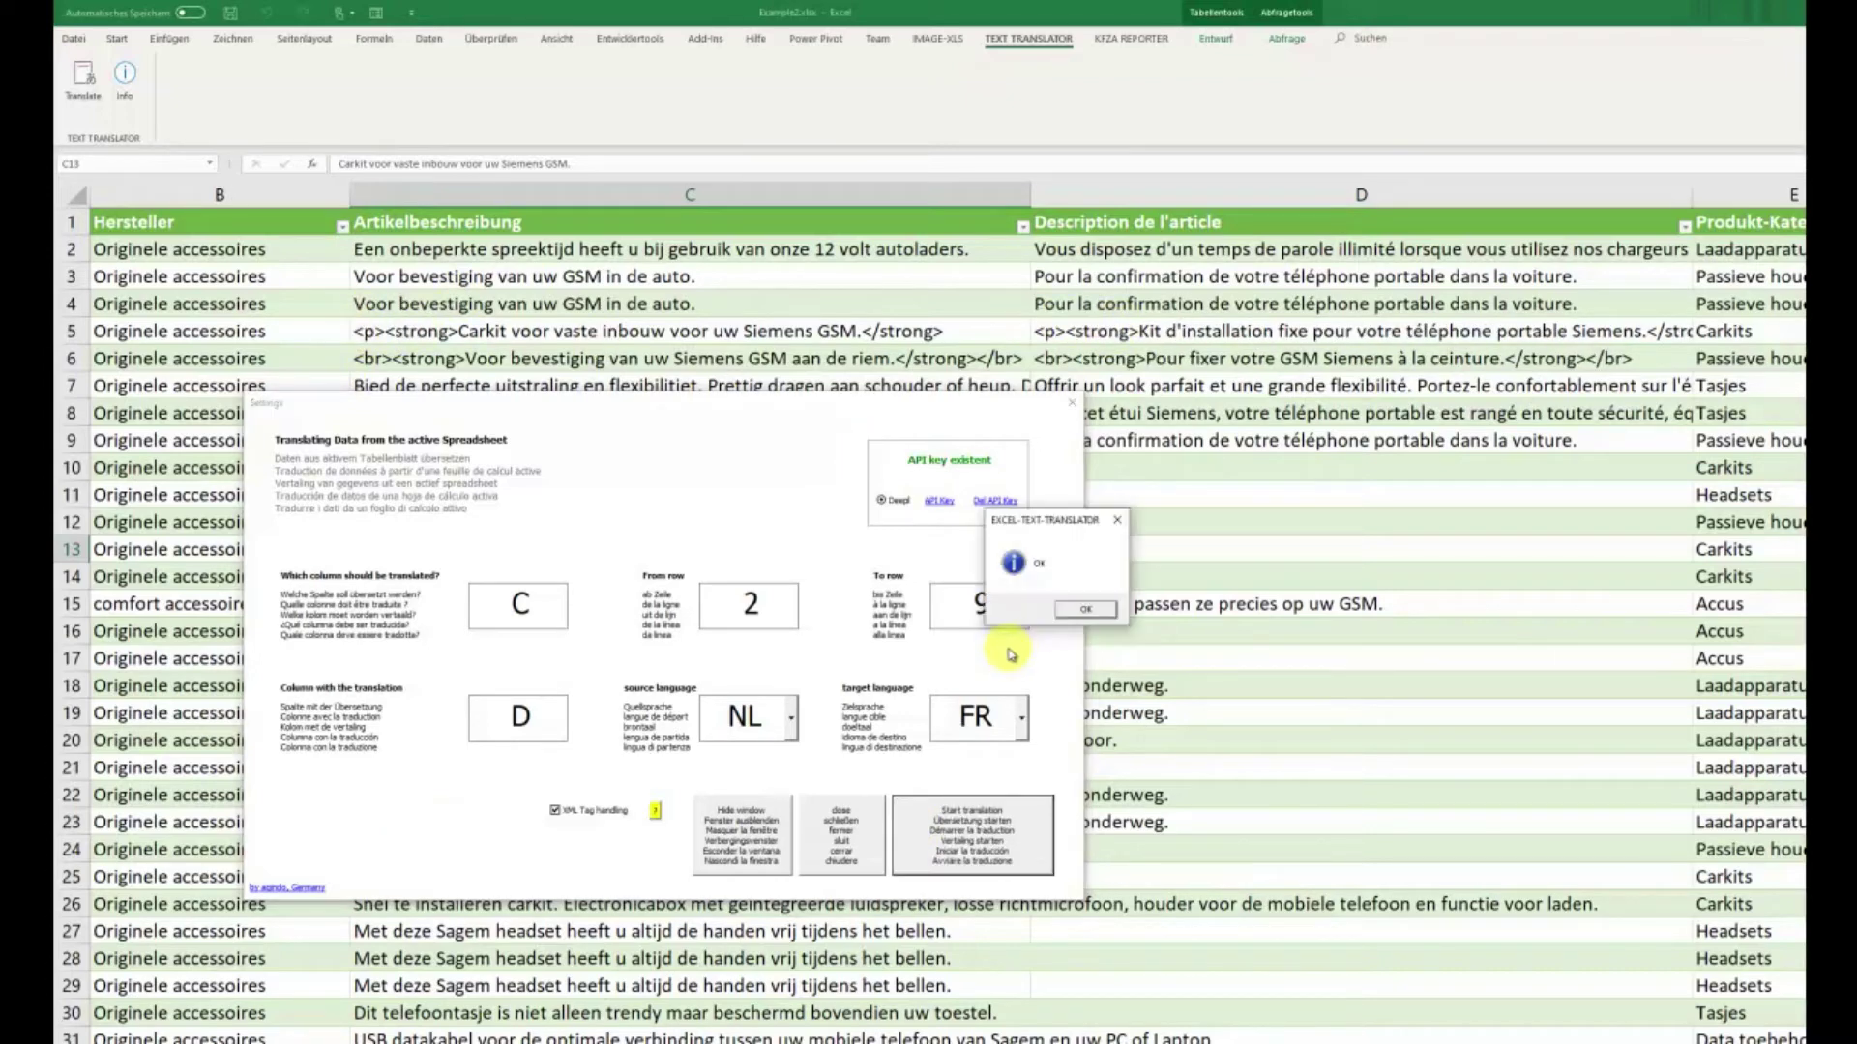
click(1072, 610)
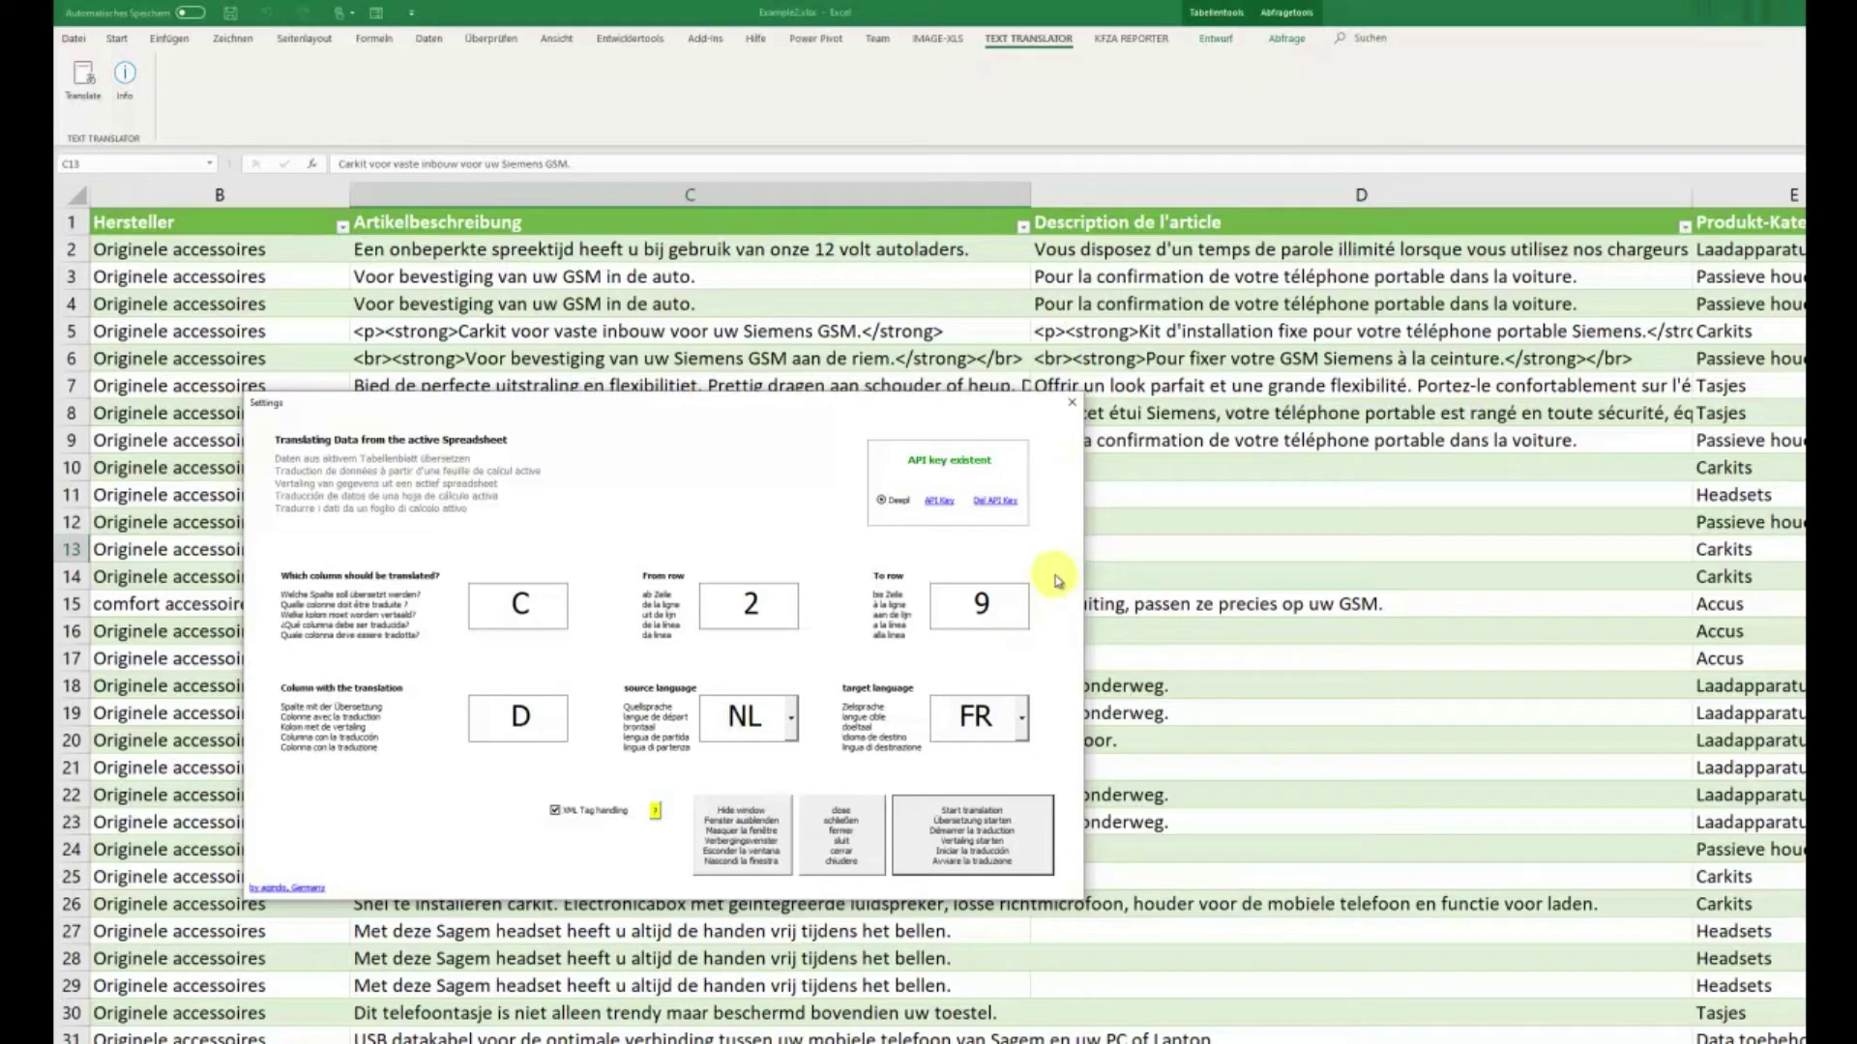
Move the settings higher, then view and close the 'by agindo' add-in info
drag(758, 403, 823, 266)
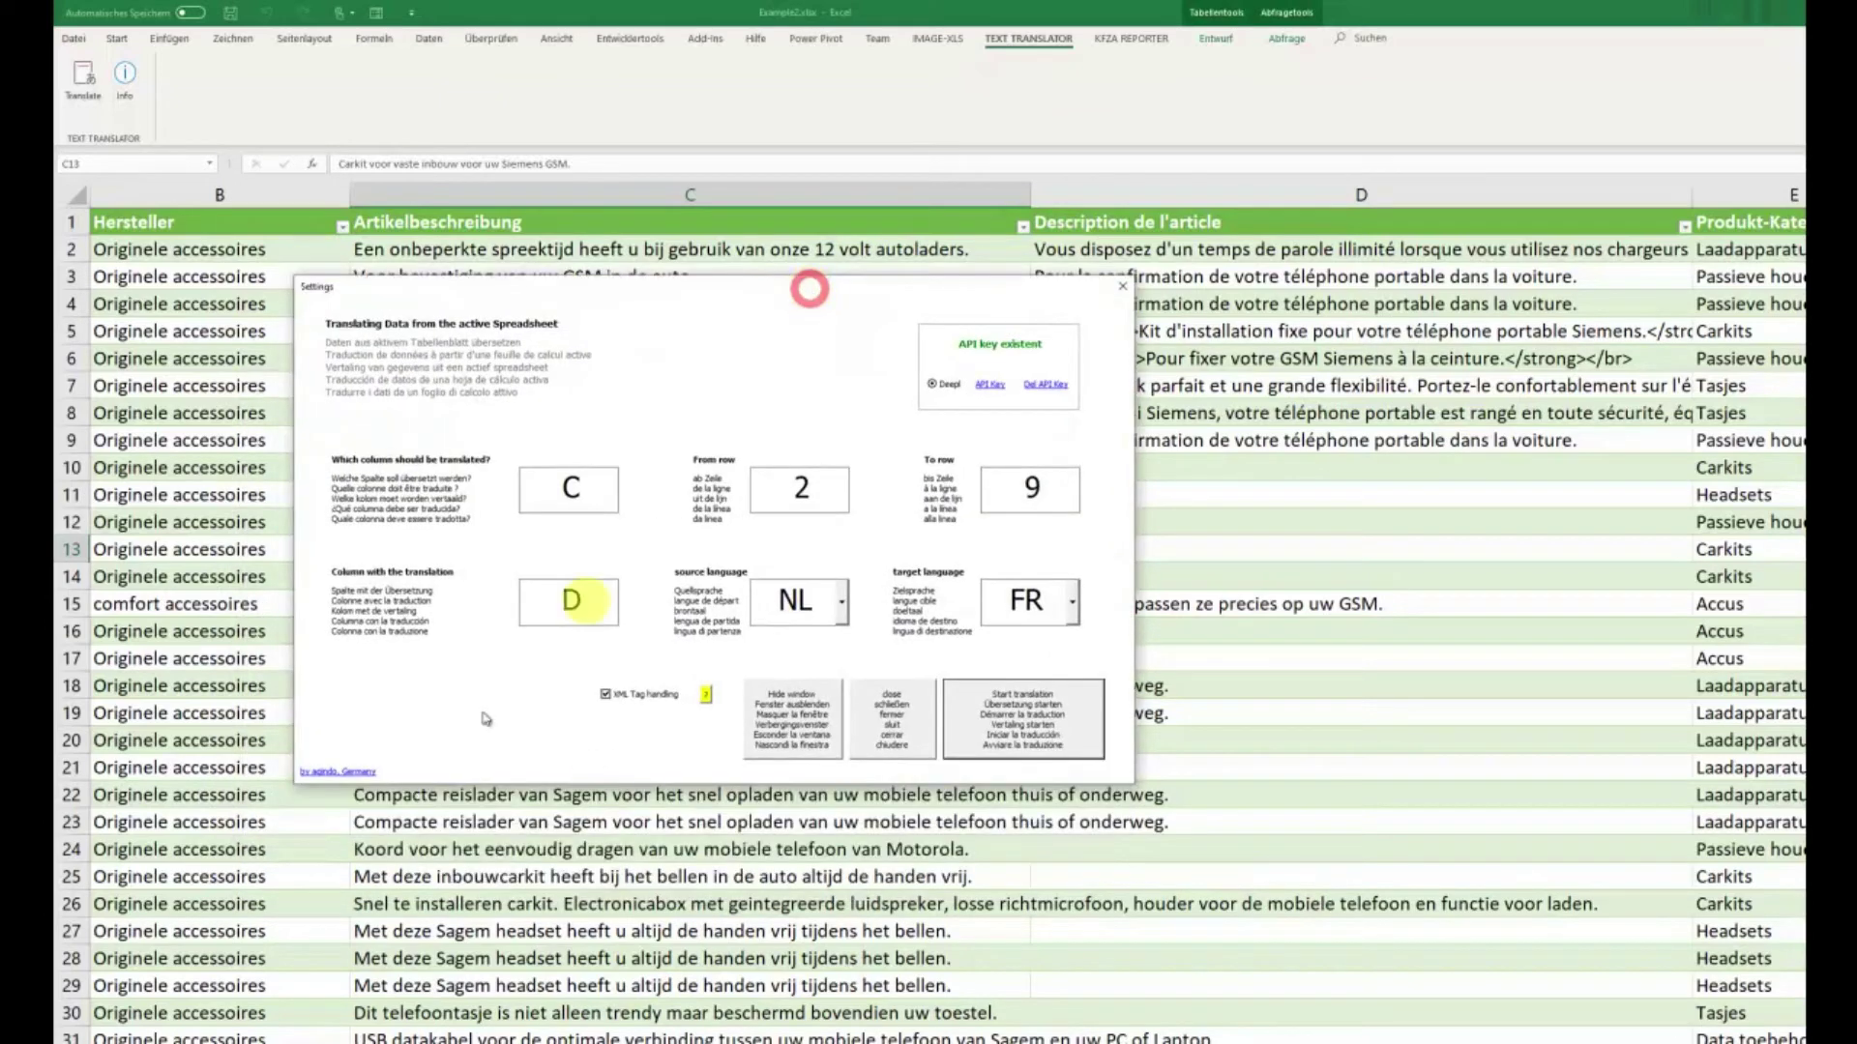
click(358, 770)
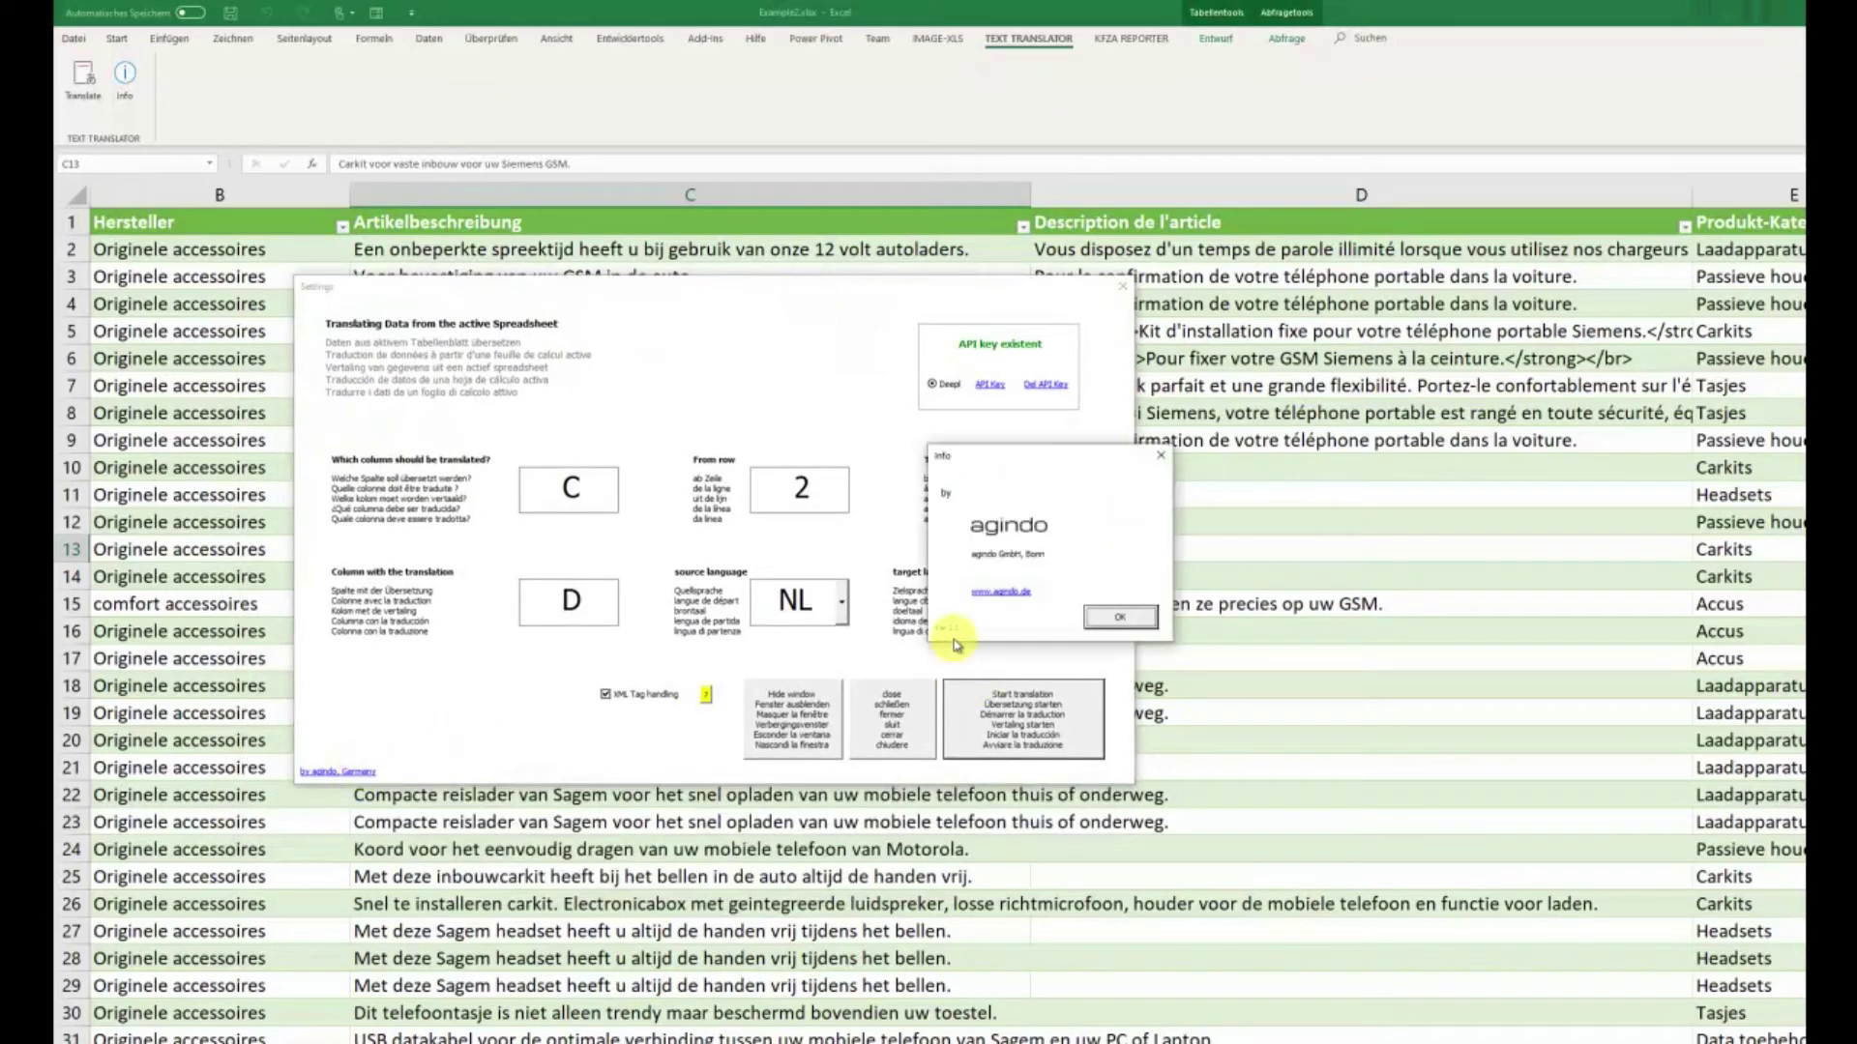
click(1119, 618)
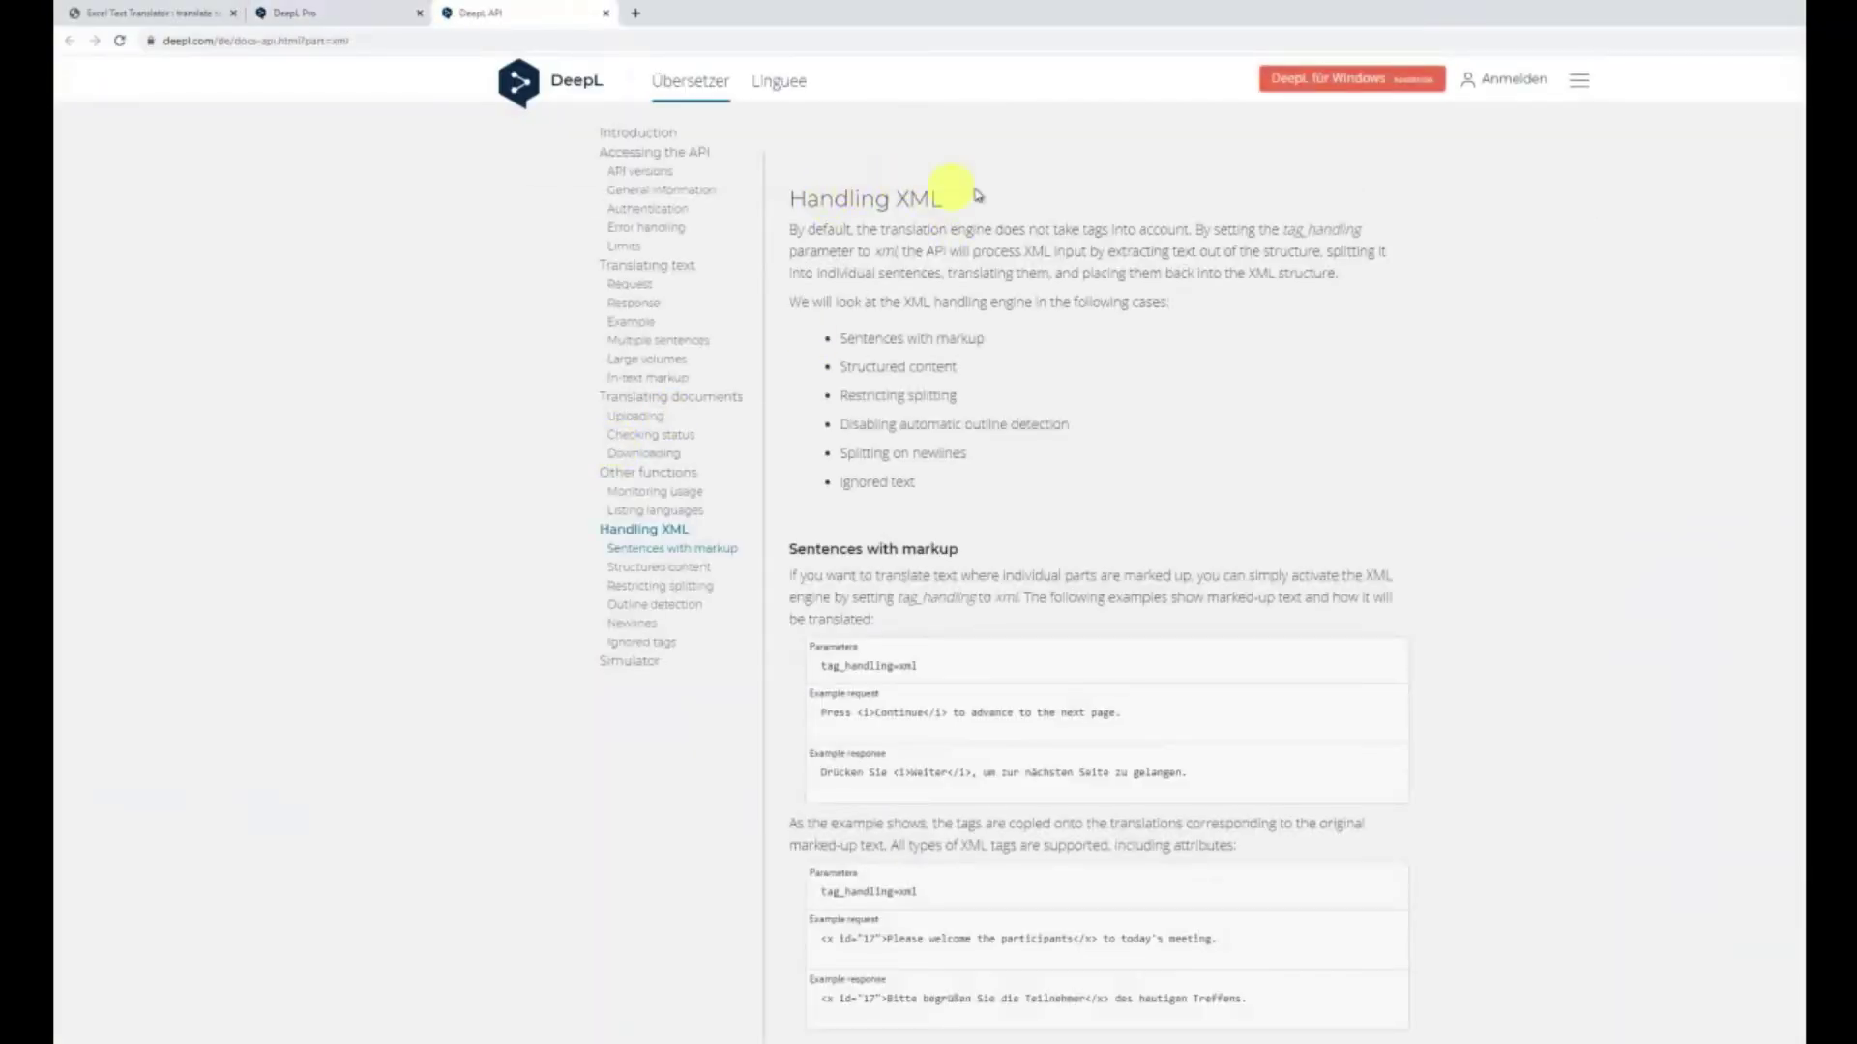
scroll(1011, 514, down, 15)
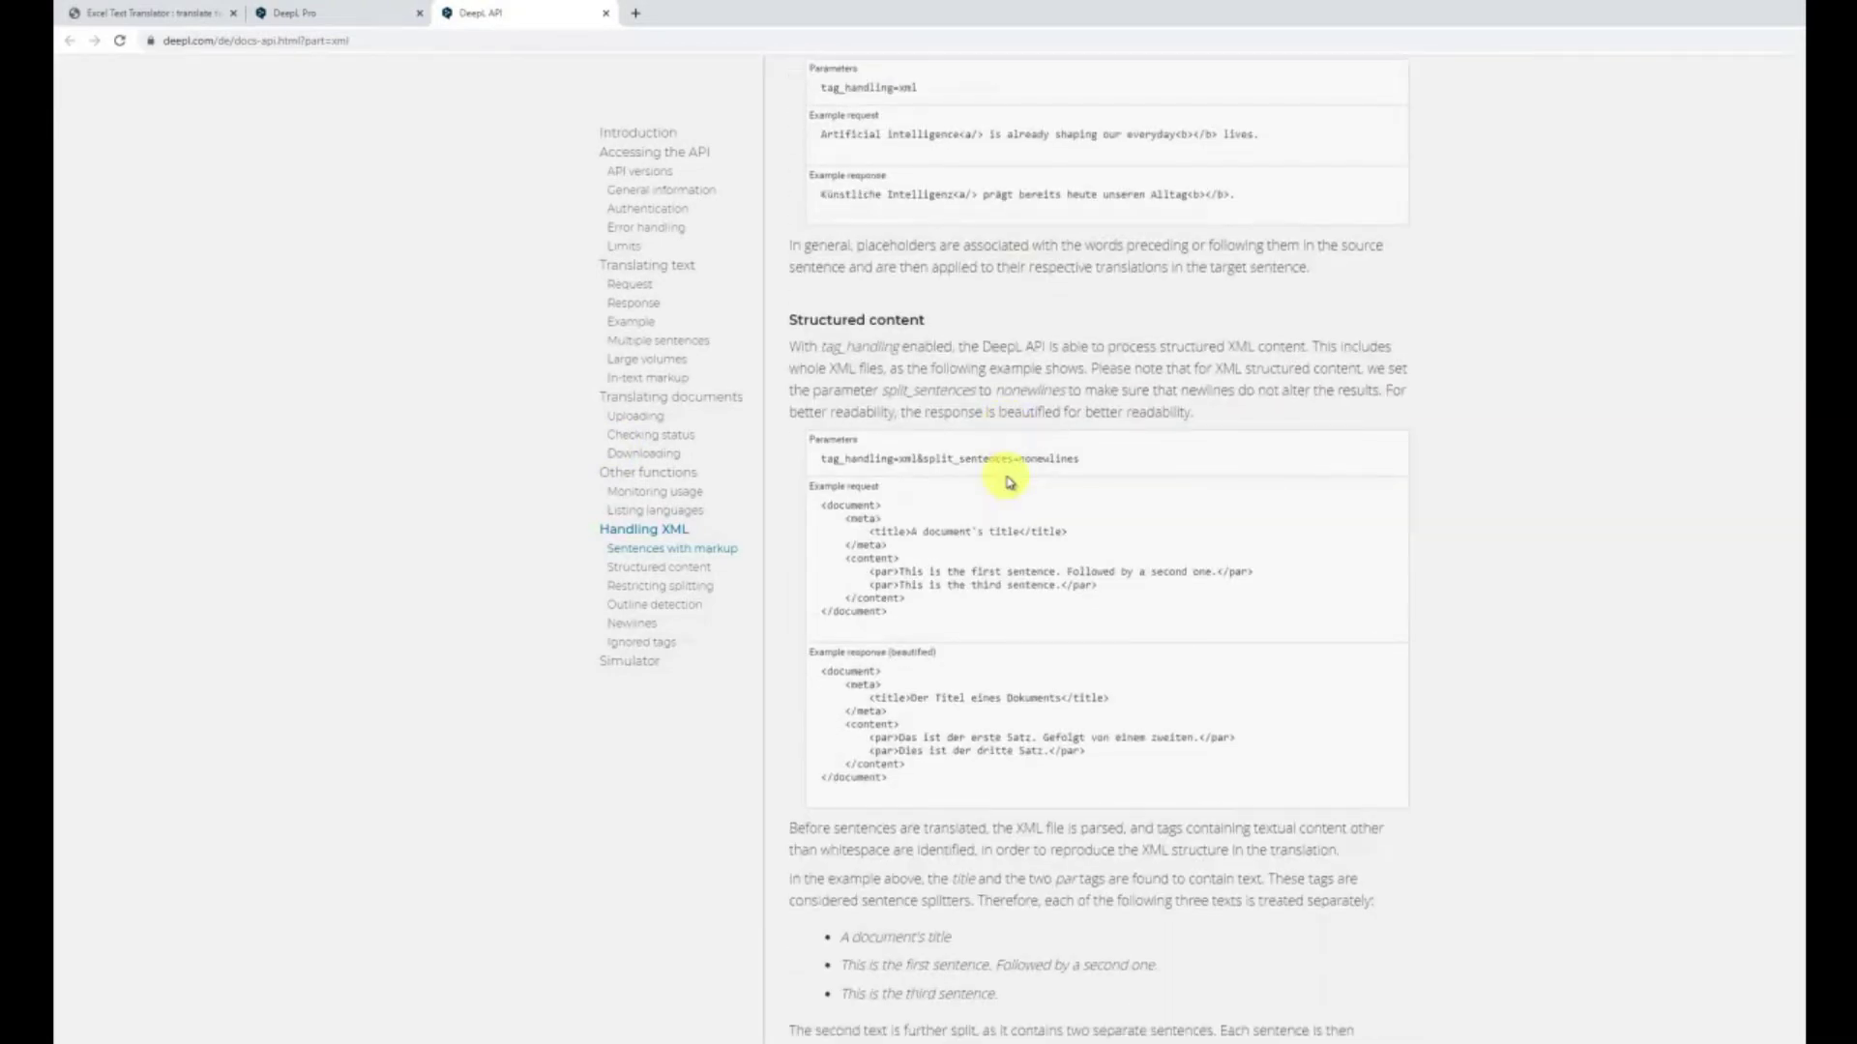
scroll(1008, 481, up, 12)
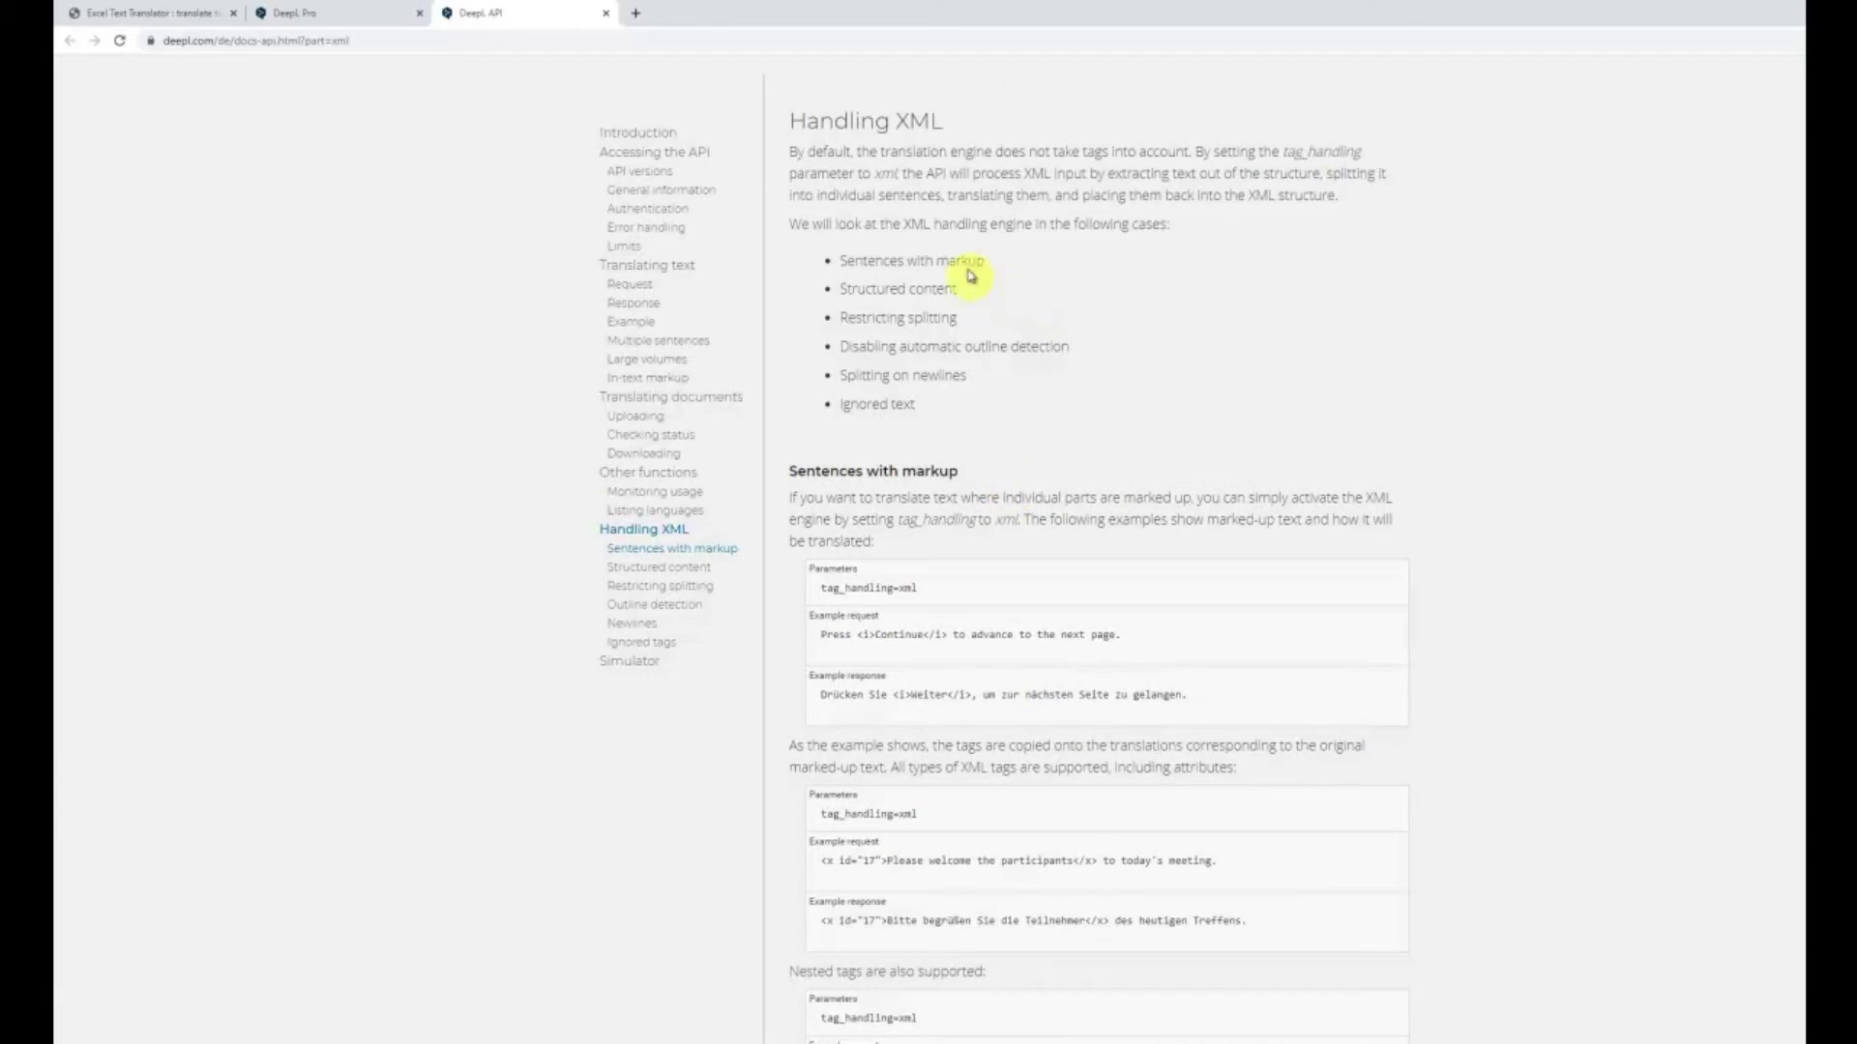
scroll(983, 387, down, 4)
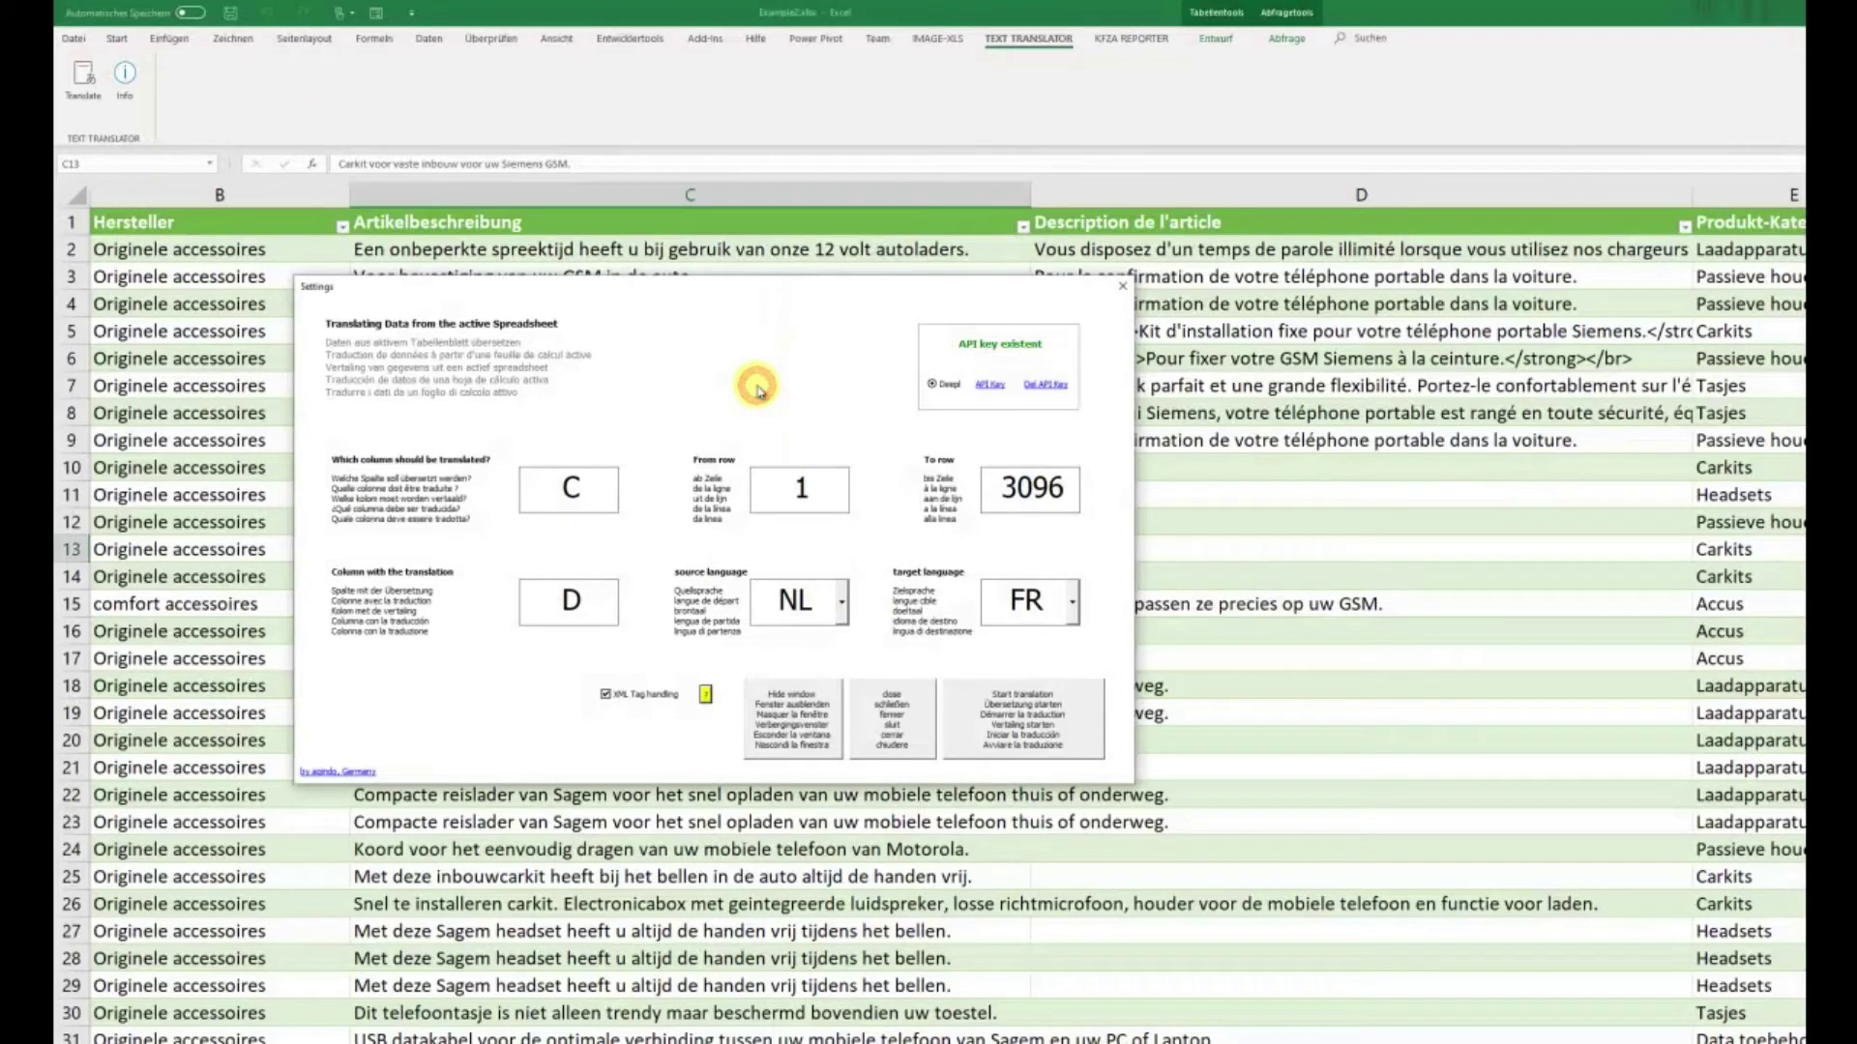
Close the settings, switch to the German manual sheet, and reopen the translator there
click(892, 719)
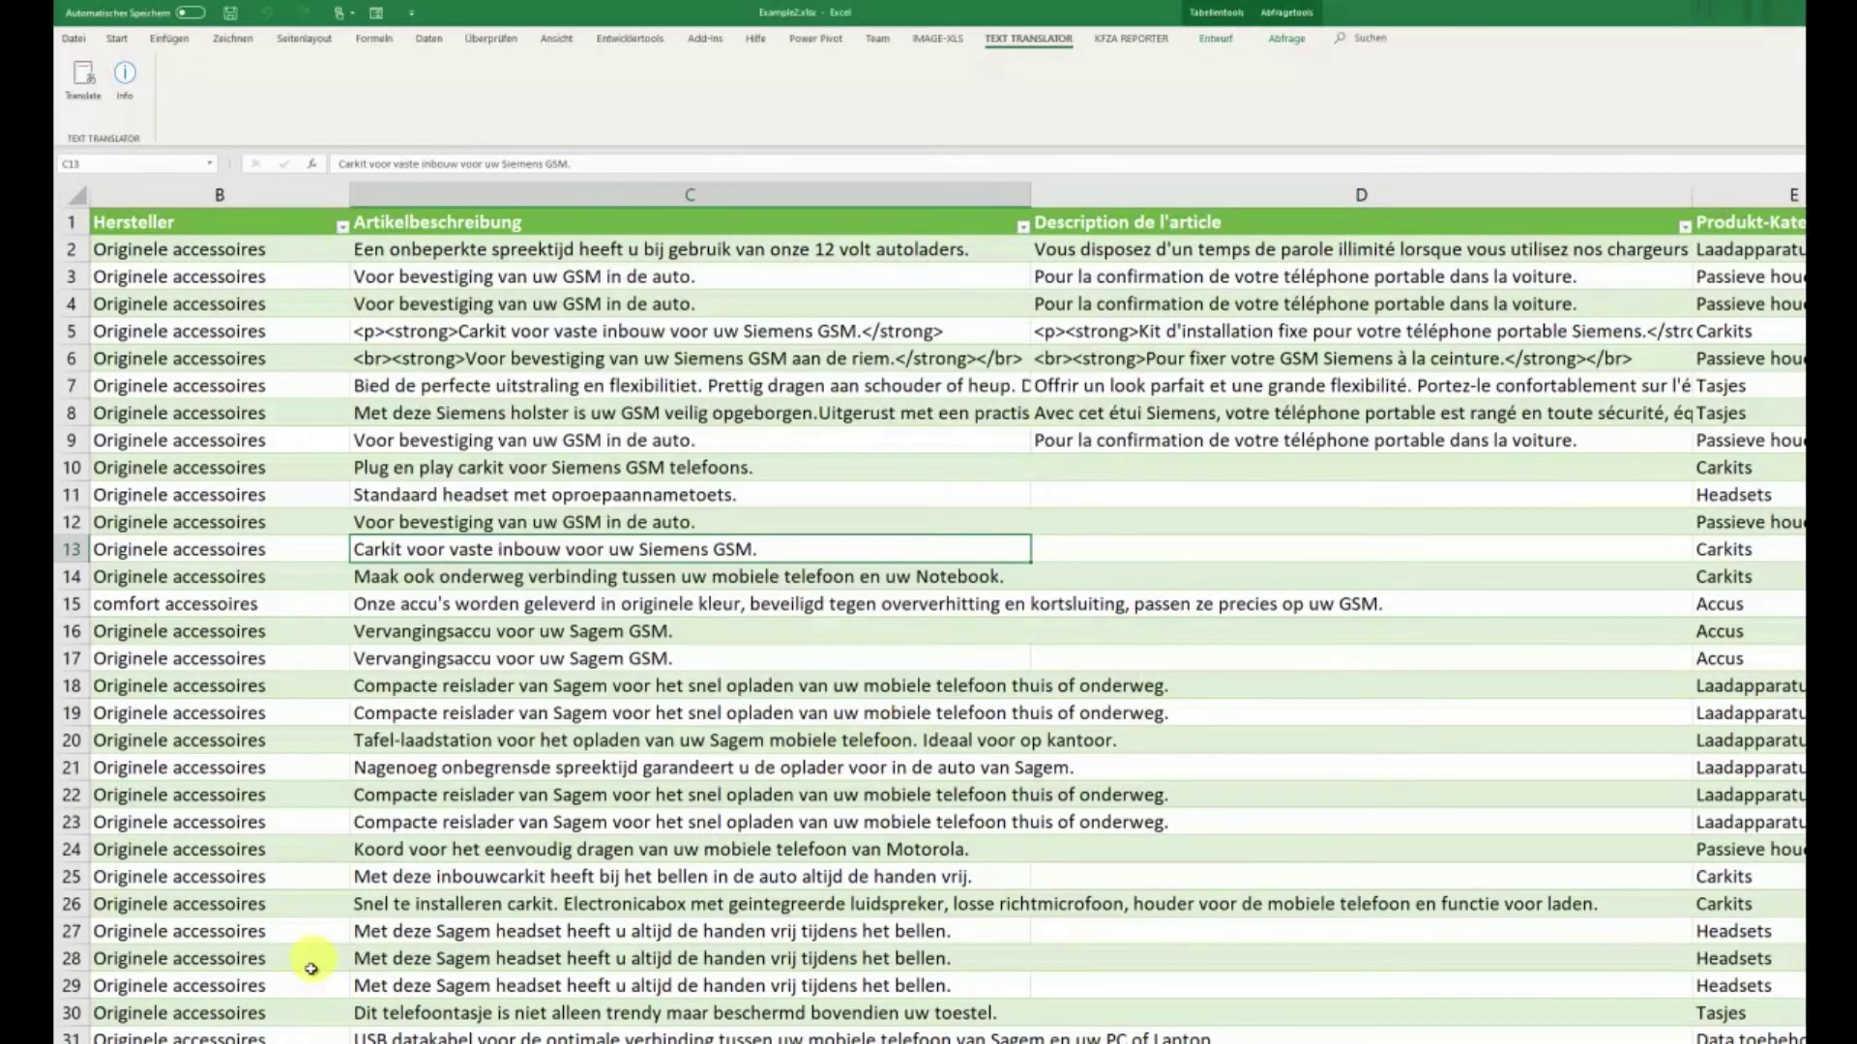
click(290, 1041)
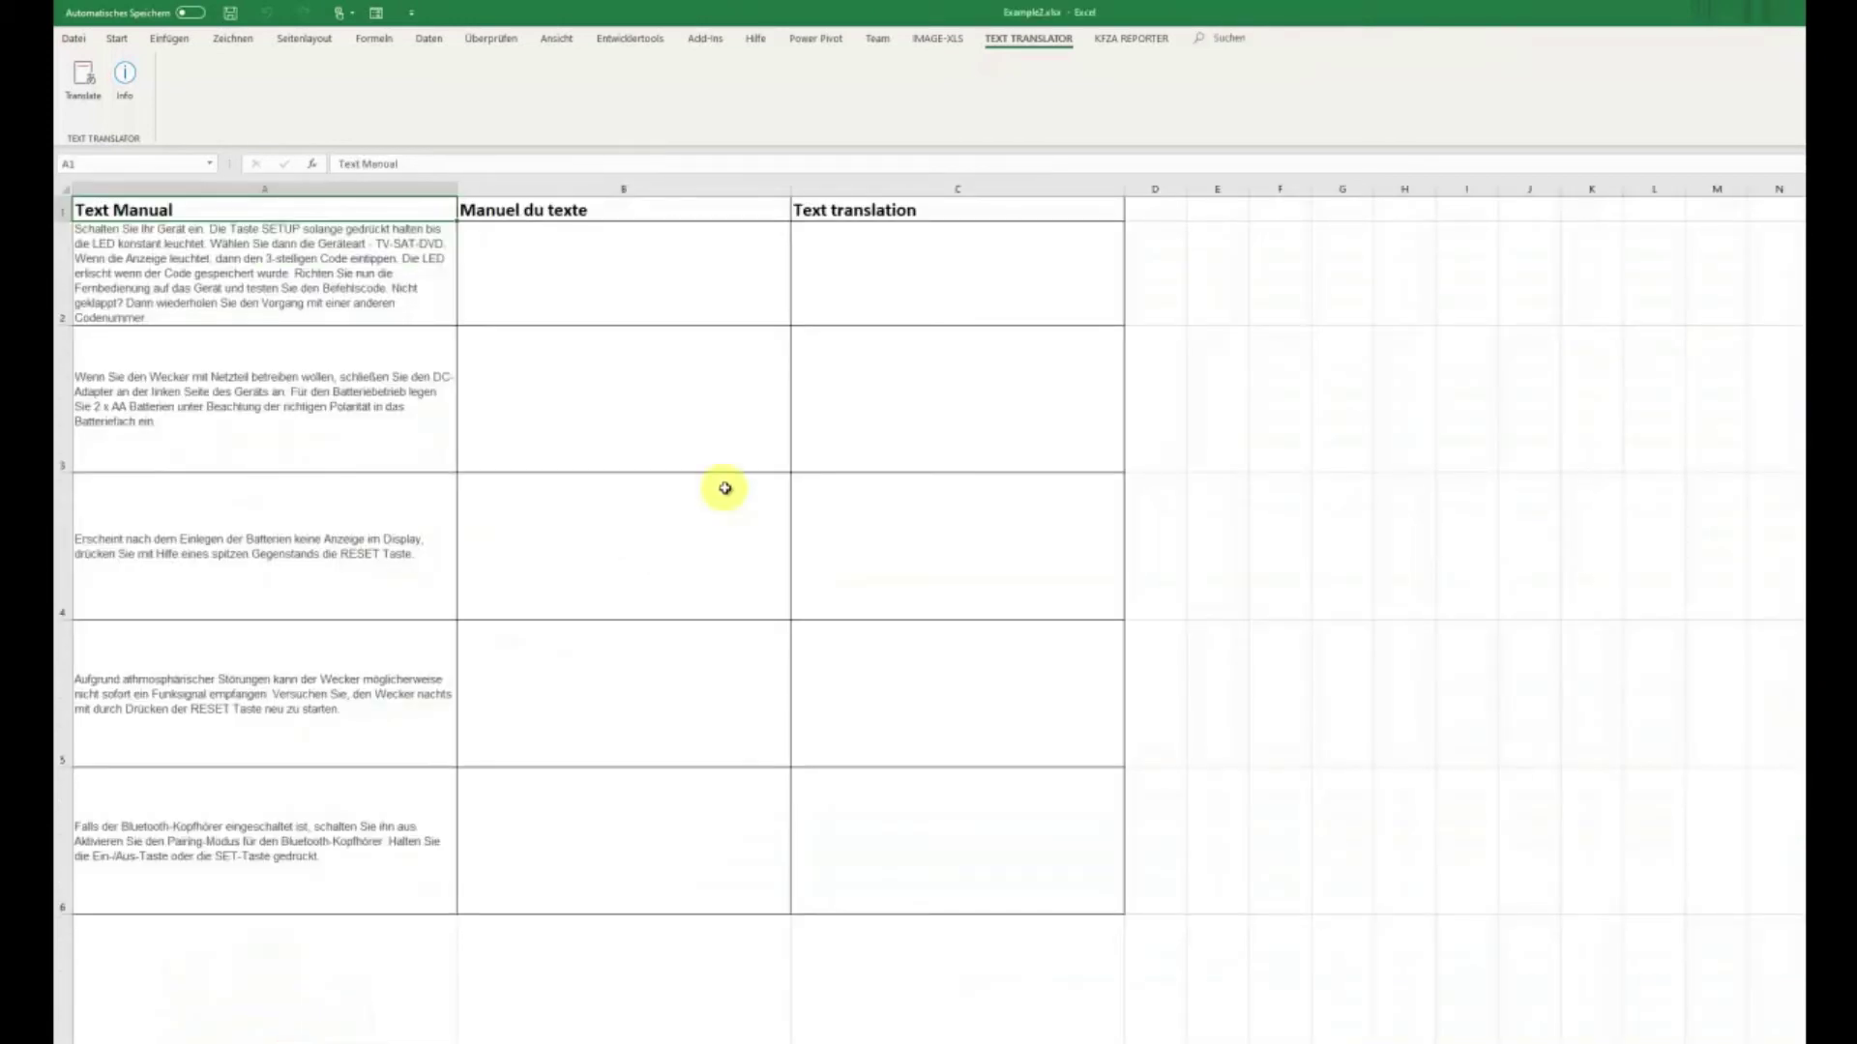
click(83, 76)
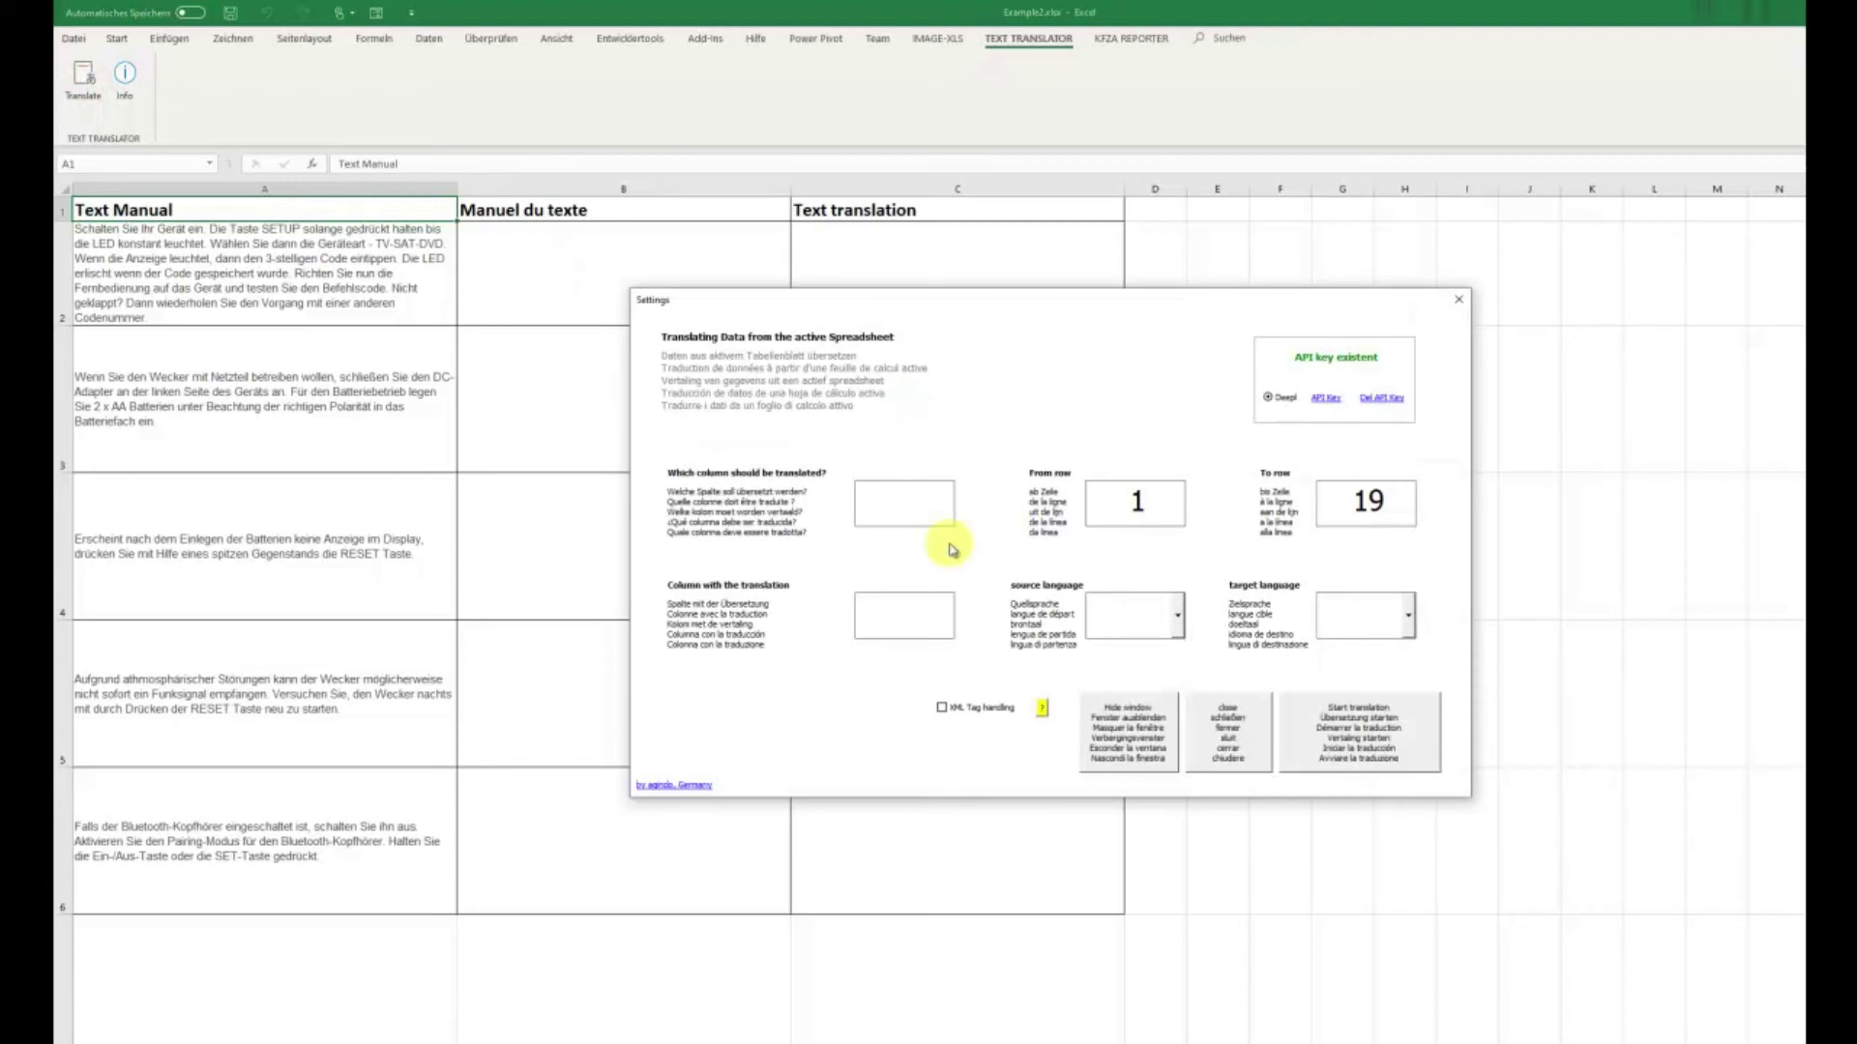
Enter column A, rows 2 to 6, with column B as the output column
text(A)
double_click(1122, 510)
text(2)
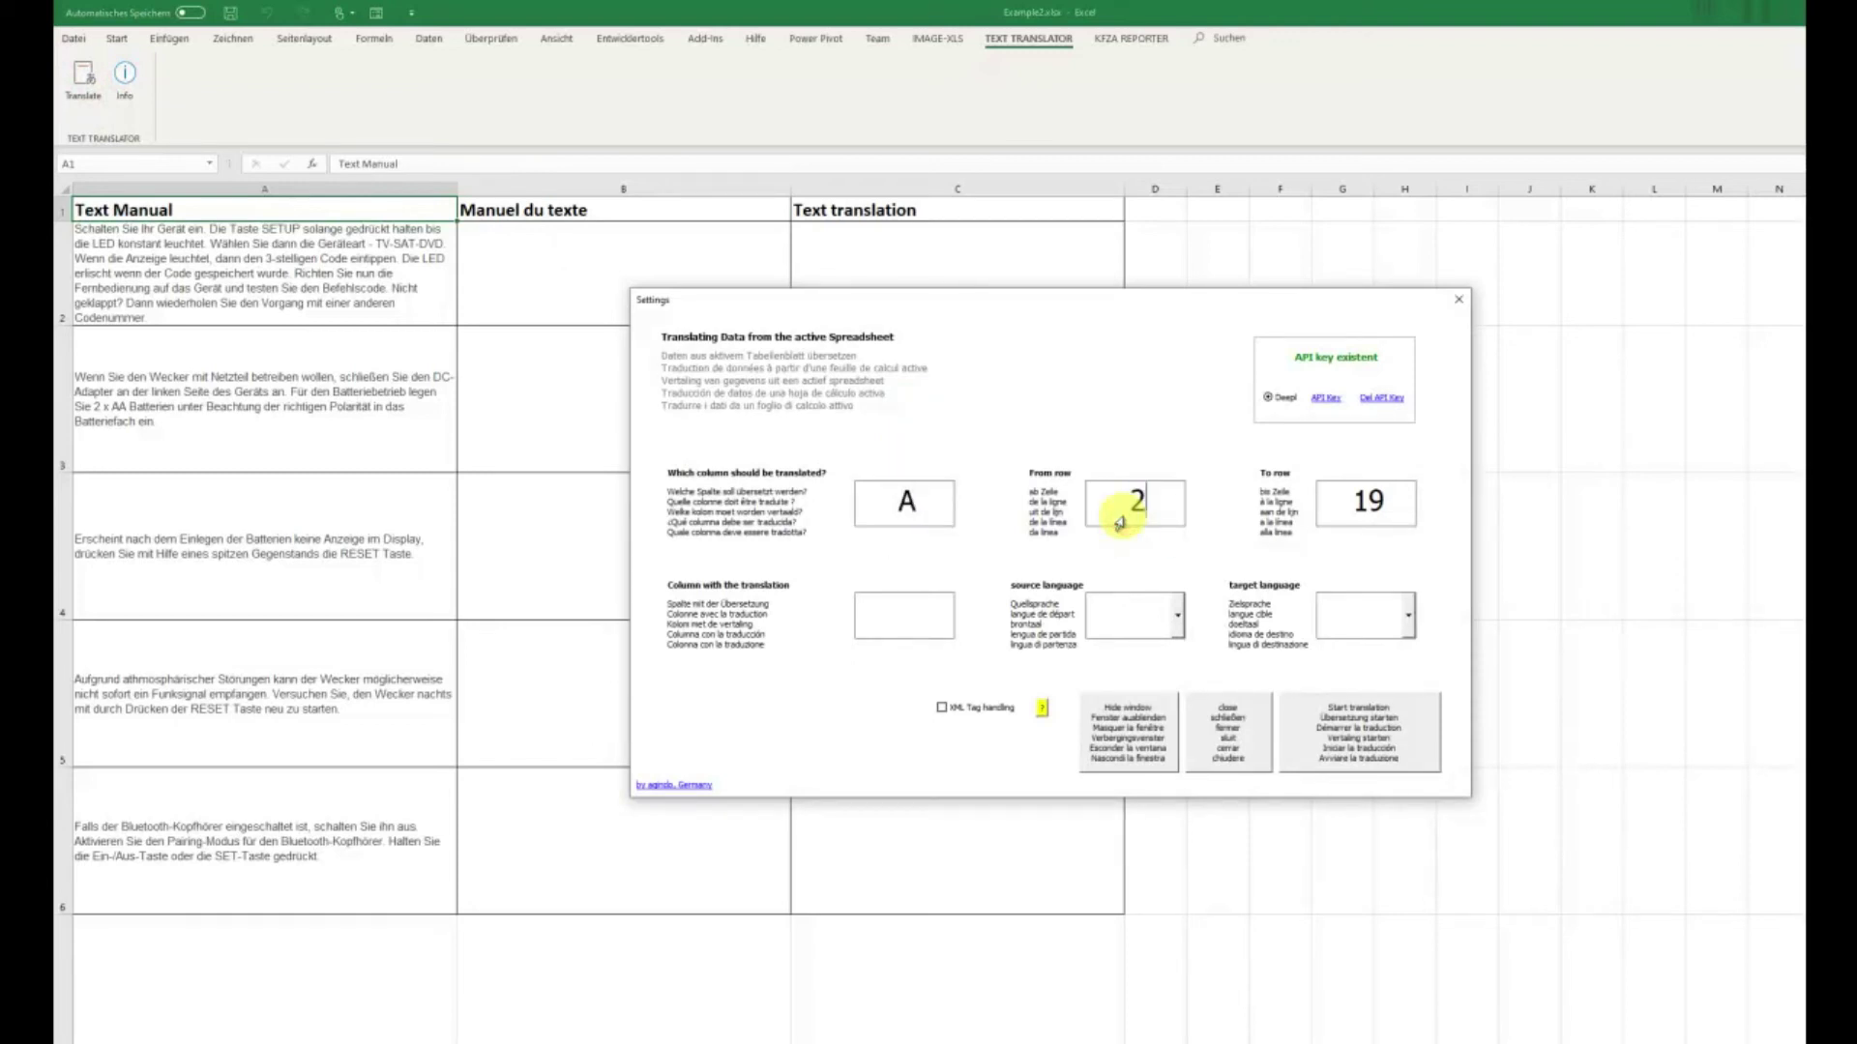
key(Tab)
text(6)
key(Tab)
text(B)
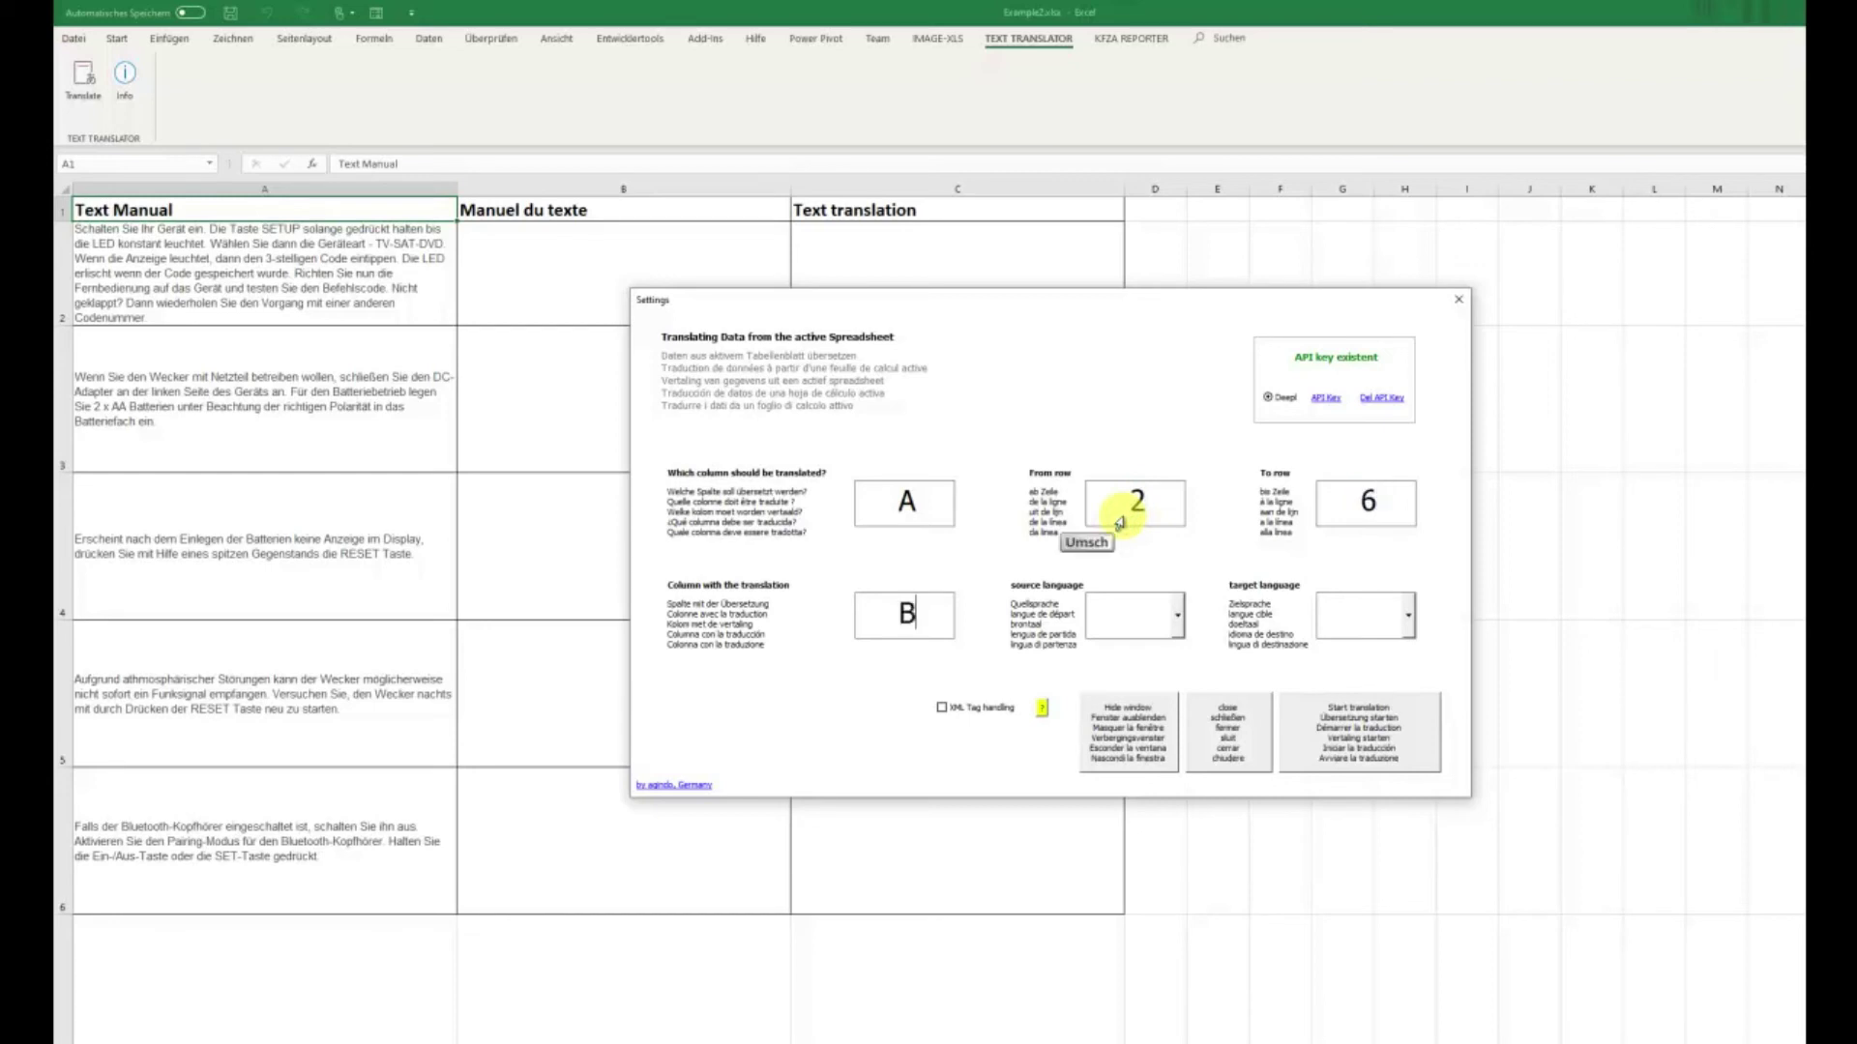
Choose DE as source and IT as target, then start the translation
click(1177, 615)
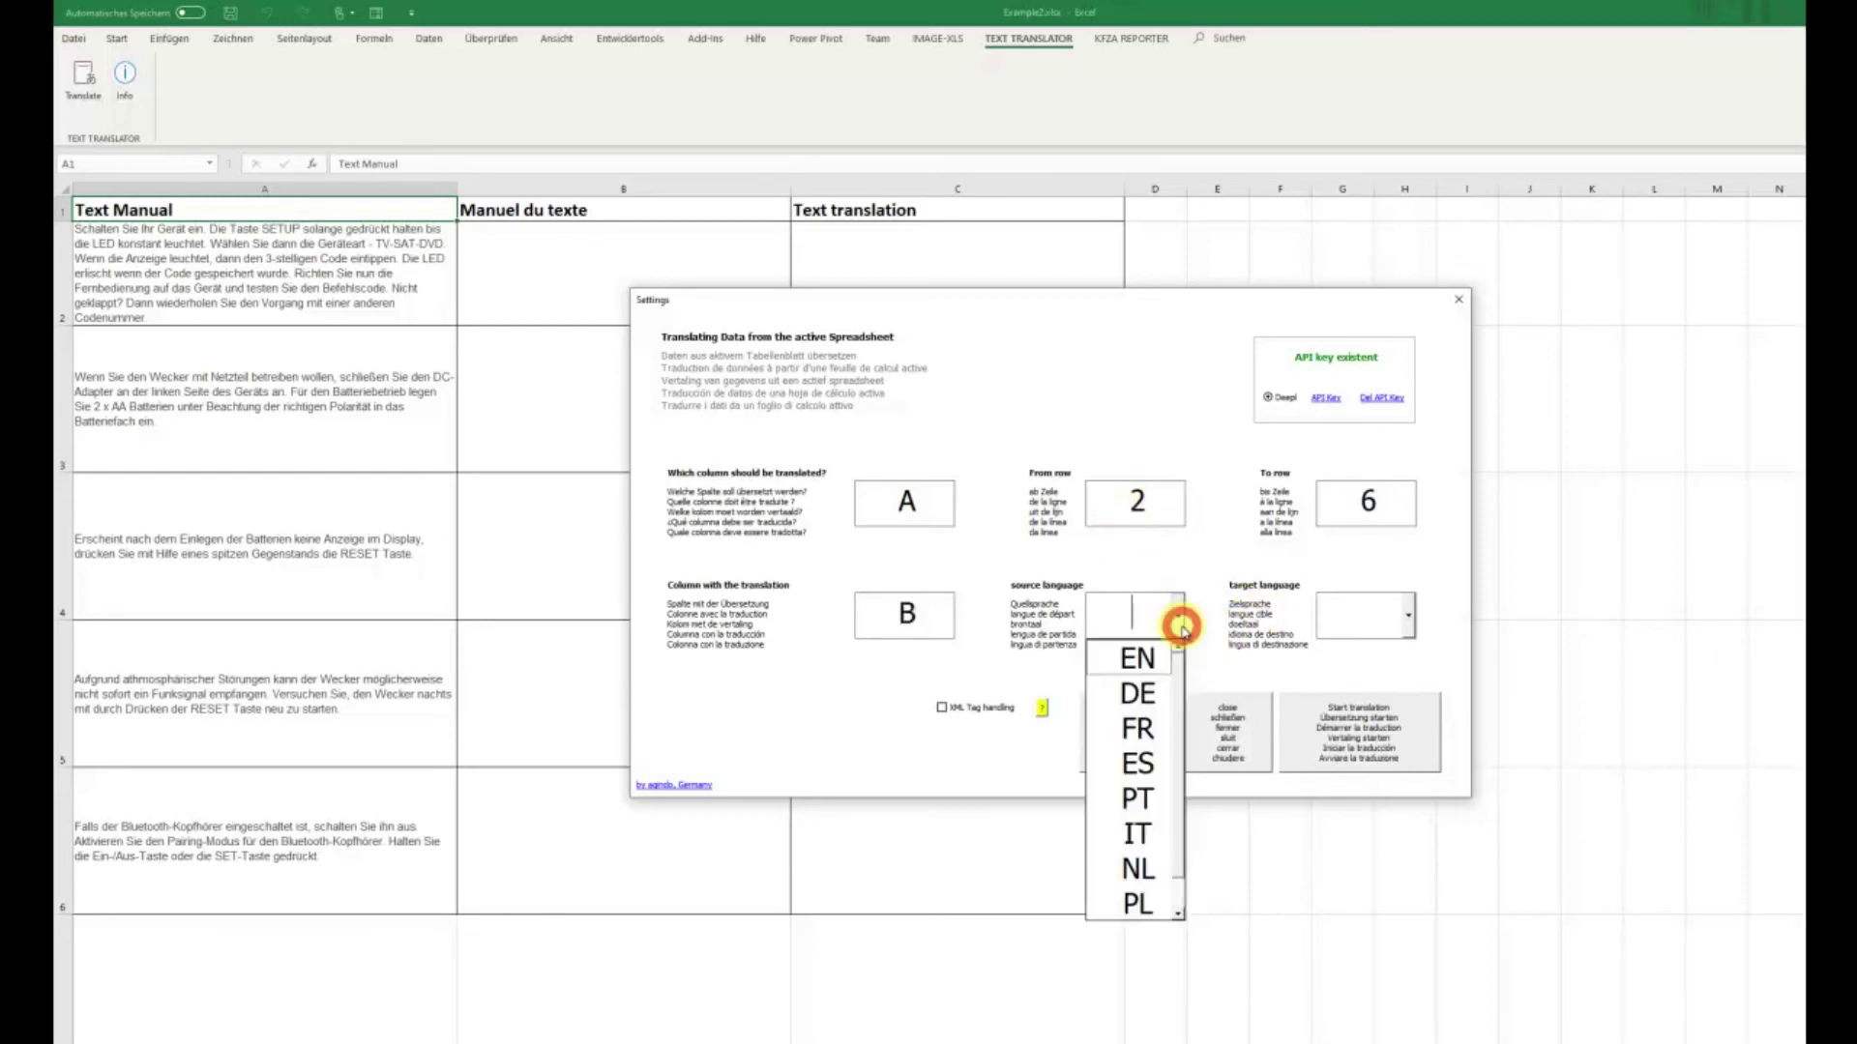
click(1153, 696)
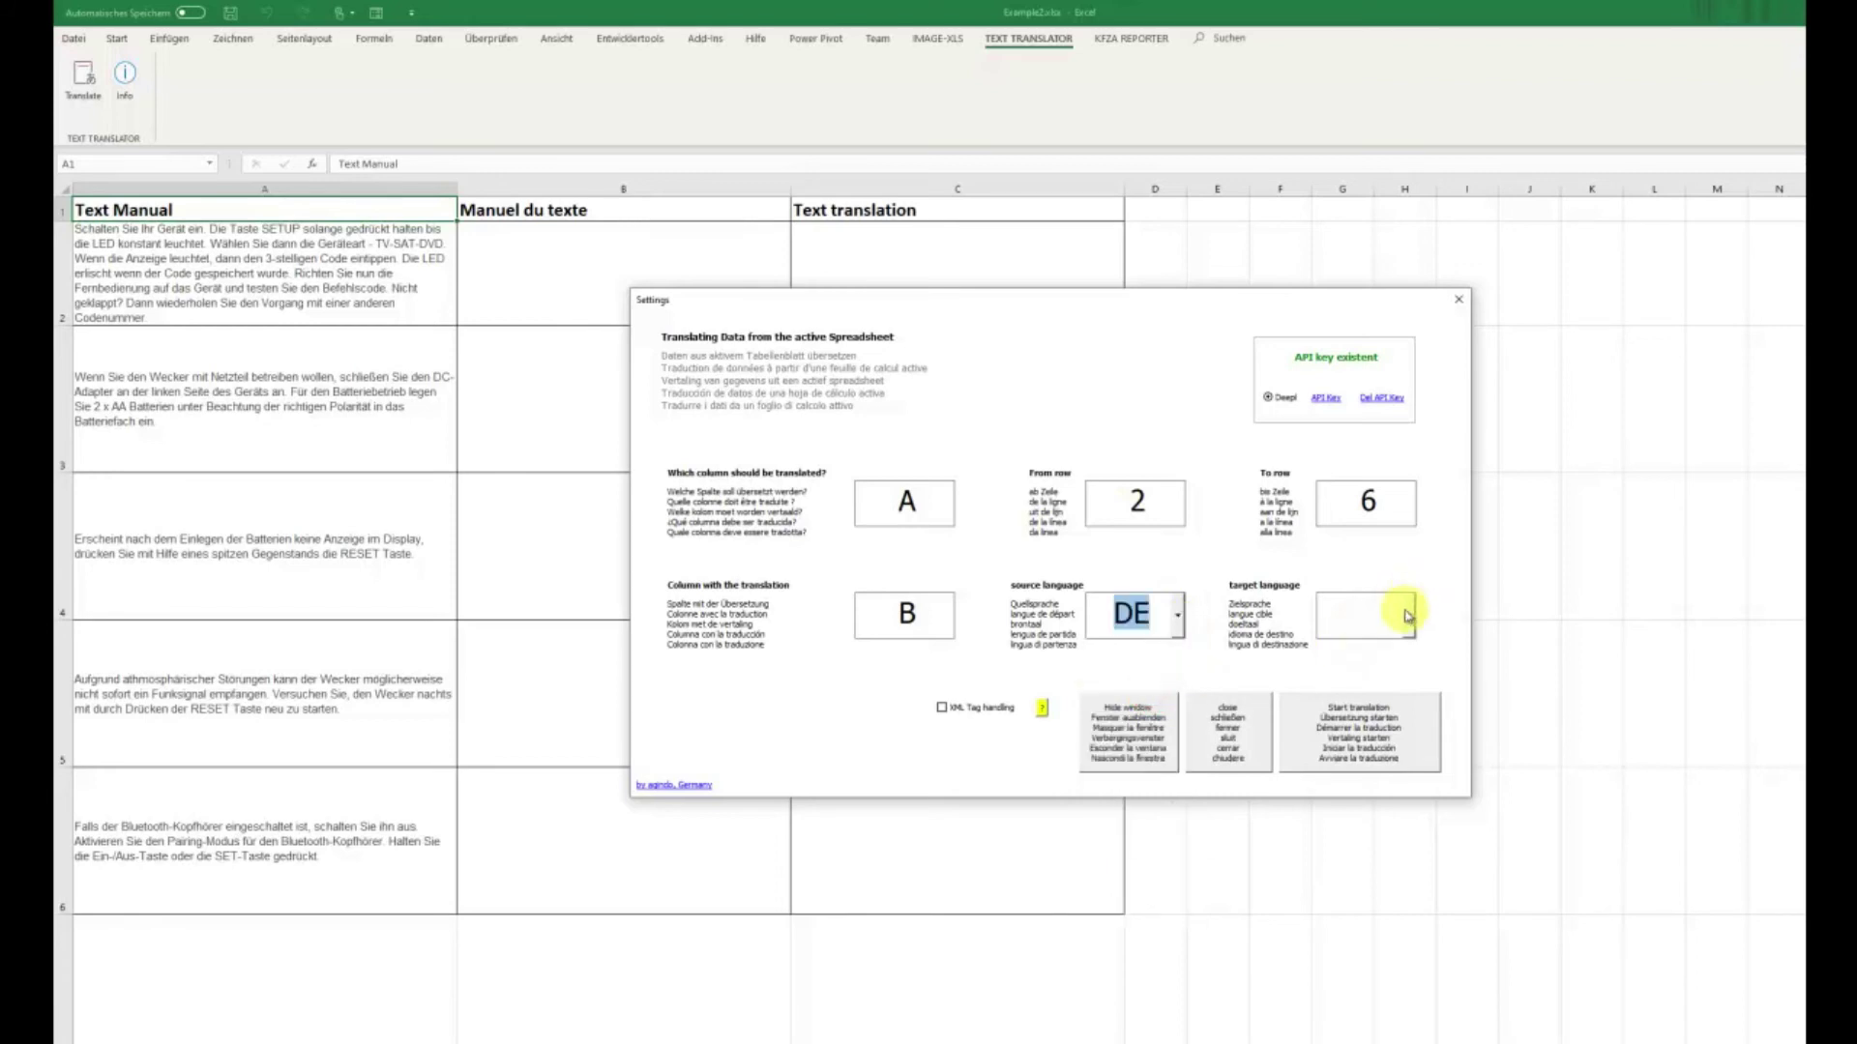
click(1407, 616)
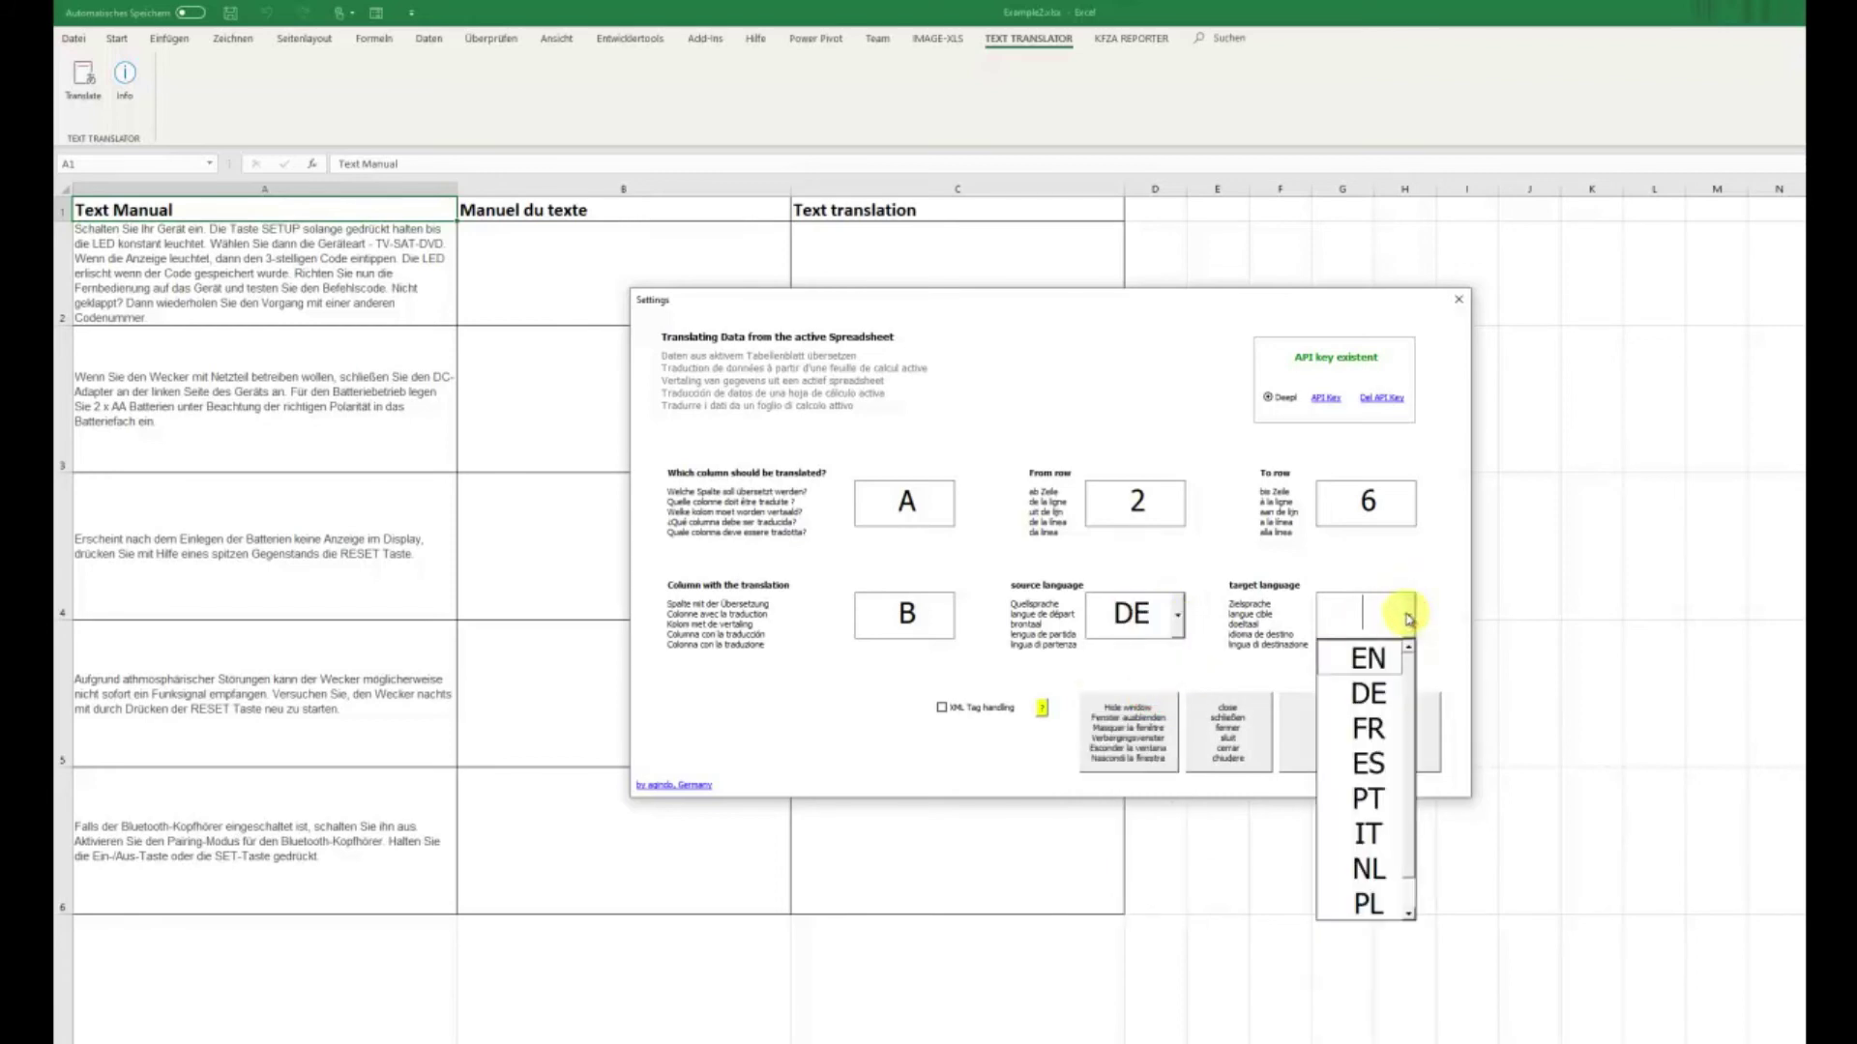
click(1367, 832)
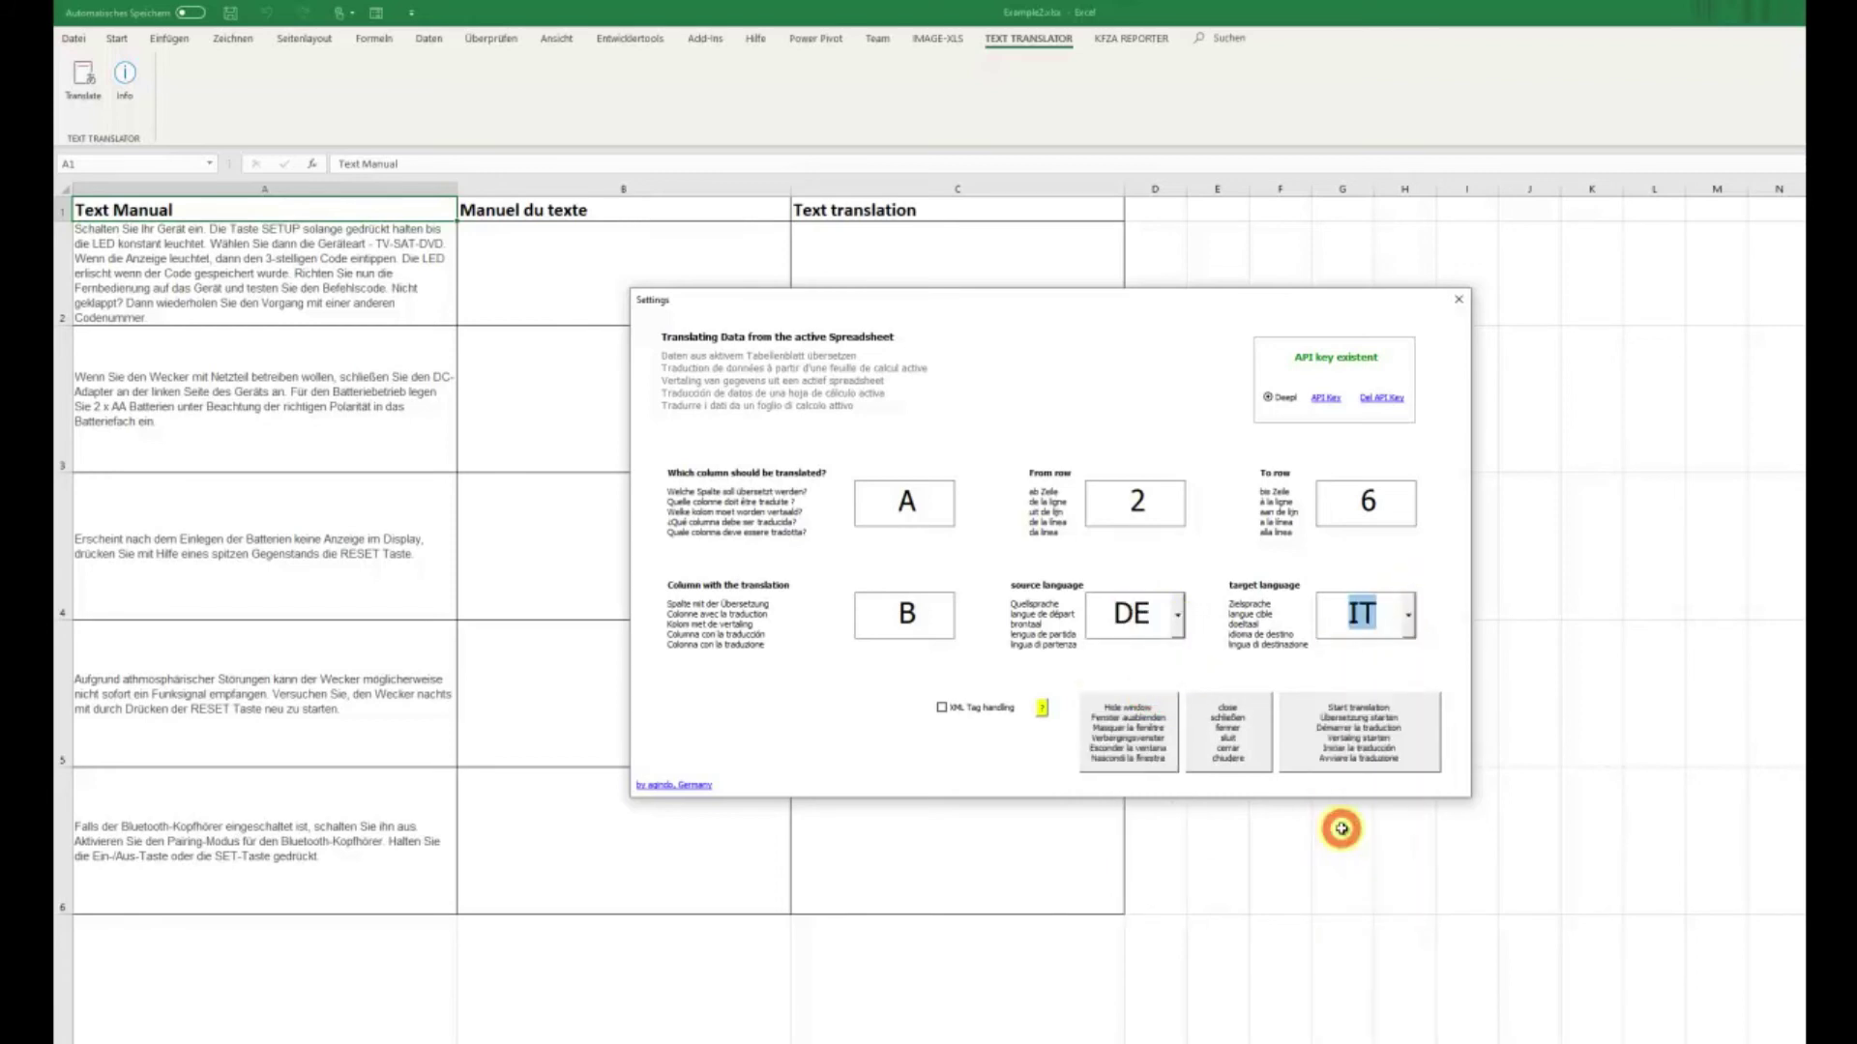
click(1328, 732)
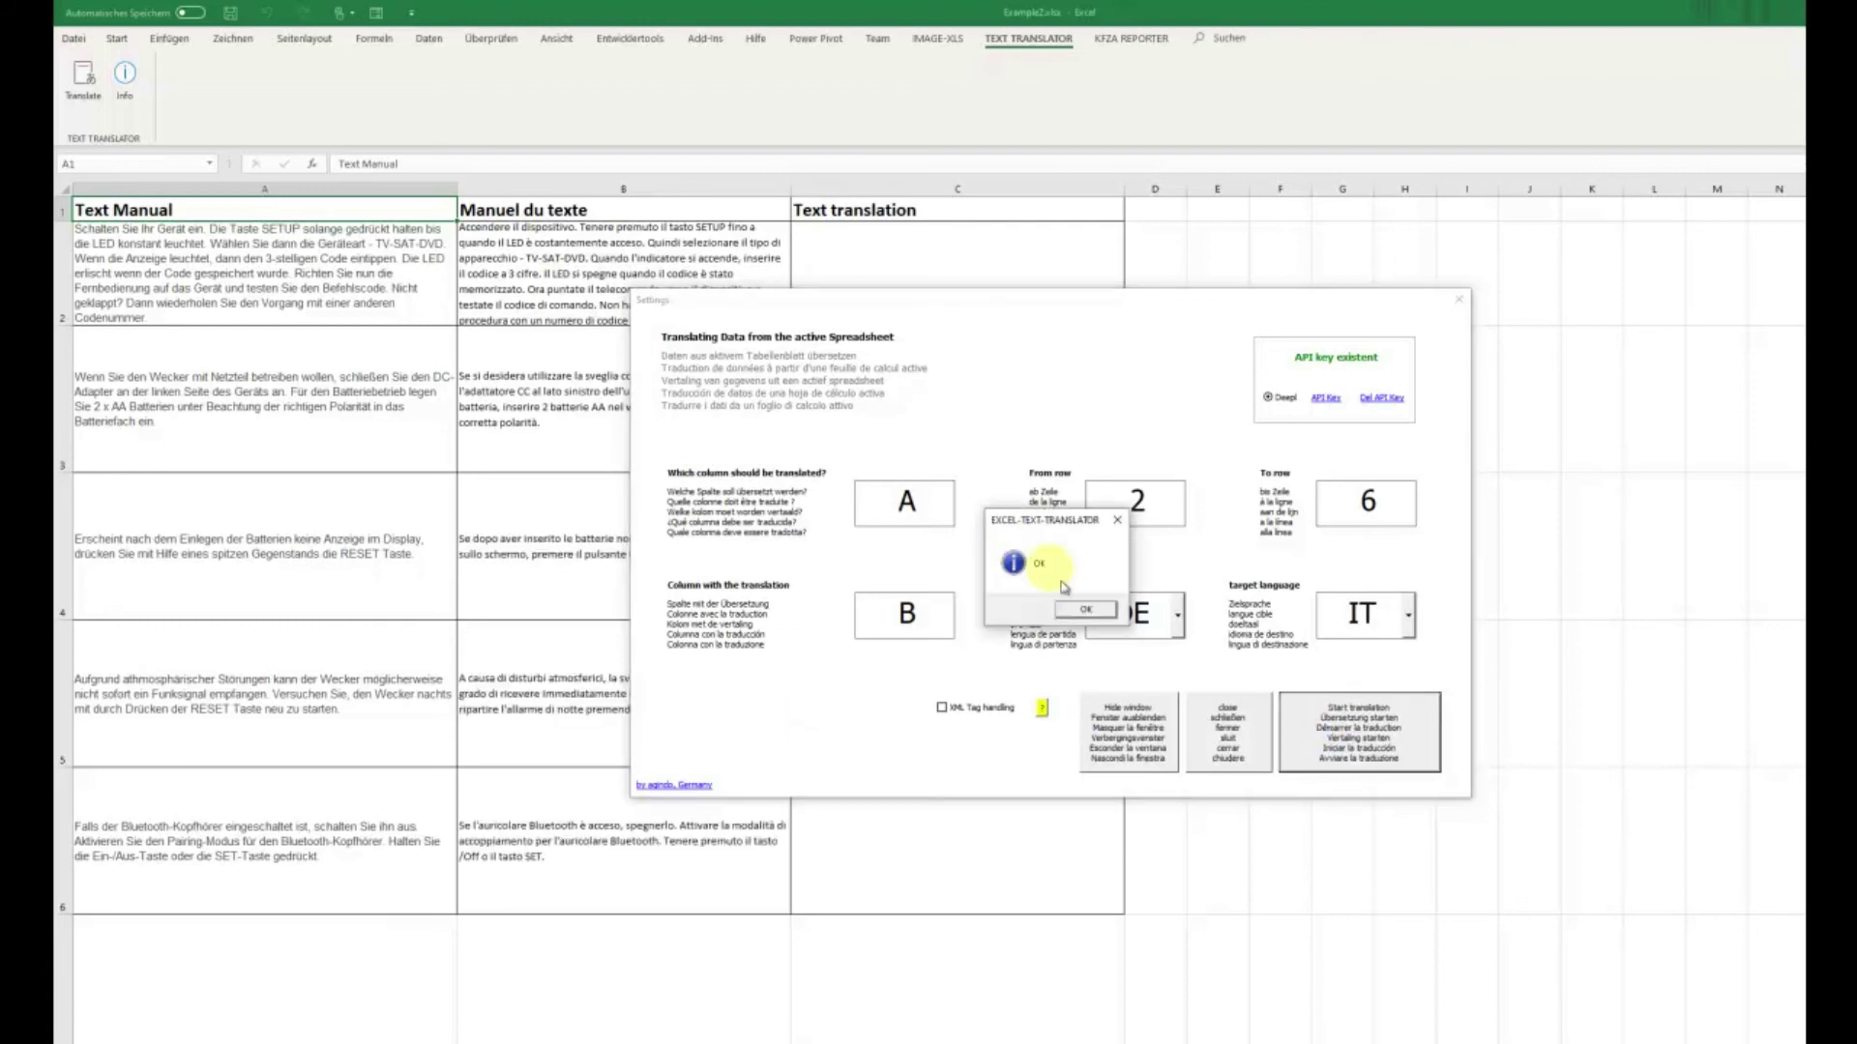
Acknowledge the Italian translation, close the translator, and return to the product description sheet
click(1073, 610)
click(1209, 725)
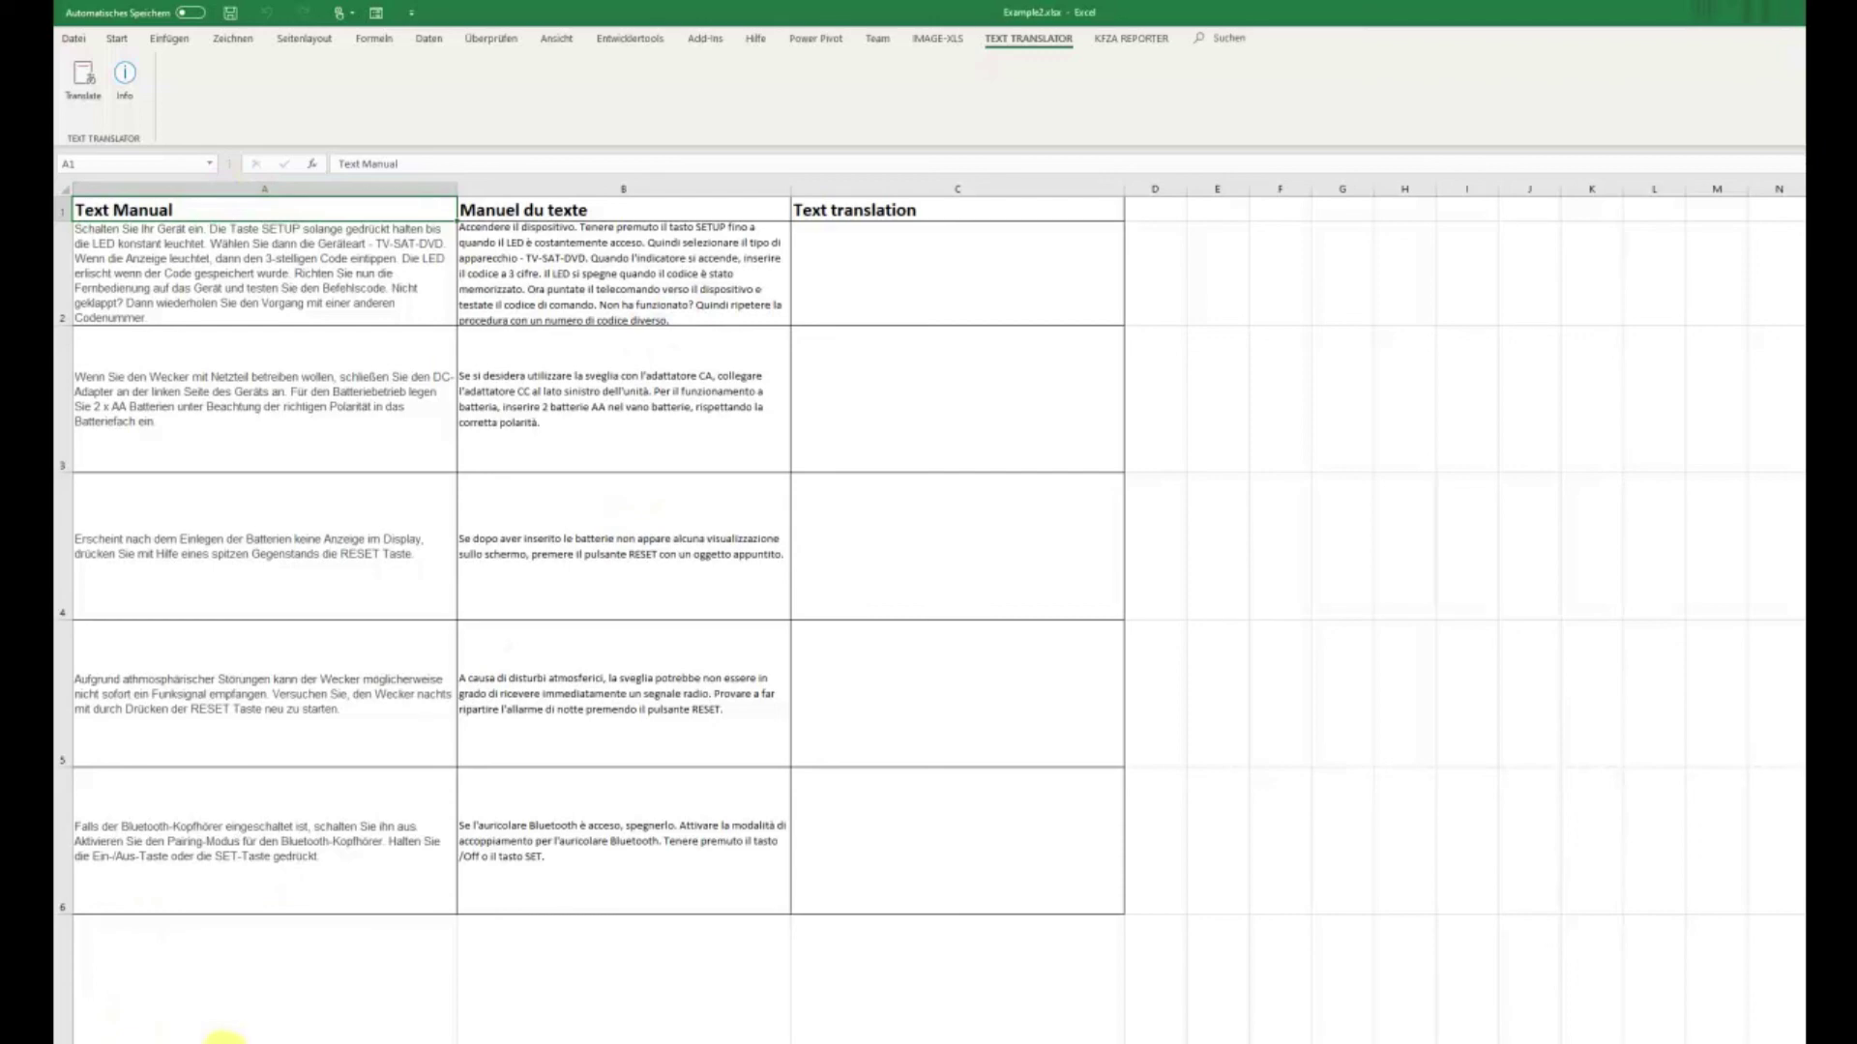
click(224, 1040)
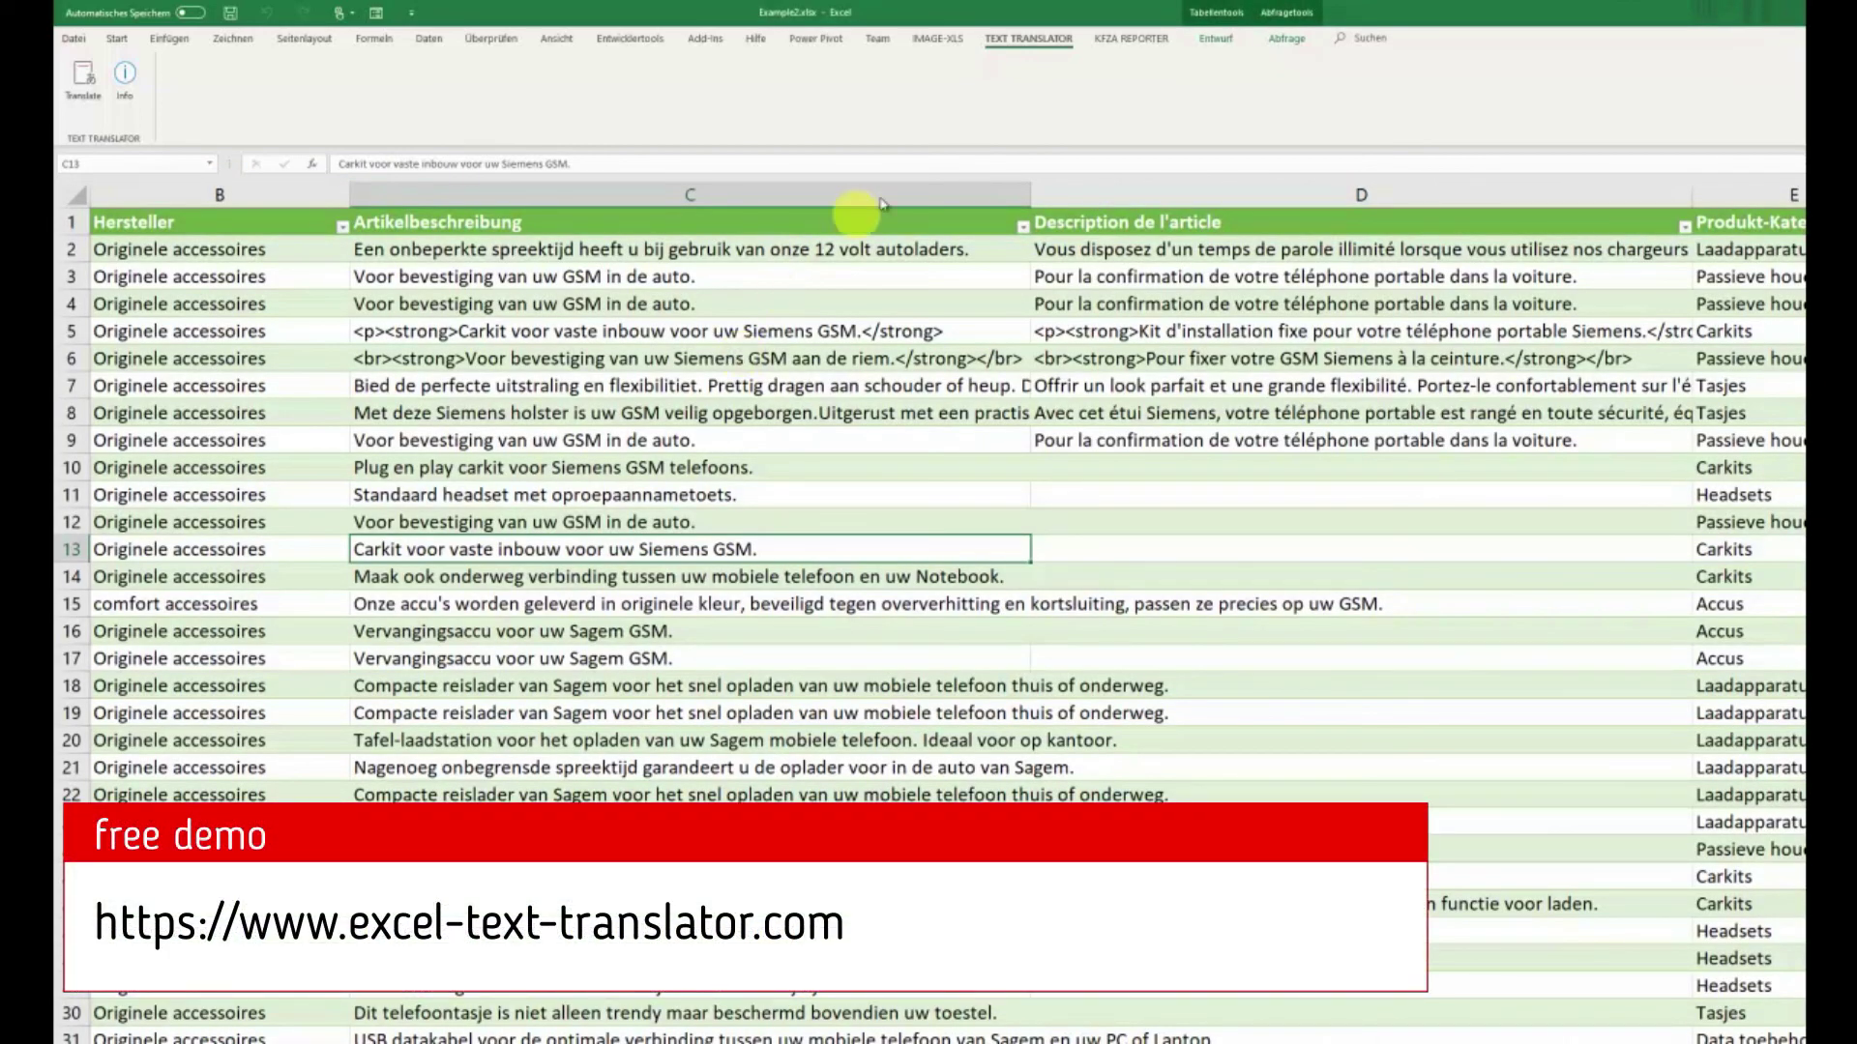
Reopen the Text Translator settings over the product sheet, showing cleared fields and rows 1 to 3096
click(85, 73)
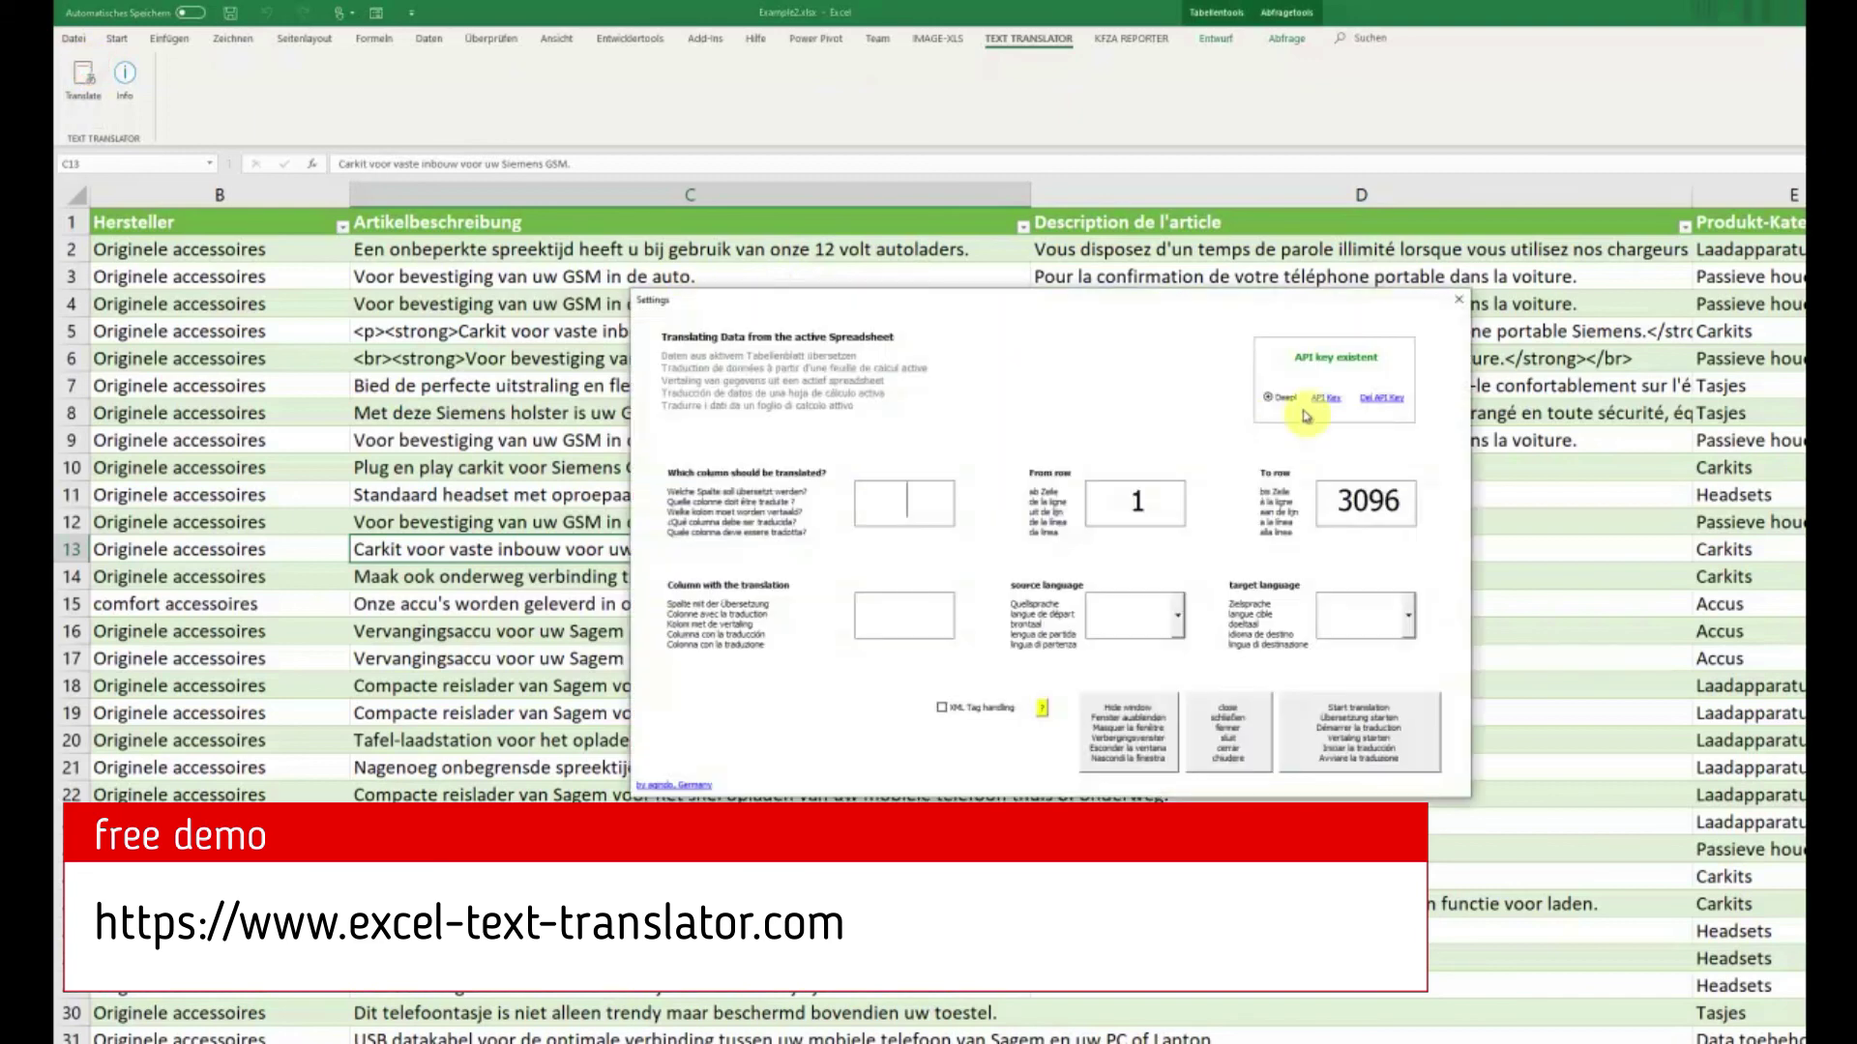